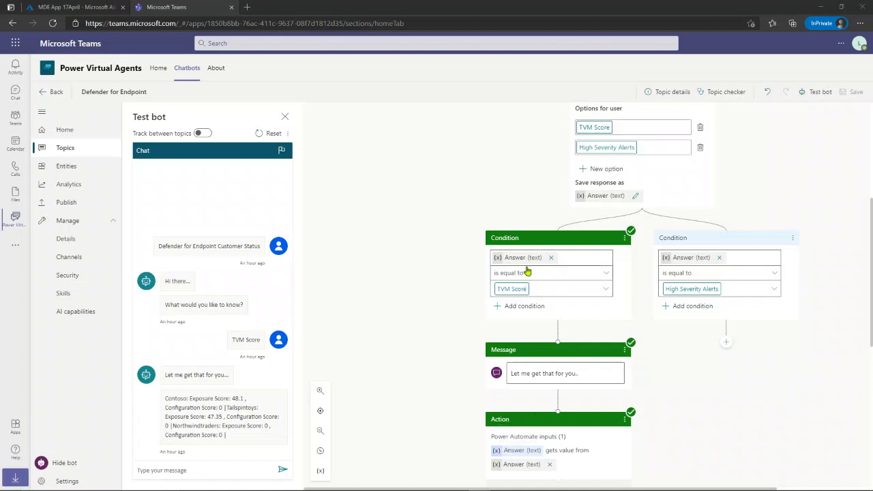
Step: Add a message under the High Severity Alerts condition reading "High Severity Alerts being retrieved now.."
{"action": "left_click_drag", "start_coordinate": [562, 253], "coordinate": [548, 252]}
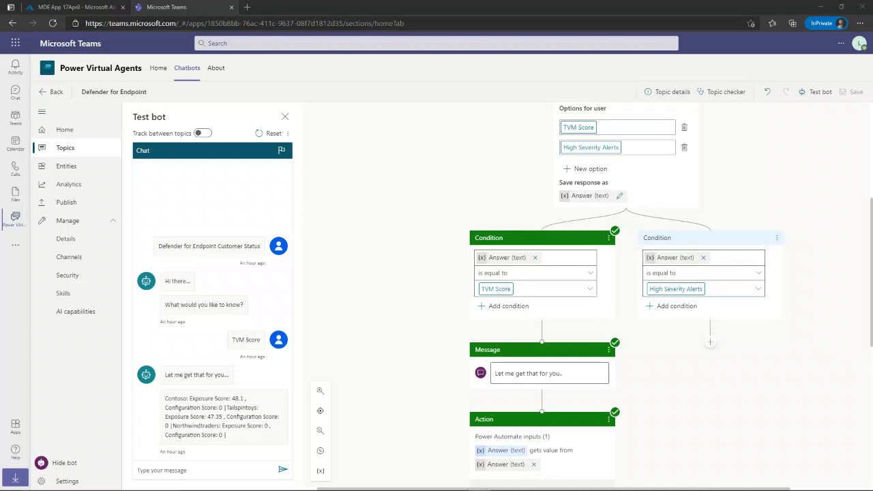
{"action": "left_click", "coordinate": [709, 342]}
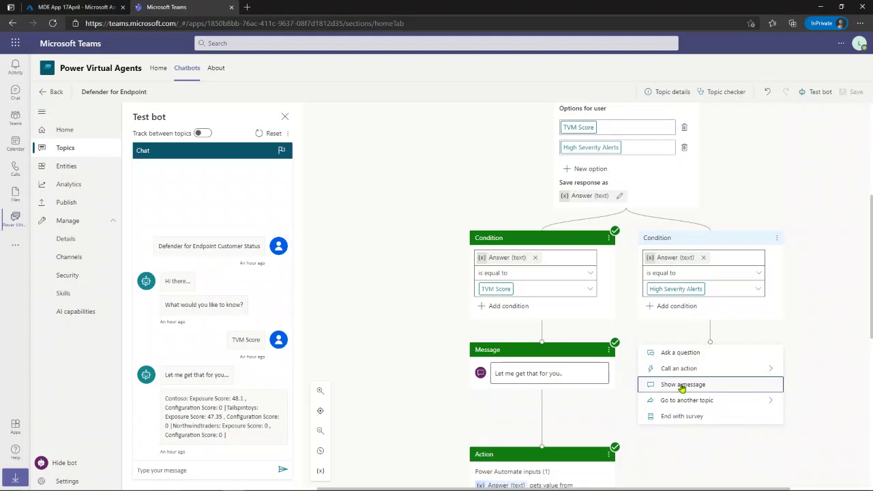
{"action": "left_click", "coordinate": [682, 384]}
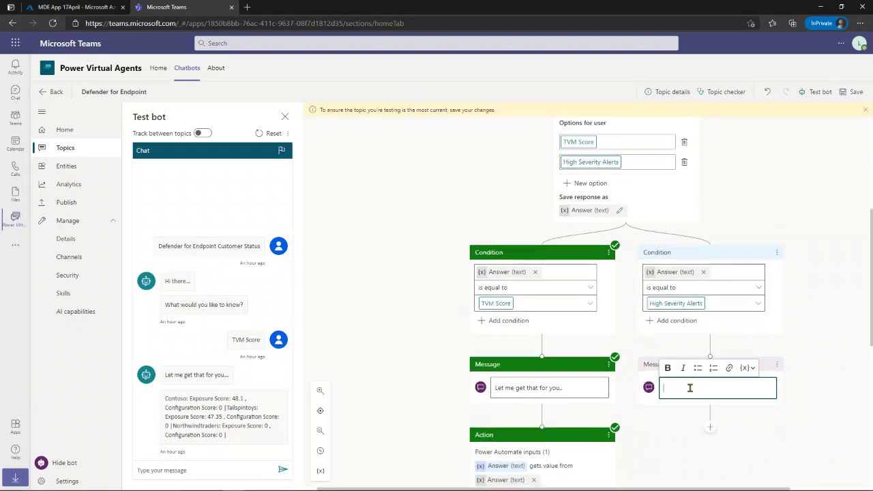
{"action": "type", "text": "High"}
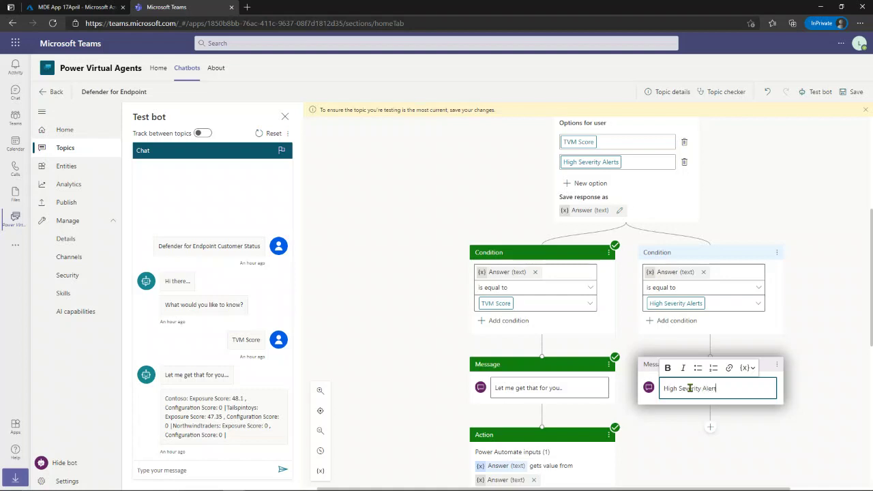
{"action": "type", "text": "Severity Alerts being retrieved now.."}
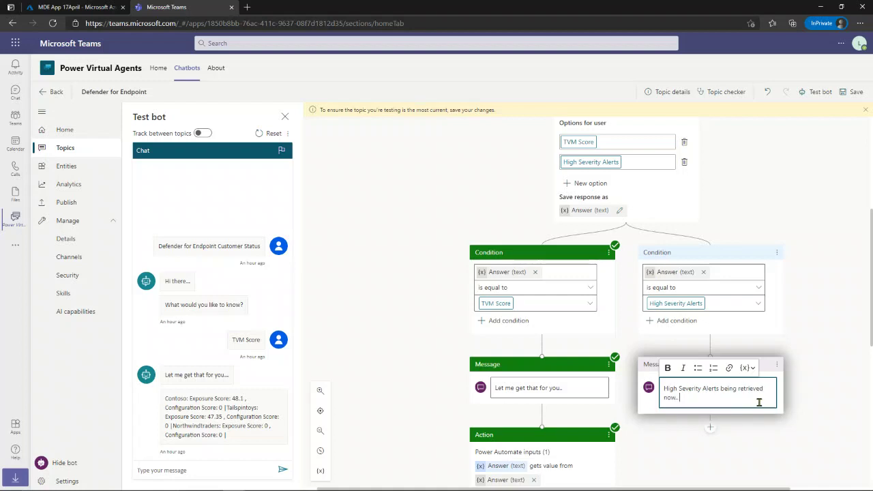
Step: Call the Testuser83 DFE Flow action below the High Severity Alerts message and pass the Answer variable as its input
{"action": "left_click", "coordinate": [709, 437]}
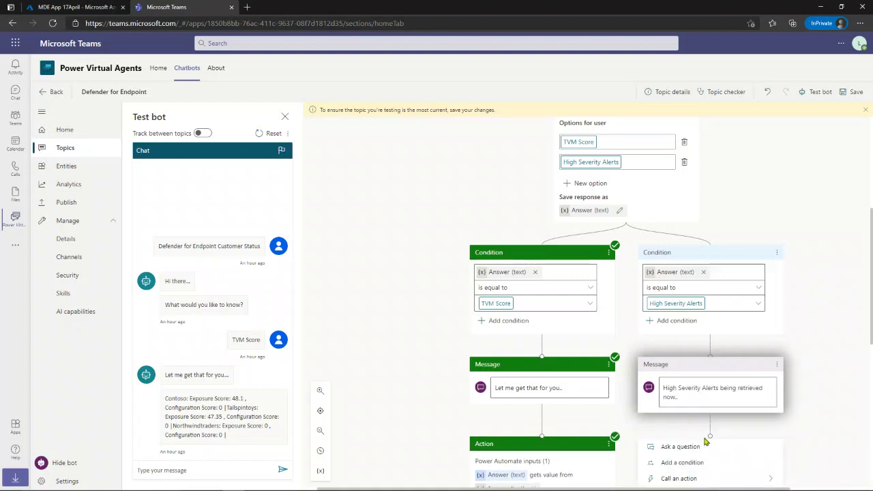
{"action": "scroll", "coordinate": [730, 423], "scroll_direction": "down", "scroll_amount": 3}
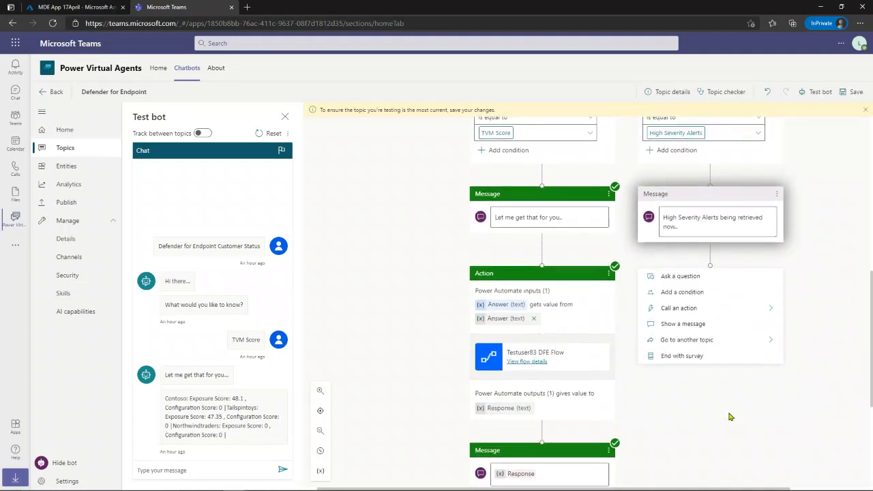
{"action": "left_click", "coordinate": [696, 309]}
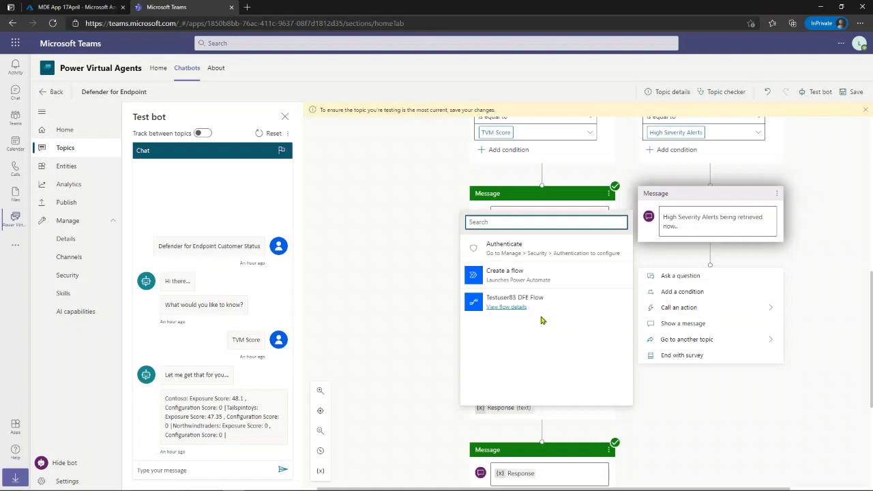
{"action": "left_click", "coordinate": [538, 302]}
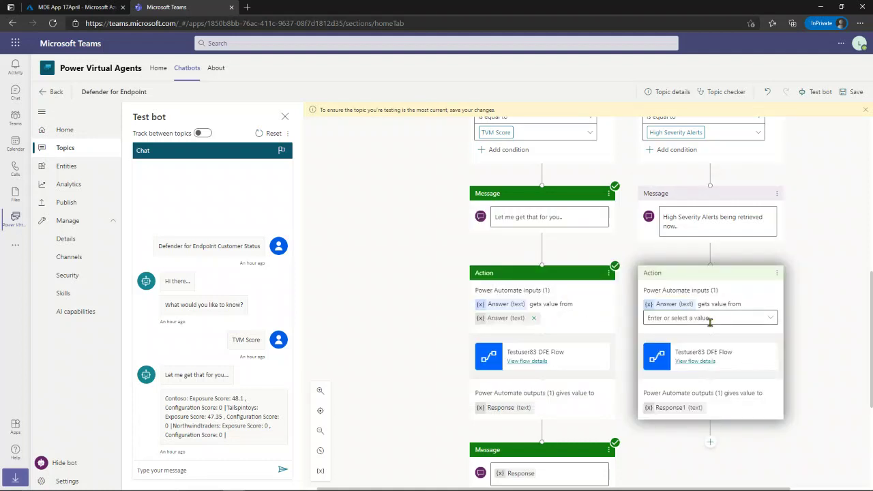
{"action": "left_click", "coordinate": [770, 318]}
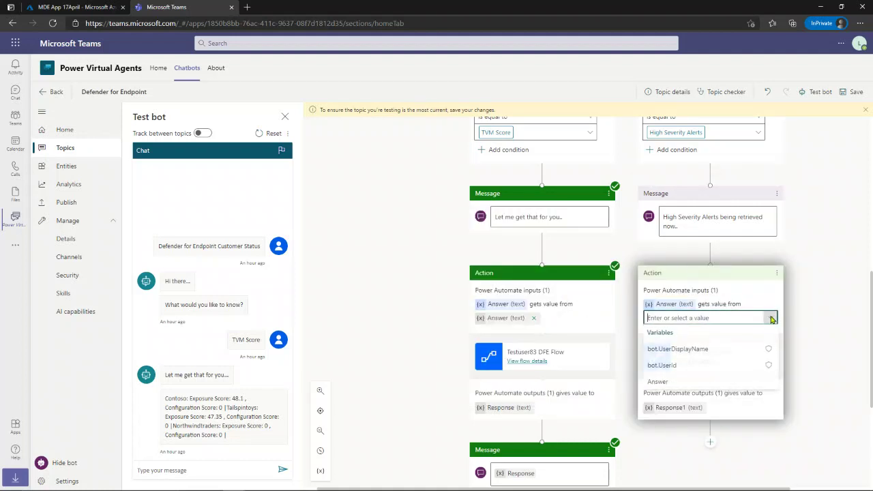
{"action": "left_click", "coordinate": [667, 382]}
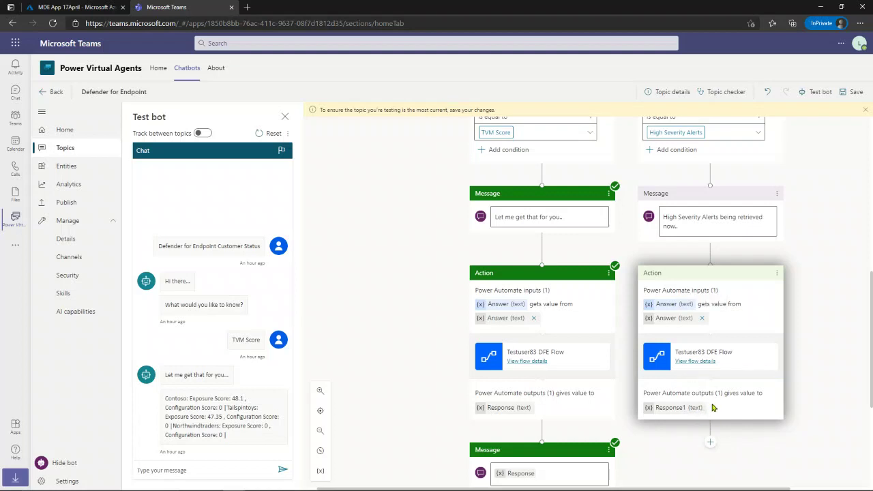
Step: Add a message after the new flow action that shows the Response1 variable
{"action": "scroll", "coordinate": [713, 409], "scroll_direction": "down", "scroll_amount": 2}
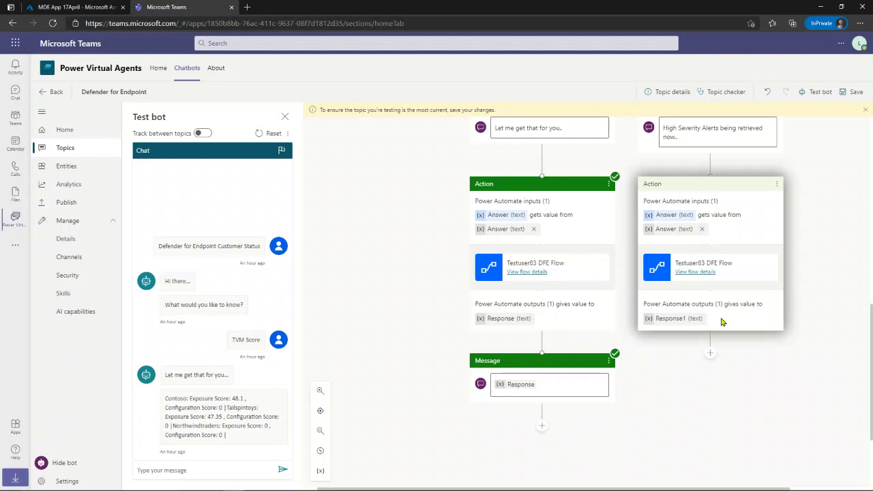
{"action": "left_click", "coordinate": [711, 353]}
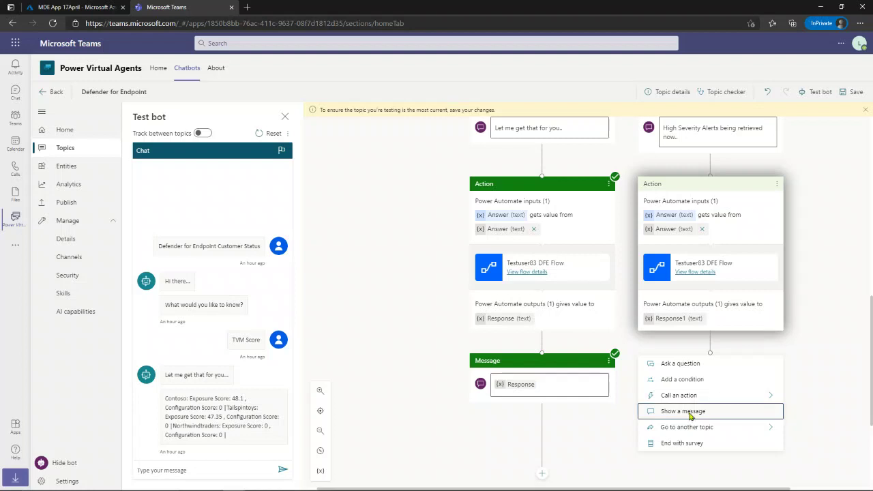
{"action": "left_click", "coordinate": [690, 413]}
{"action": "left_click", "coordinate": [748, 364]}
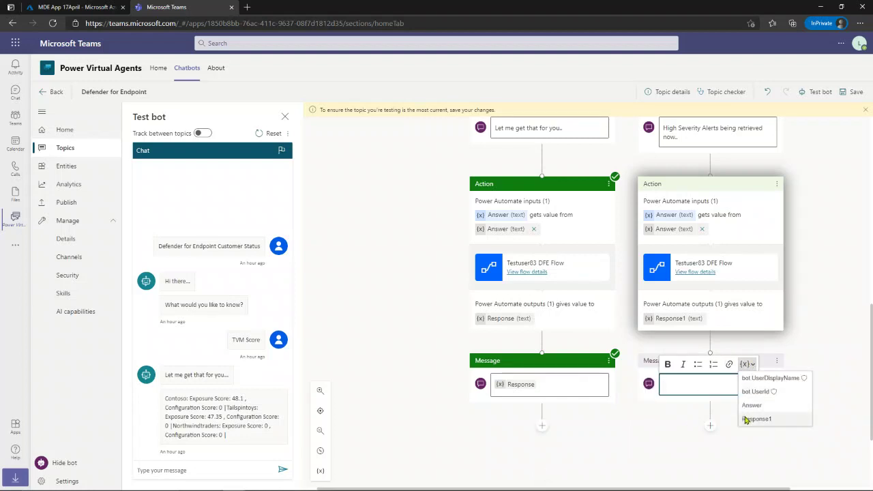
{"action": "left_click", "coordinate": [750, 419]}
{"action": "left_click", "coordinate": [686, 422]}
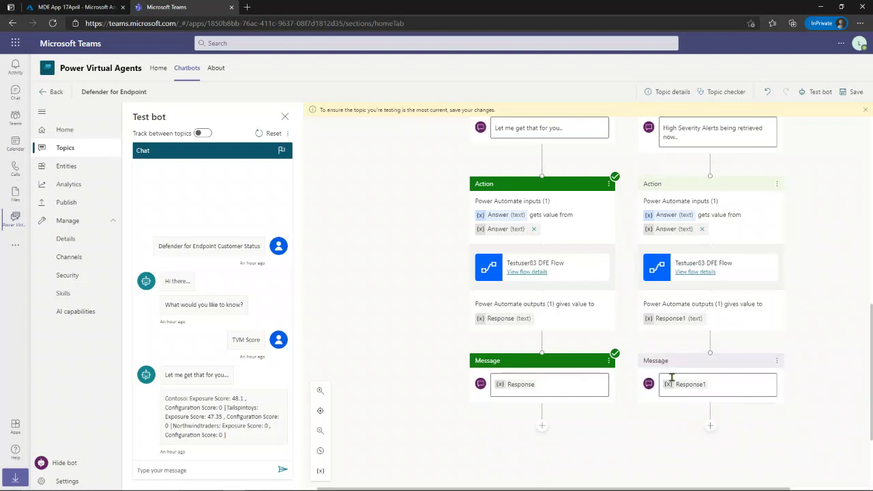
Step: Save the topic and open the Testuser83 DFE Flow for editing
{"action": "left_click", "coordinate": [699, 274]}
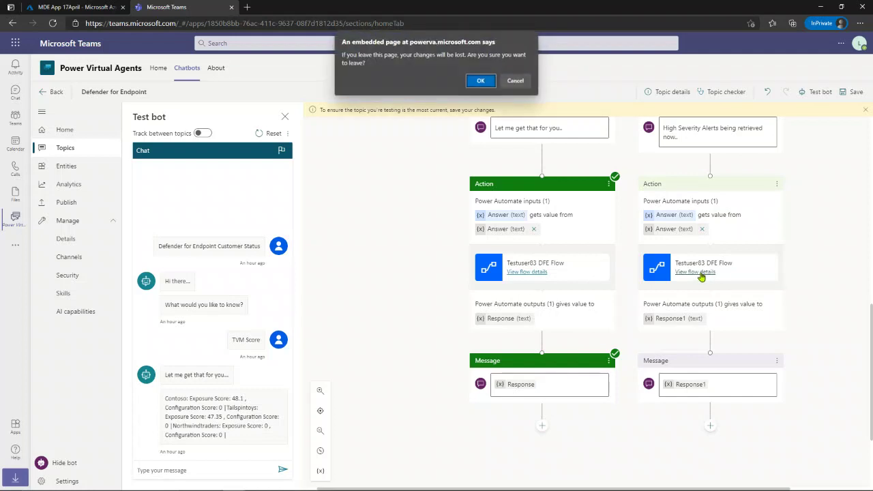
{"action": "left_click", "coordinate": [515, 80]}
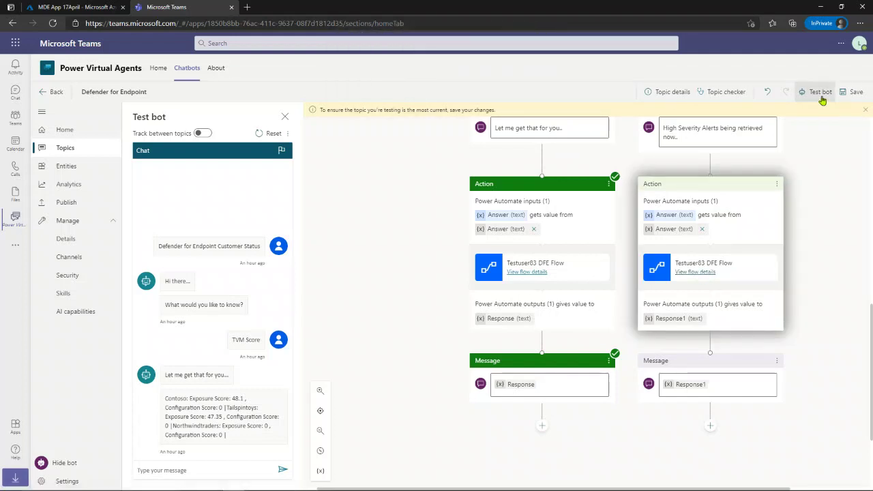
{"action": "left_click", "coordinate": [856, 93]}
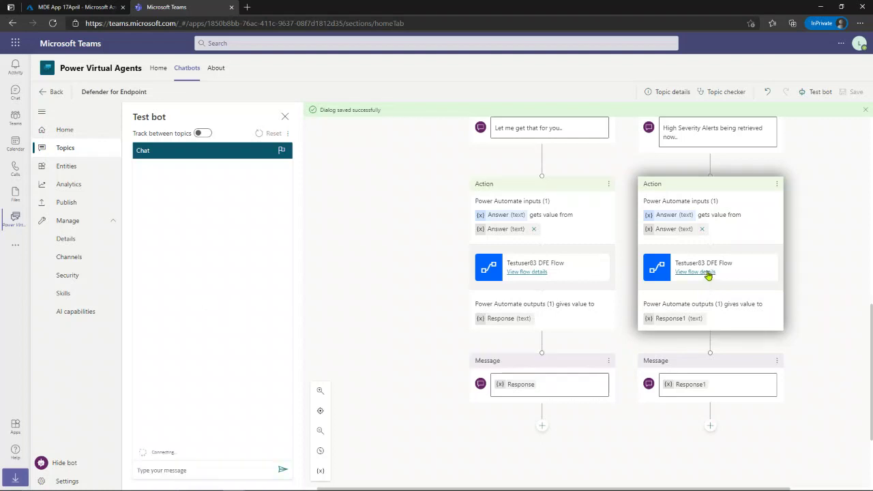
{"action": "left_click", "coordinate": [706, 276]}
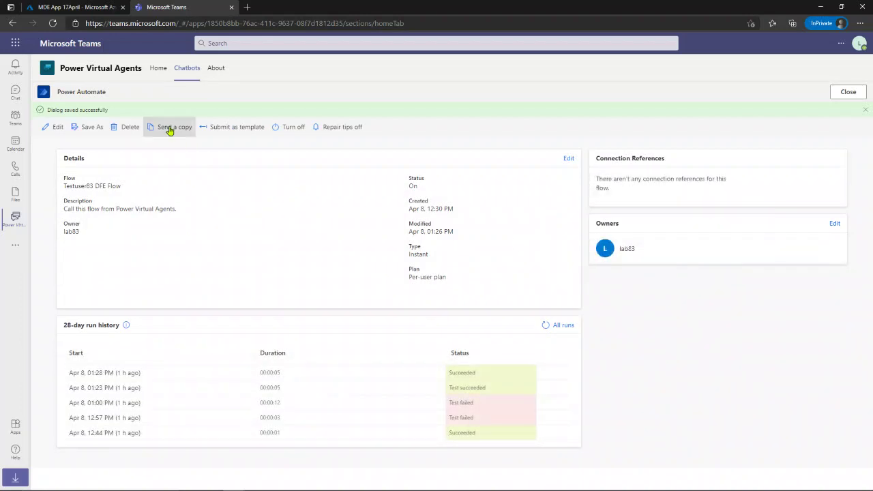
{"action": "left_click", "coordinate": [53, 127]}
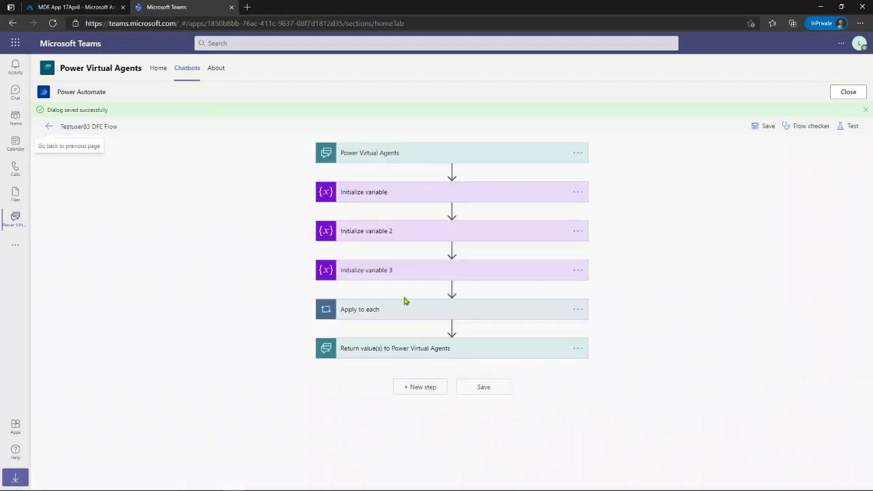
Step: Expand the Apply to each loop, its first HTTP request and its Condition, and examine the TVM Score check and both branches
{"action": "left_click", "coordinate": [387, 312]}
{"action": "scroll", "coordinate": [386, 314], "scroll_direction": "down", "scroll_amount": 2}
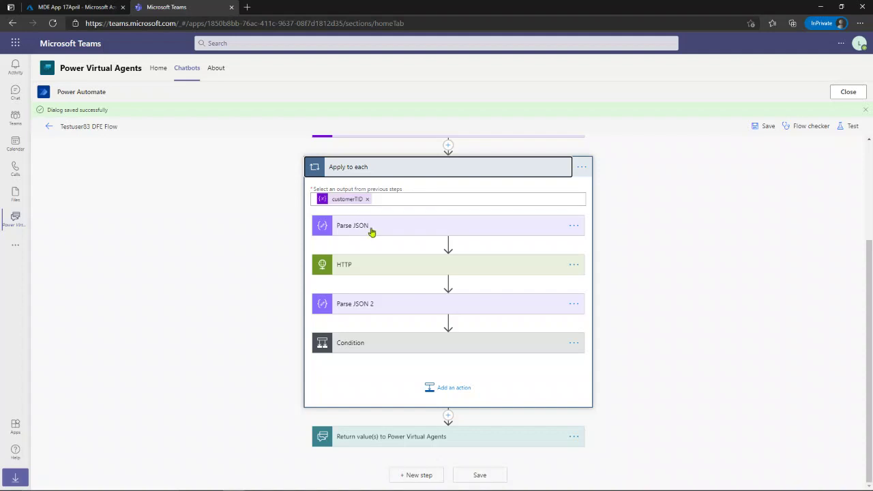
{"action": "left_click", "coordinate": [379, 273]}
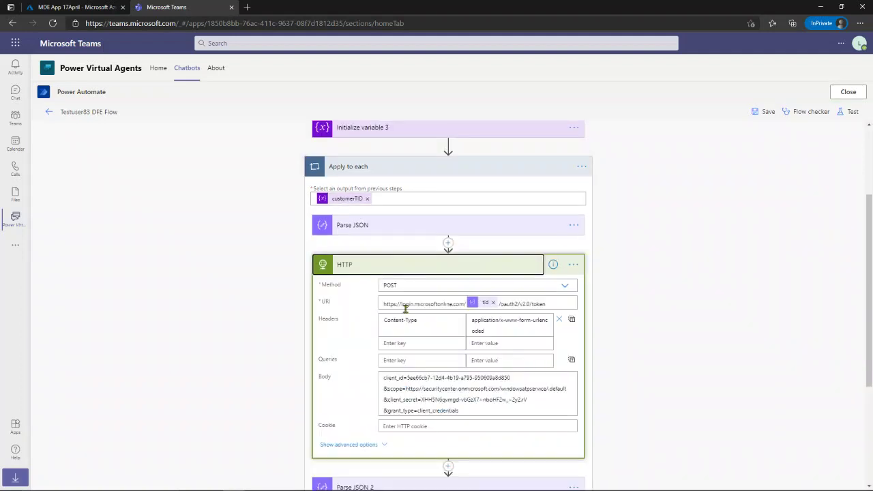
{"action": "scroll", "coordinate": [419, 392], "scroll_direction": "down", "scroll_amount": 2}
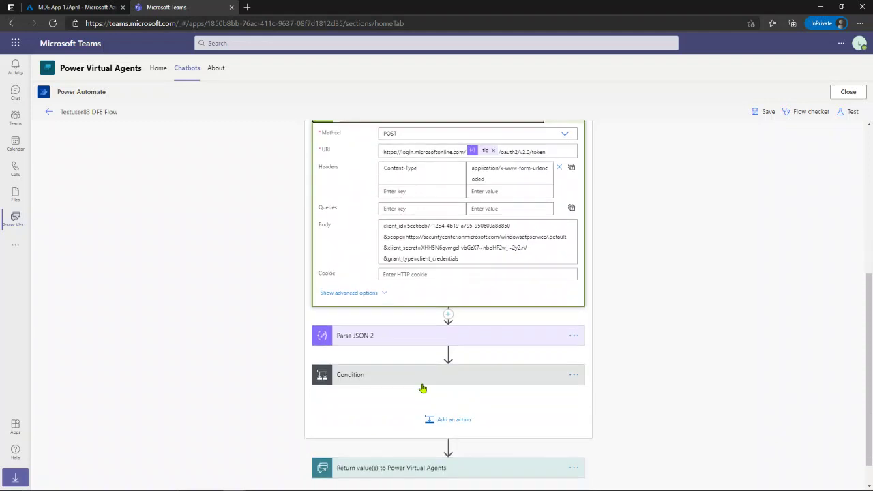
{"action": "left_click", "coordinate": [388, 379]}
{"action": "scroll", "coordinate": [389, 382], "scroll_direction": "down", "scroll_amount": 2}
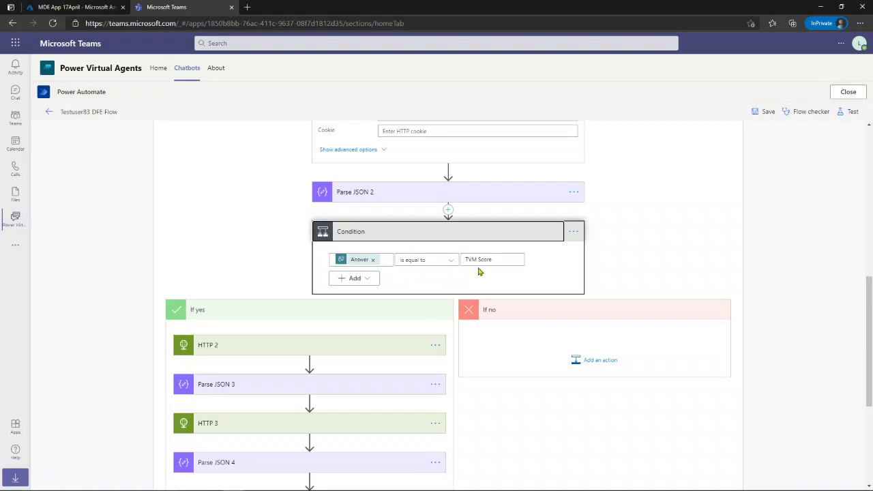
{"action": "scroll", "coordinate": [323, 334], "scroll_direction": "down", "scroll_amount": 2}
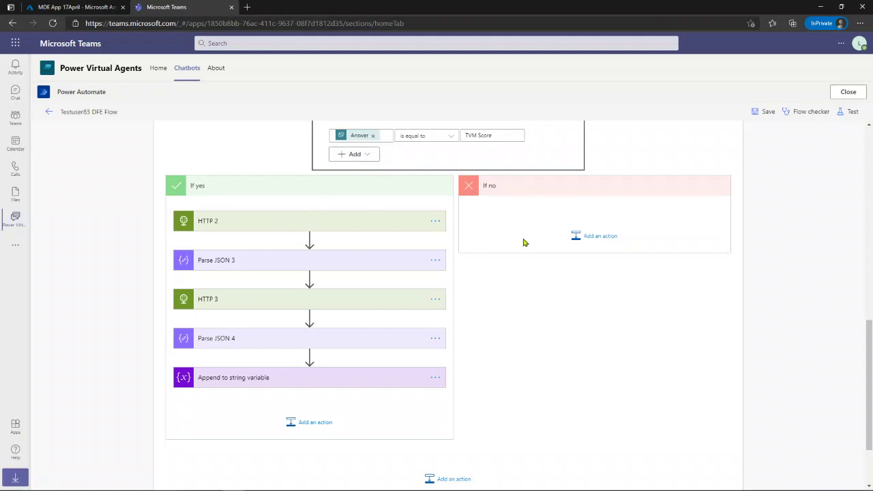
{"action": "scroll", "coordinate": [522, 242], "scroll_direction": "up", "scroll_amount": 1}
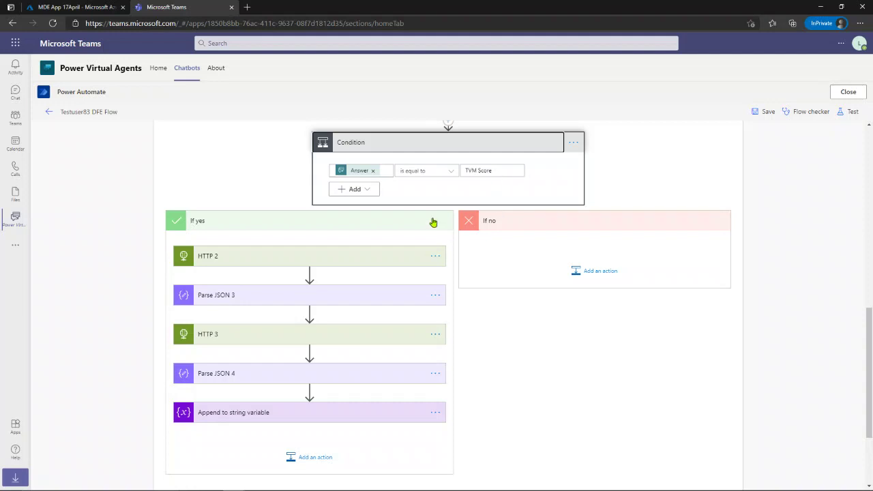
Step: Add an HTTP action to the condition's If no branch and set its method to GET
{"action": "left_click", "coordinate": [611, 279]}
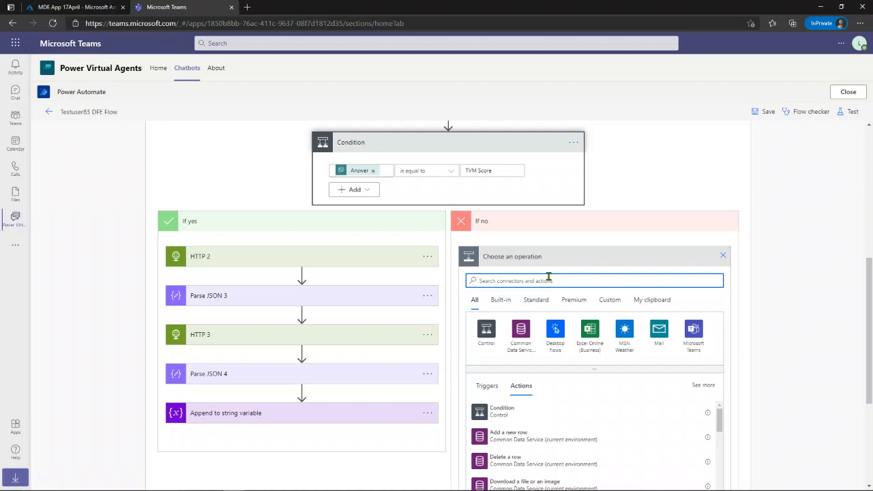
{"action": "type", "text": "http"}
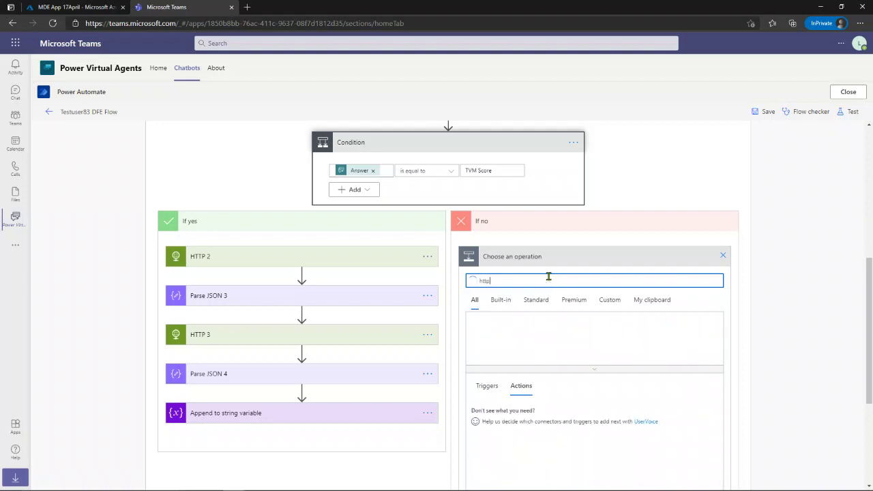
{"action": "left_click", "coordinate": [502, 442]}
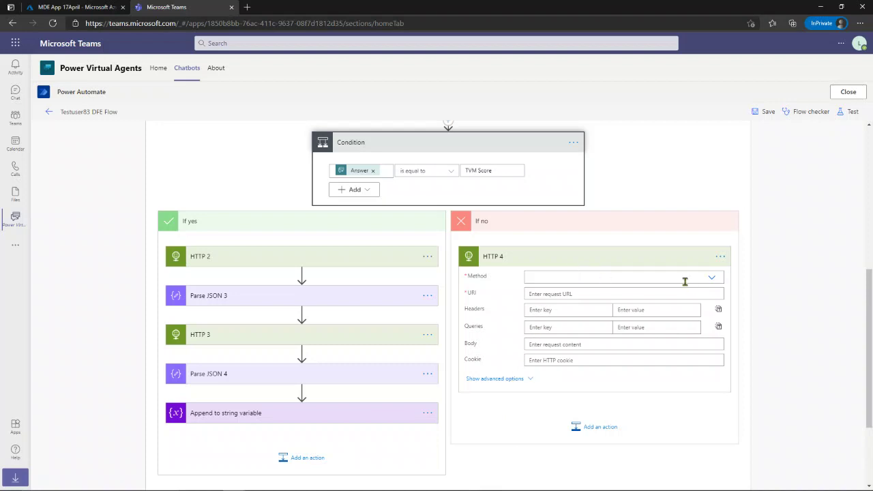
{"action": "left_click", "coordinate": [558, 280]}
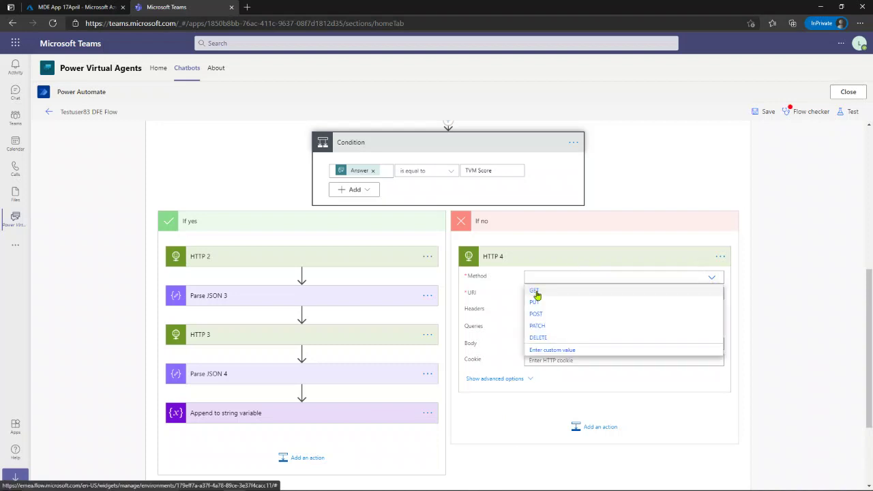
{"action": "left_click", "coordinate": [535, 292]}
{"action": "left_click", "coordinate": [552, 295]}
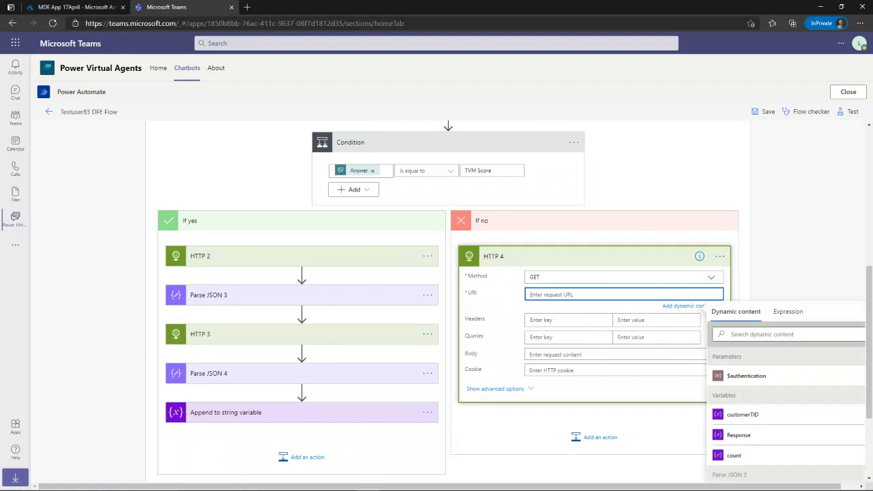
{"action": "key", "text": "alt+Tab"}
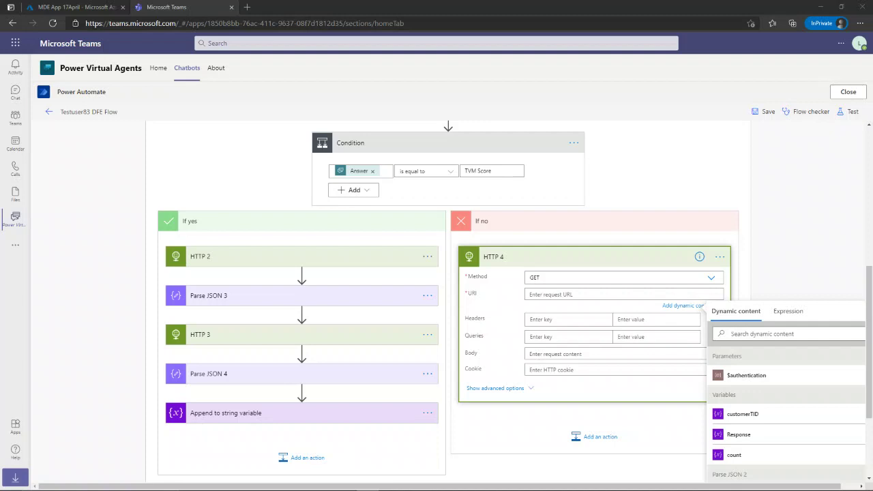
{"action": "left_click", "coordinate": [586, 295]}
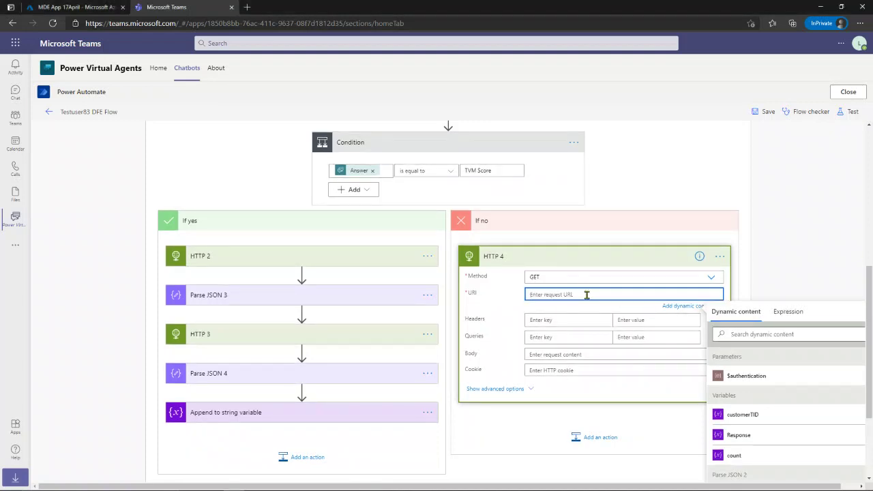
{"action": "type", "text": "https://api.securitycenter.microsoft.com/api/alerts?$filter=severity+eq+'High'"}
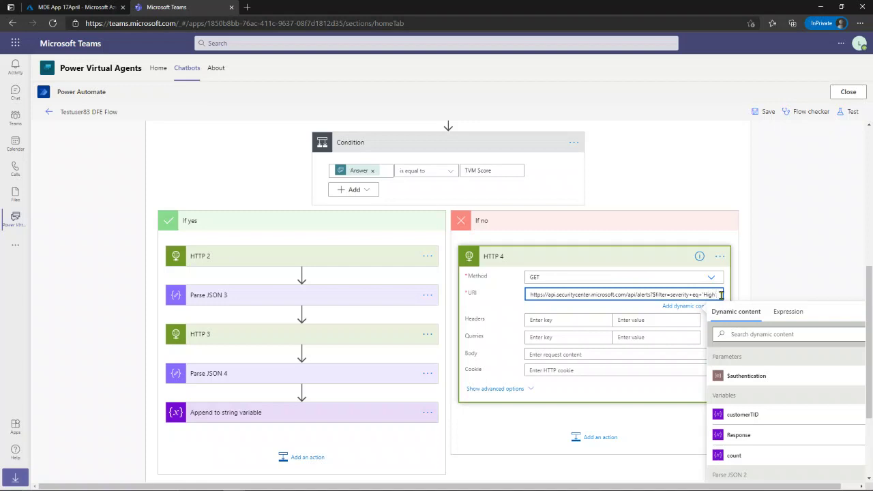
{"action": "type", "text": "@"}
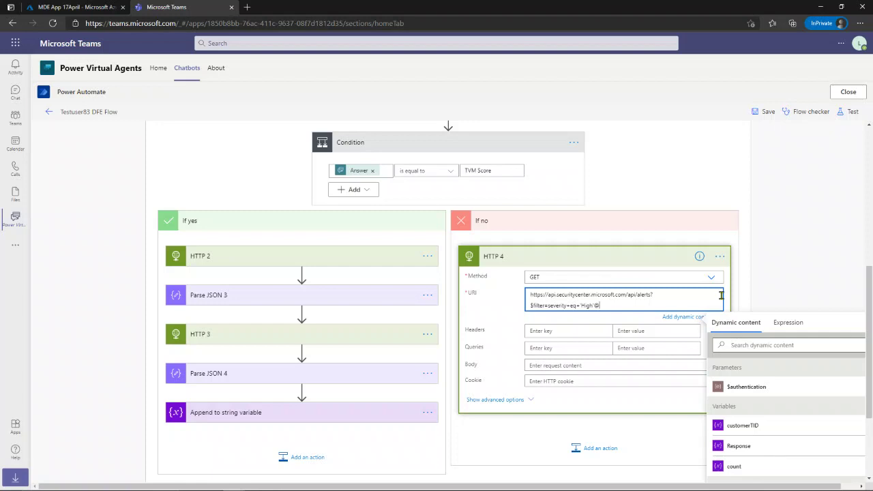
{"action": "key", "text": "BackSpace"}
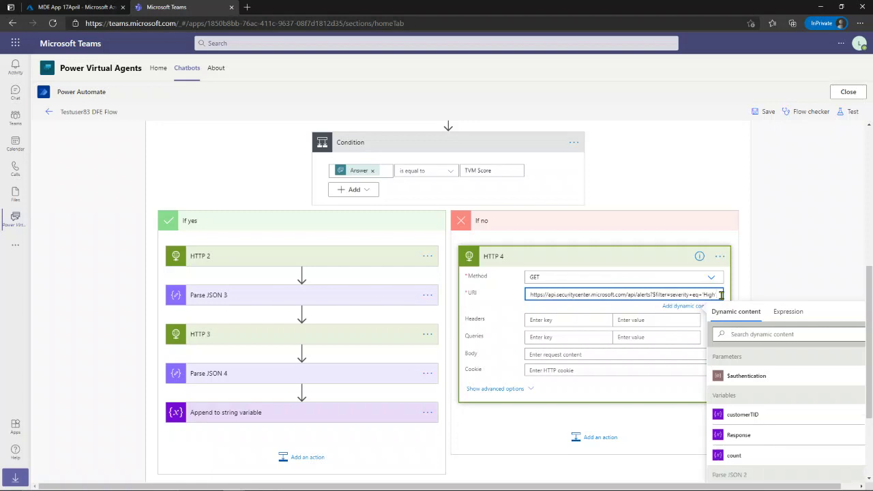
{"action": "type", "text": "@"}
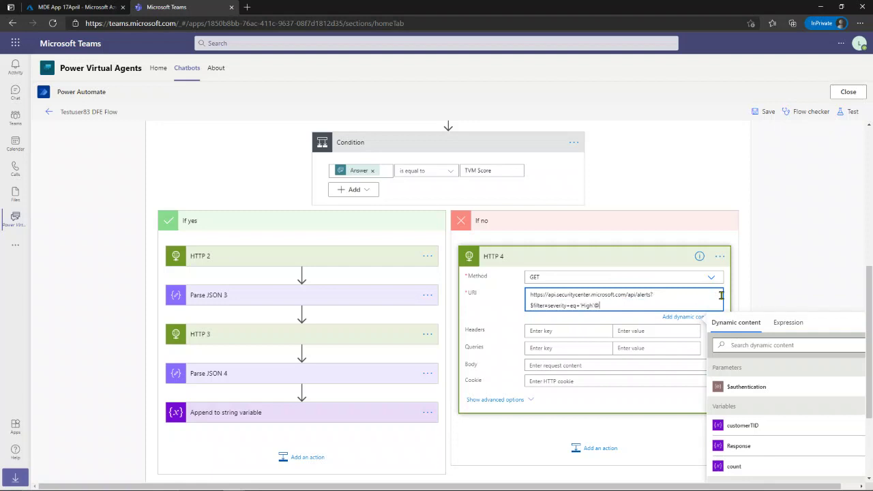
{"action": "key", "text": "BackSpace"}
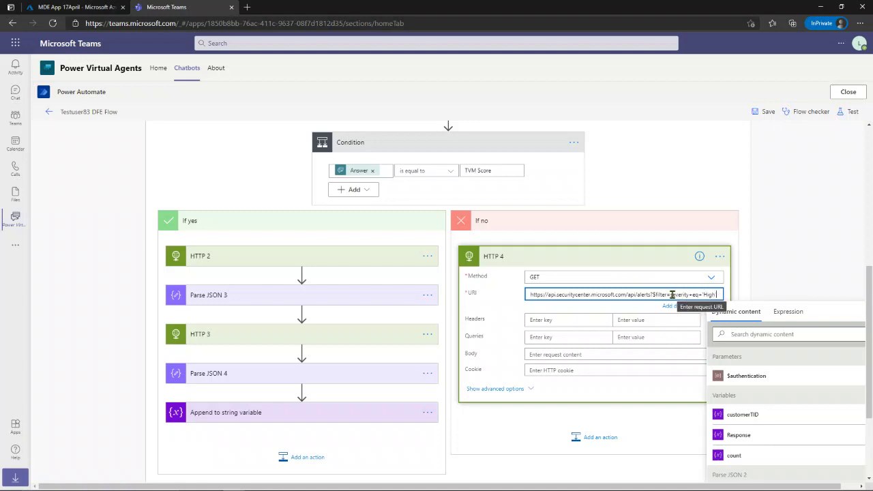
{"action": "type", "text": "'"}
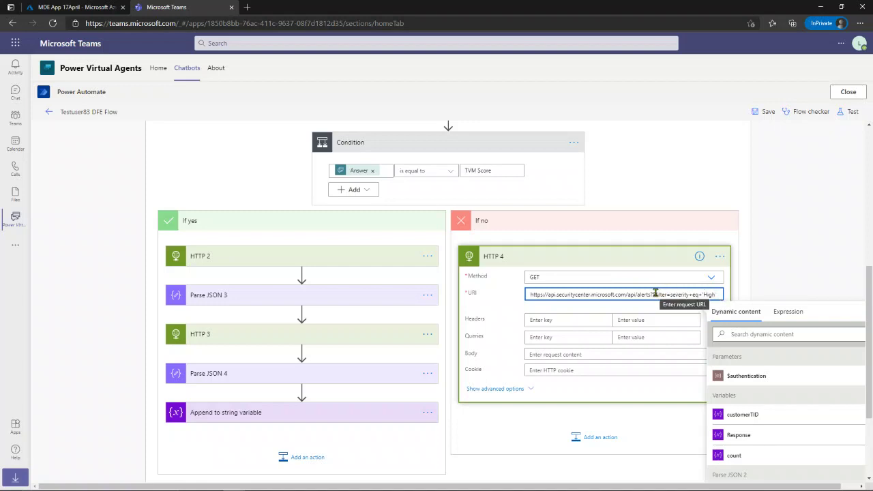
{"action": "left_click_drag", "start_coordinate": [652, 294], "coordinate": [717, 293]}
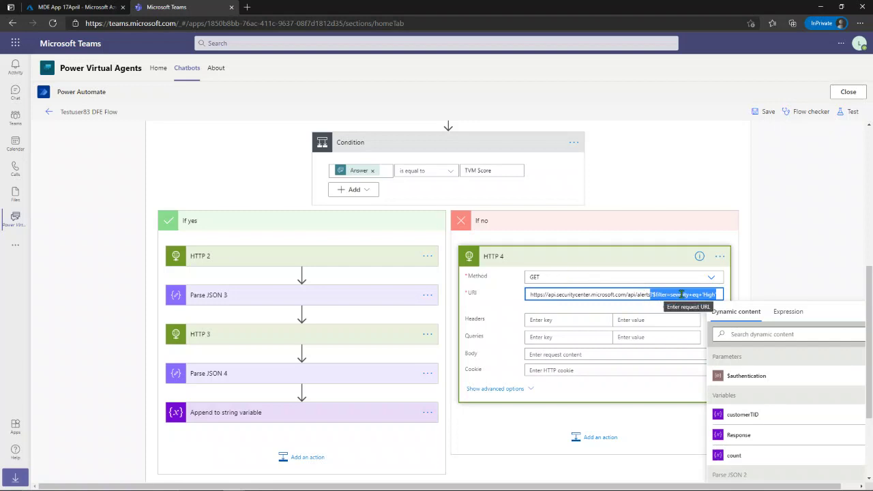
{"action": "left_click", "coordinate": [717, 294]}
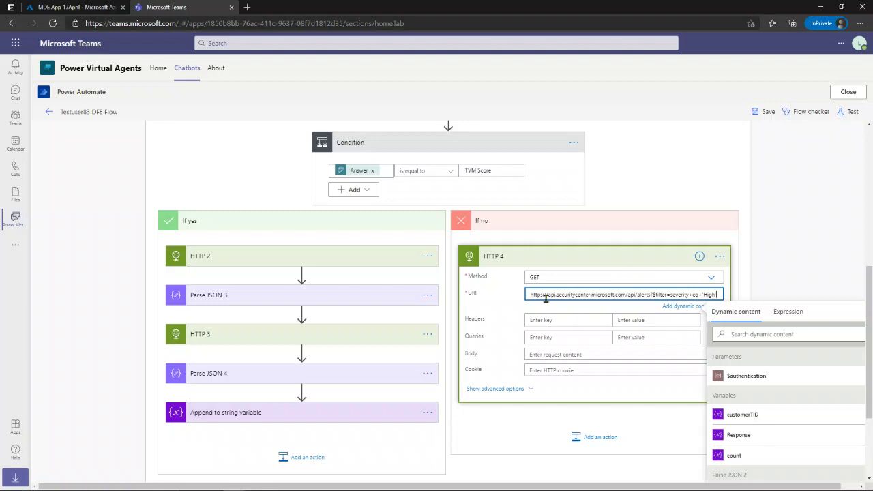
Step: Copy the authorization header key from HTTP 2 into the headers of HTTP 4
{"action": "left_click", "coordinate": [594, 318]}
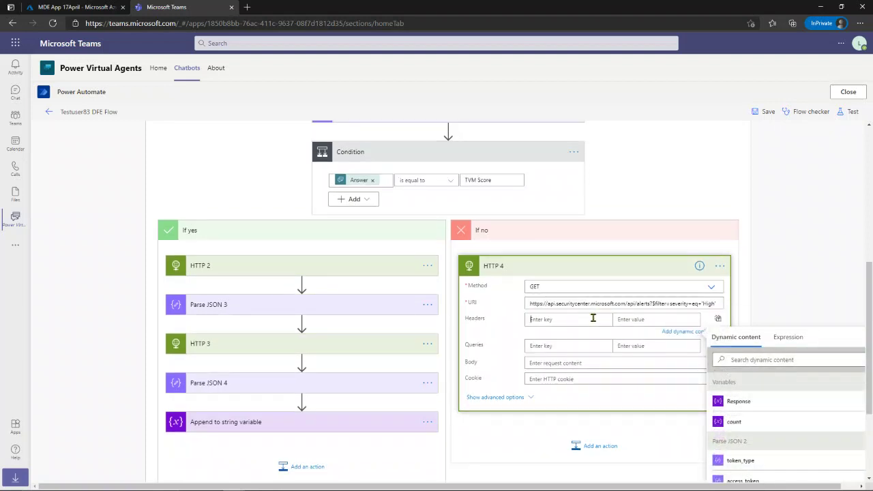
{"action": "left_click", "coordinate": [351, 265]}
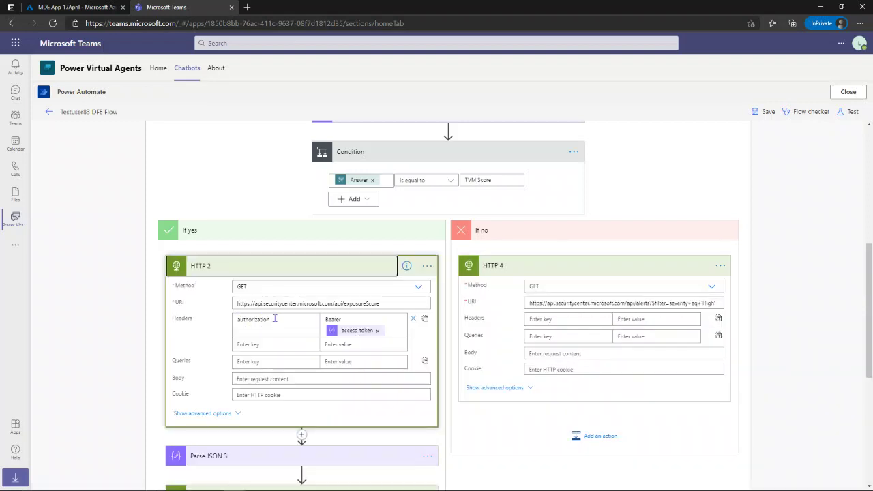
{"action": "double_click", "coordinate": [274, 319]}
{"action": "key", "text": "ctrl+c"}
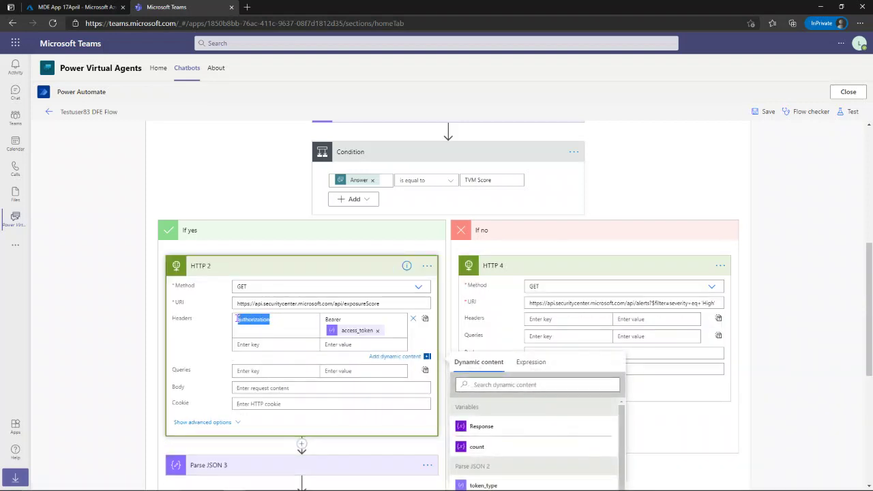
{"action": "left_click", "coordinate": [555, 321]}
{"action": "key", "text": "ctrl+v"}
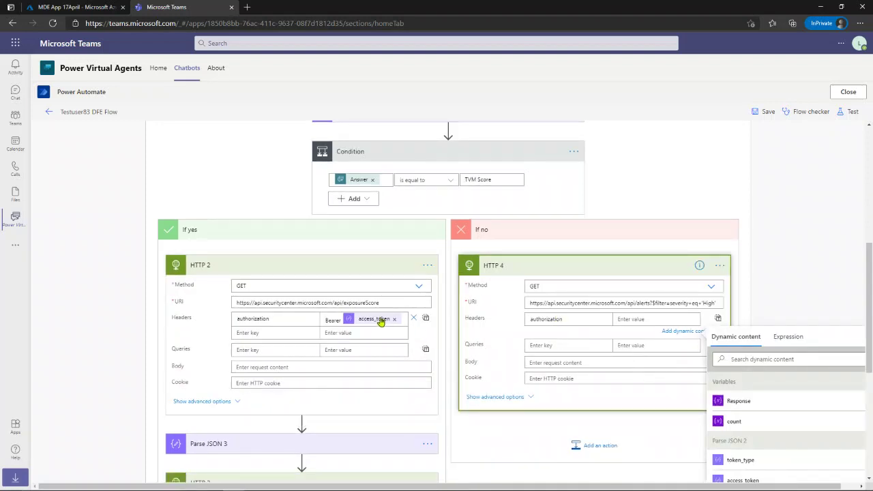
Step: Copy the authorization header's value, Bearer plus the access_token dynamic content, from HTTP 2 to HTTP 4
{"action": "left_click", "coordinate": [405, 319]}
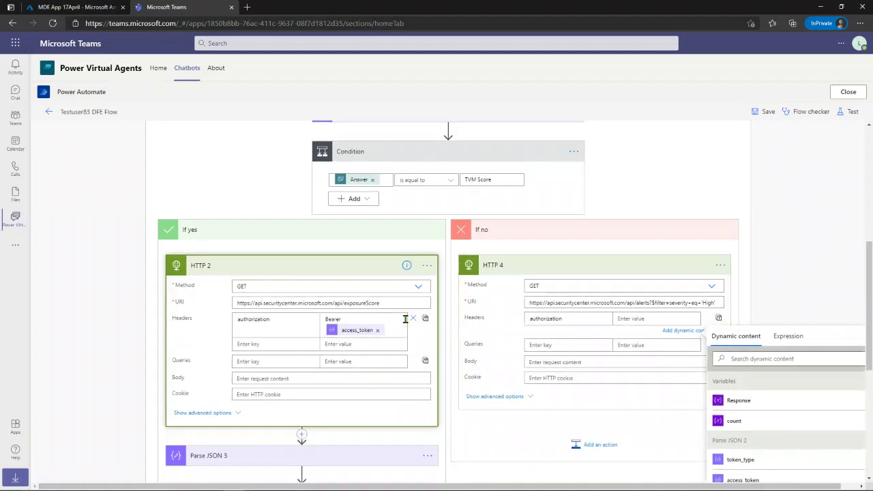
{"action": "left_click_drag", "start_coordinate": [394, 330], "coordinate": [325, 317]}
{"action": "key", "text": "ctrl+c"}
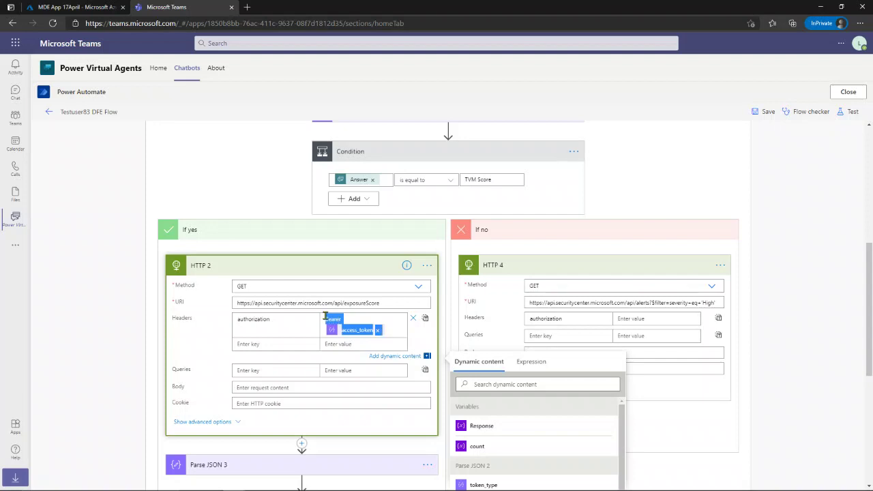
{"action": "left_click", "coordinate": [633, 321]}
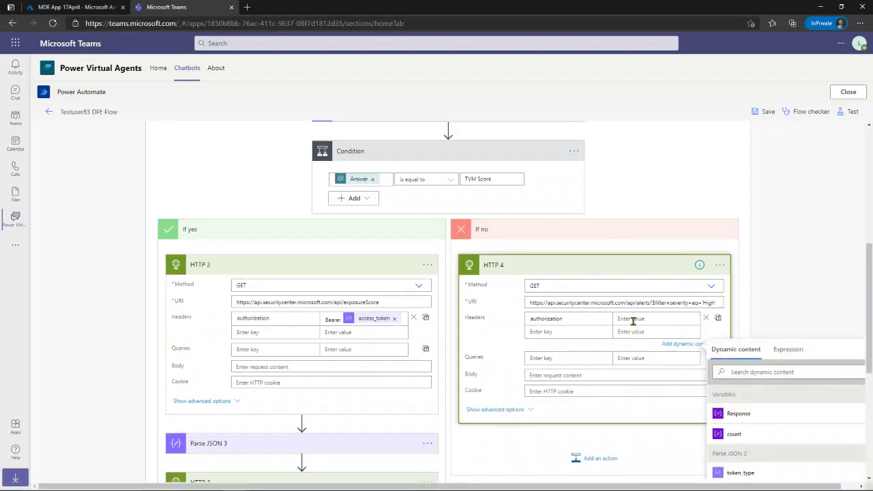
{"action": "key", "text": "ctrl+v"}
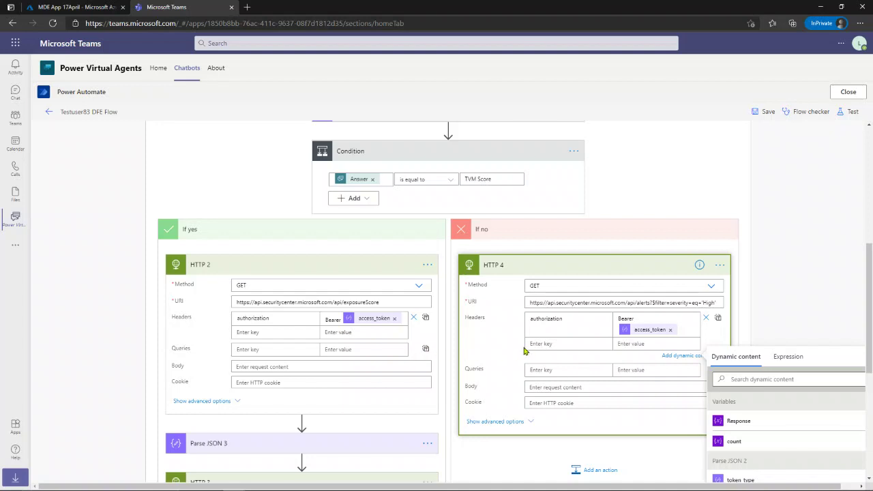
Step: Add a Parse JSON action after HTTP 4 in the If no branch, with the HTTP 4 Body as its content
{"action": "scroll", "coordinate": [546, 351], "scroll_direction": "down", "scroll_amount": 3}
{"action": "scroll", "coordinate": [554, 302], "scroll_direction": "up", "scroll_amount": 2}
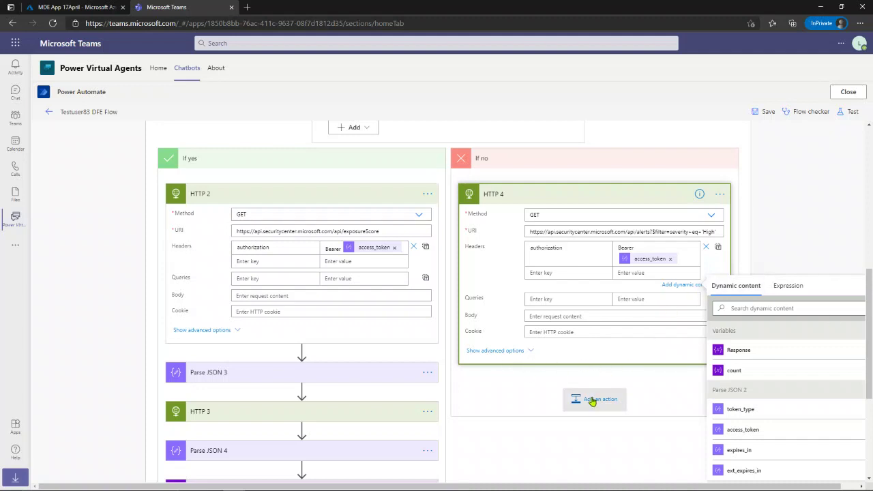
{"action": "left_click", "coordinate": [592, 401]}
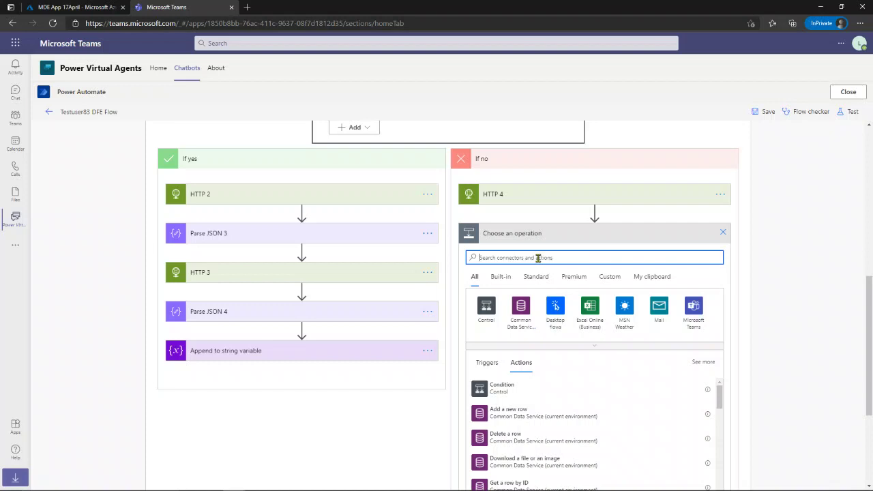
{"action": "type", "text": "parse"}
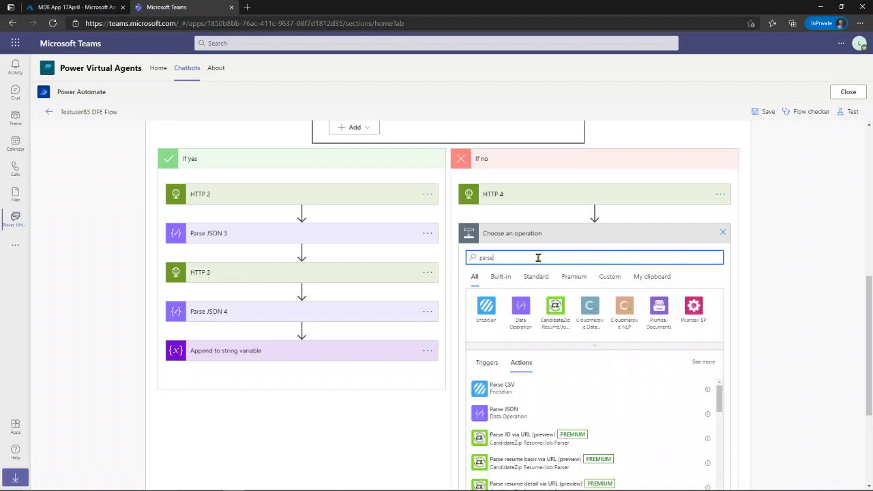
{"action": "left_click", "coordinate": [505, 412]}
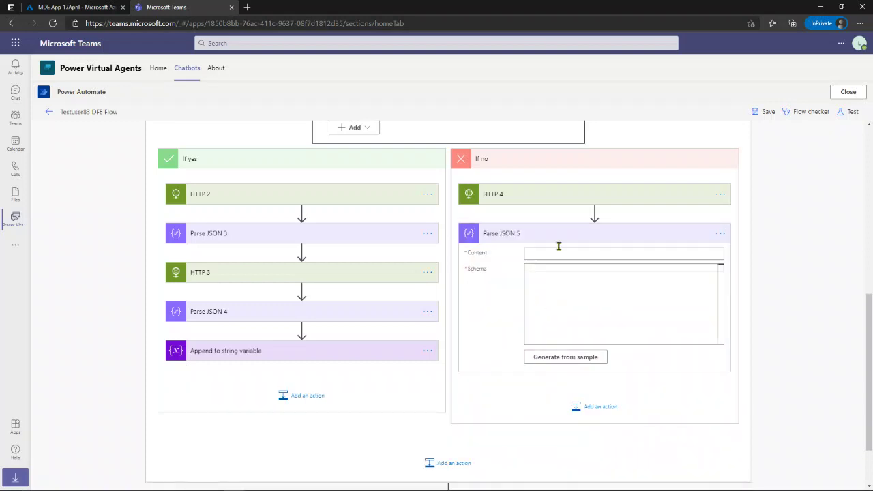
{"action": "left_click", "coordinate": [554, 252]}
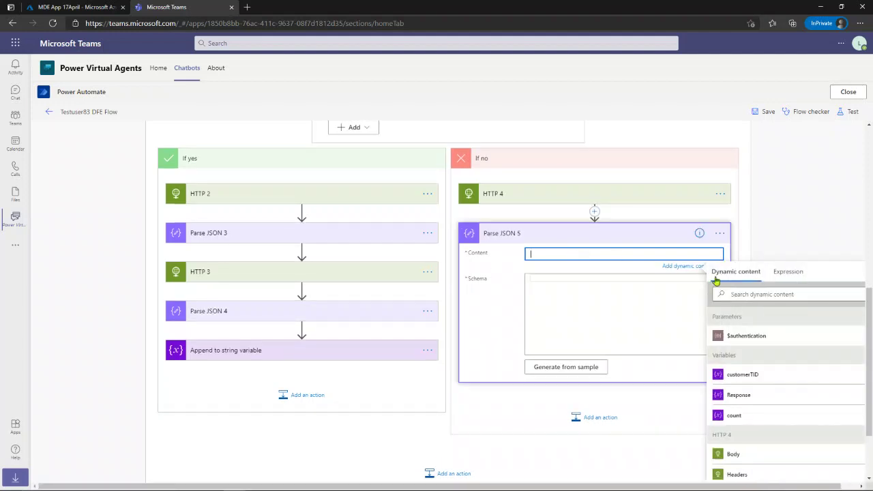
{"action": "scroll", "coordinate": [754, 407], "scroll_direction": "down", "scroll_amount": 1}
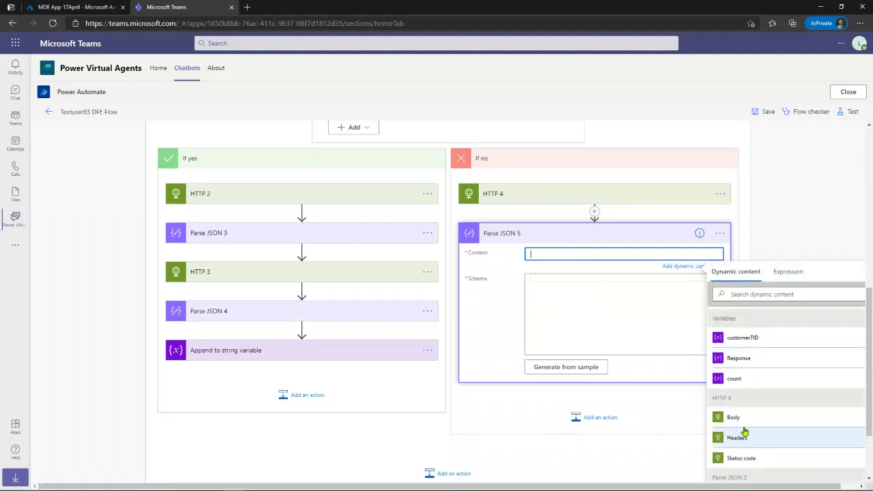
{"action": "left_click", "coordinate": [743, 419]}
{"action": "left_click", "coordinate": [591, 284]}
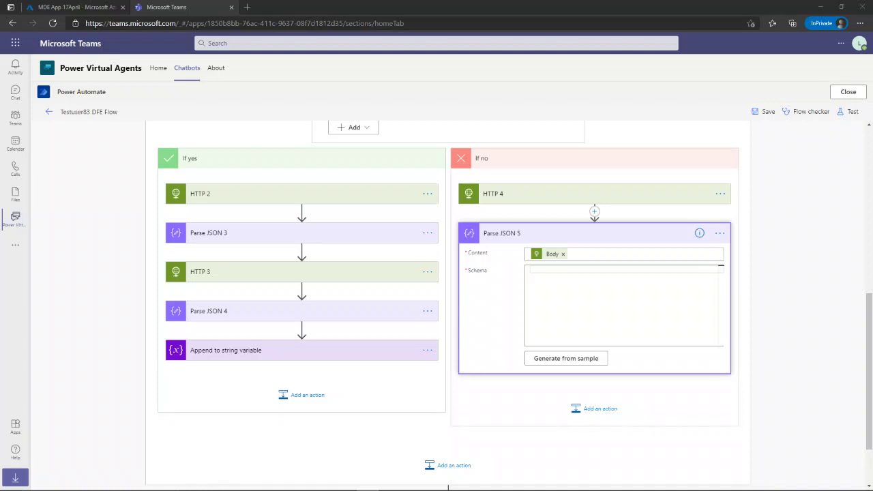
{"action": "left_click", "coordinate": [561, 271]}
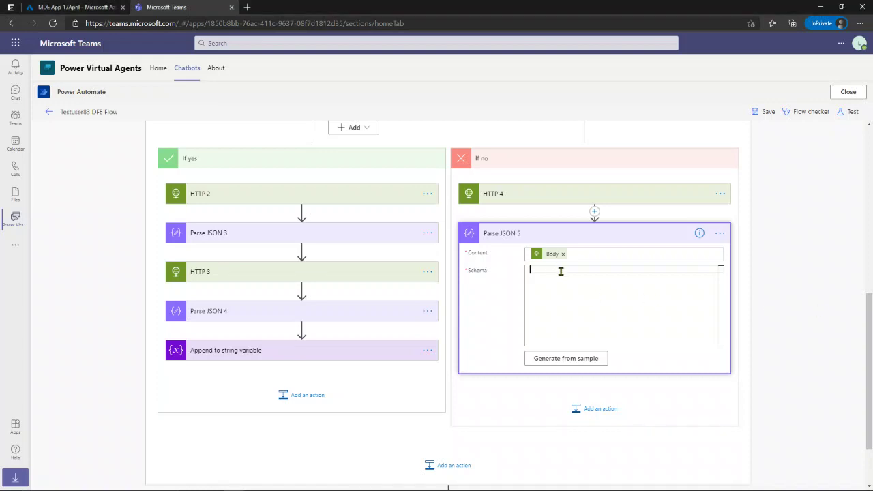
{"action": "key", "text": "ctrl+v"}
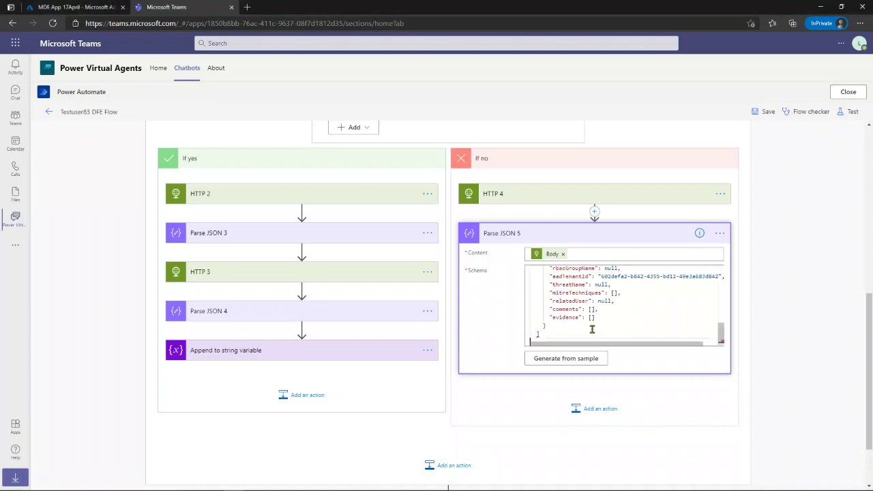
{"action": "mouse_move", "coordinate": [720, 334]}
{"action": "left_mouse_down"}
{"action": "mouse_move", "coordinate": [715, 271]}
{"action": "mouse_move", "coordinate": [714, 334]}
{"action": "left_mouse_up"}
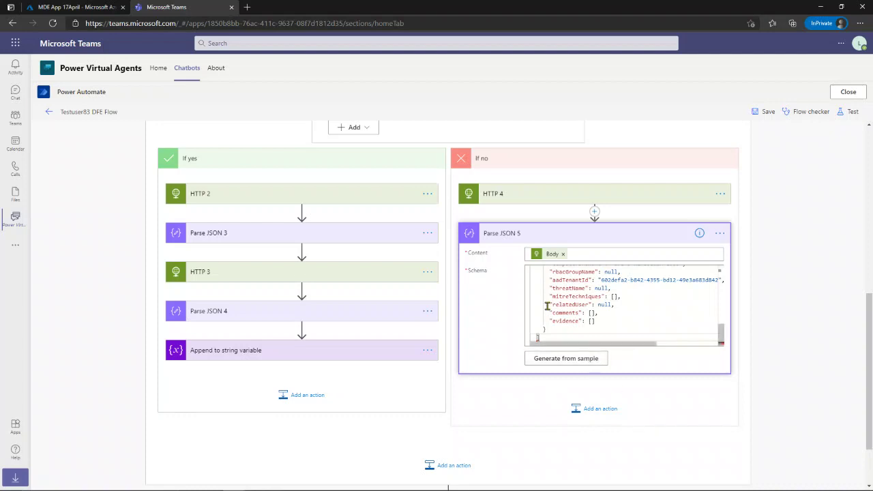
{"action": "left_click_drag", "start_coordinate": [544, 339], "coordinate": [523, 240]}
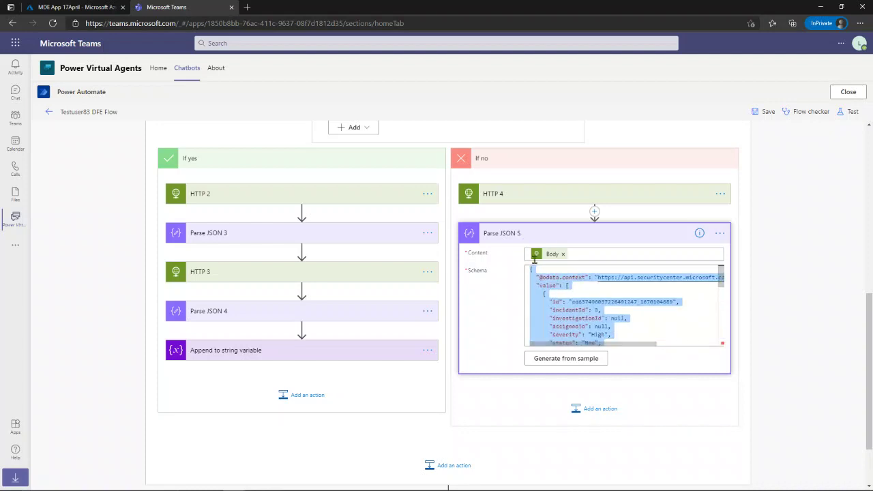
{"action": "key", "text": "BackSpace"}
Step: Try to generate the Parse JSON 5 schema from the copied sample alerts JSON payload
{"action": "left_click", "coordinate": [568, 359]}
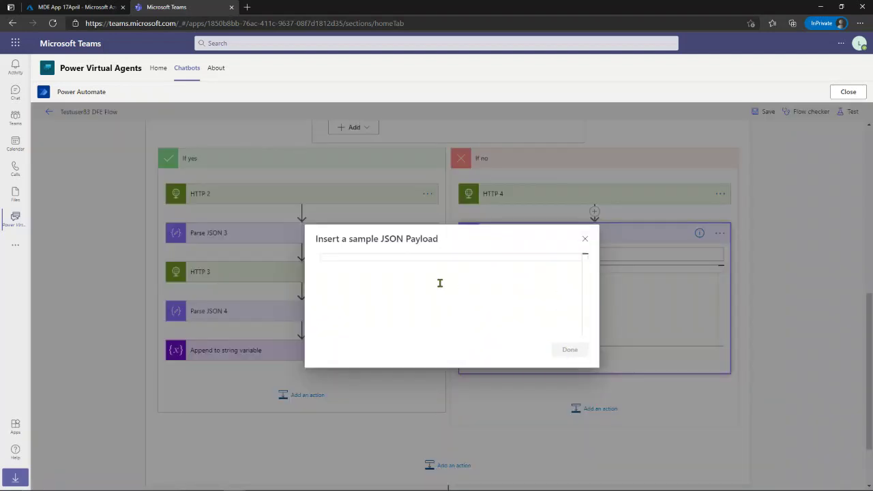
{"action": "key", "text": "ctrl+v"}
{"action": "left_click", "coordinate": [568, 361]}
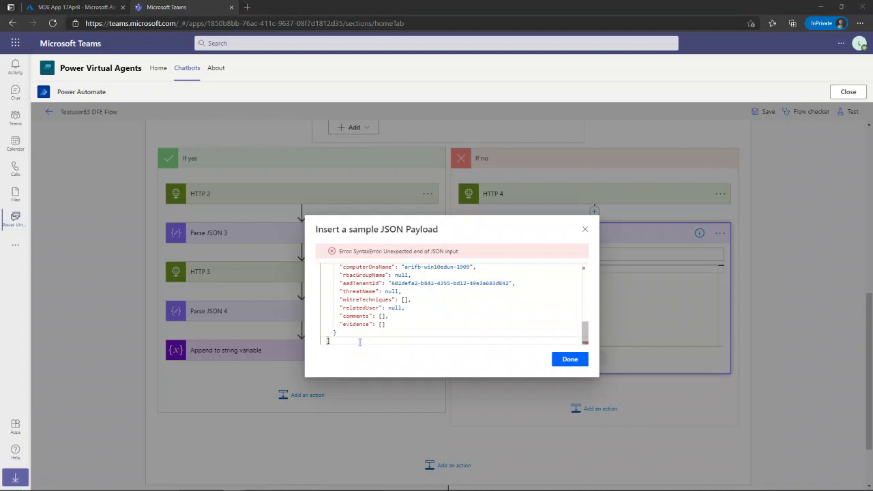
{"action": "key", "text": "BackSpace"}
{"action": "key", "text": "BackSpace"}
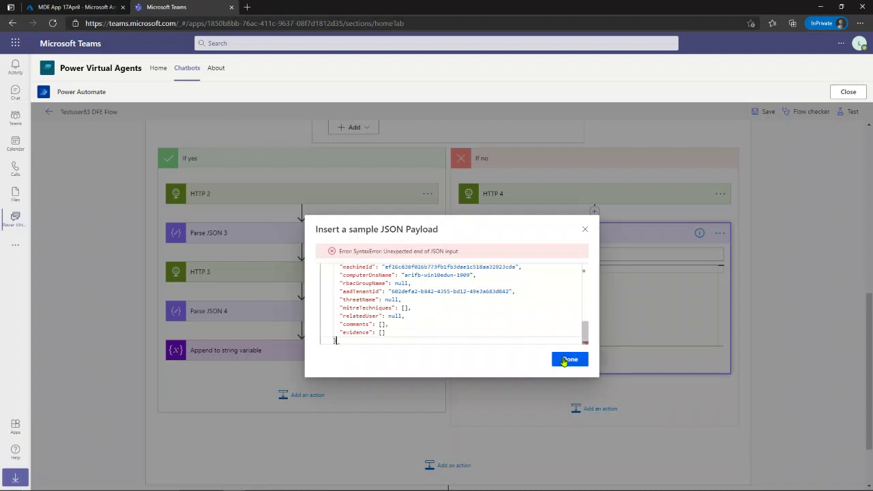
{"action": "left_click", "coordinate": [586, 228]}
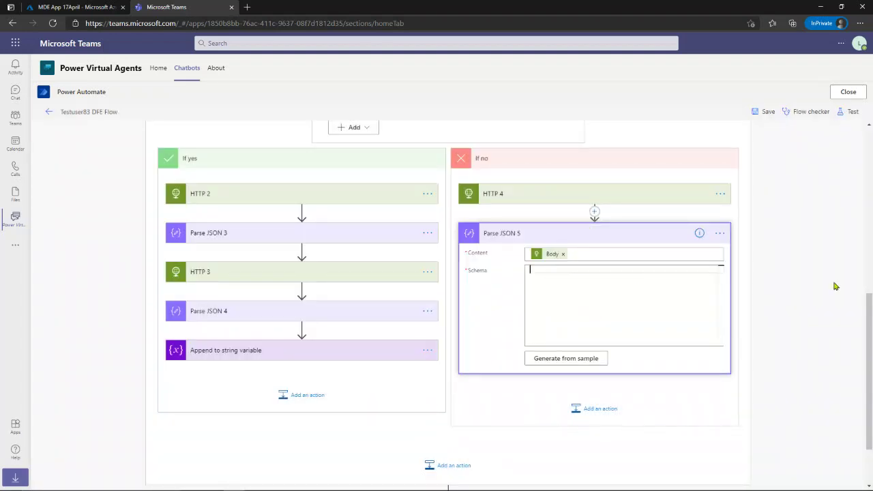
Step: Try to correct the Parse JSON 5 sample payload by re-pasting the alerts JSON with a new line above its opening brace
{"action": "left_click", "coordinate": [568, 359]}
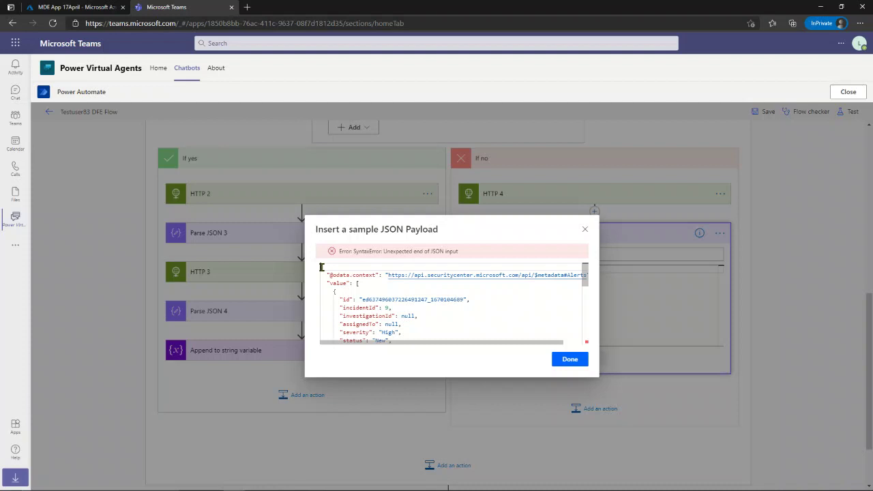
{"action": "left_click_drag", "start_coordinate": [323, 267], "coordinate": [403, 388]}
{"action": "key", "text": "ctrl+c"}
{"action": "key", "text": "Delete"}
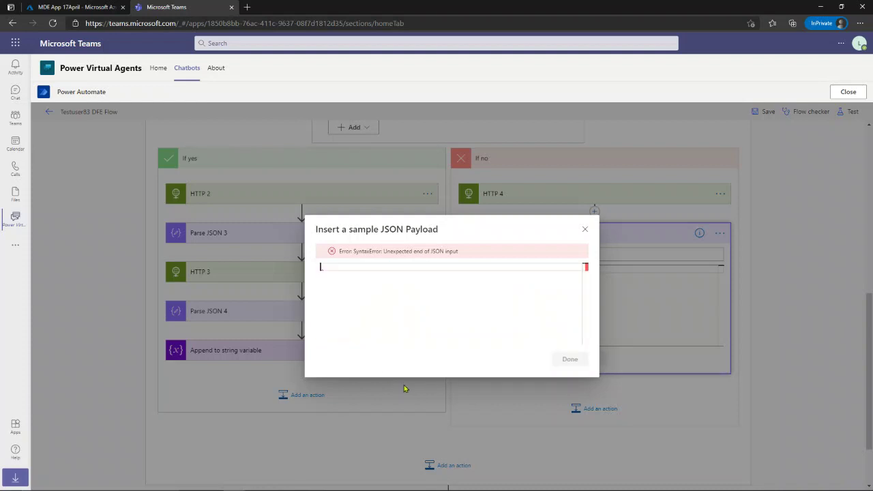
{"action": "key", "text": "ctrl+v"}
{"action": "scroll", "coordinate": [351, 286], "scroll_direction": "up", "scroll_amount": 10}
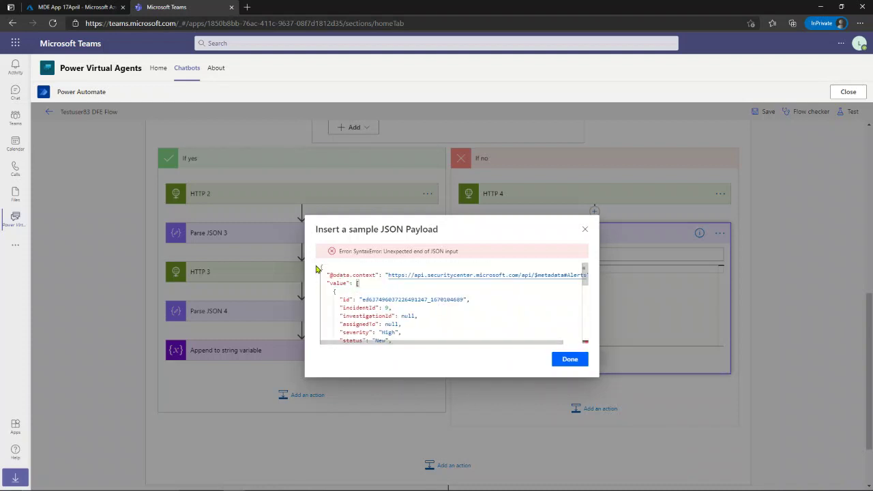
{"action": "key", "text": "ctrl+Home"}
{"action": "key", "text": "Return"}
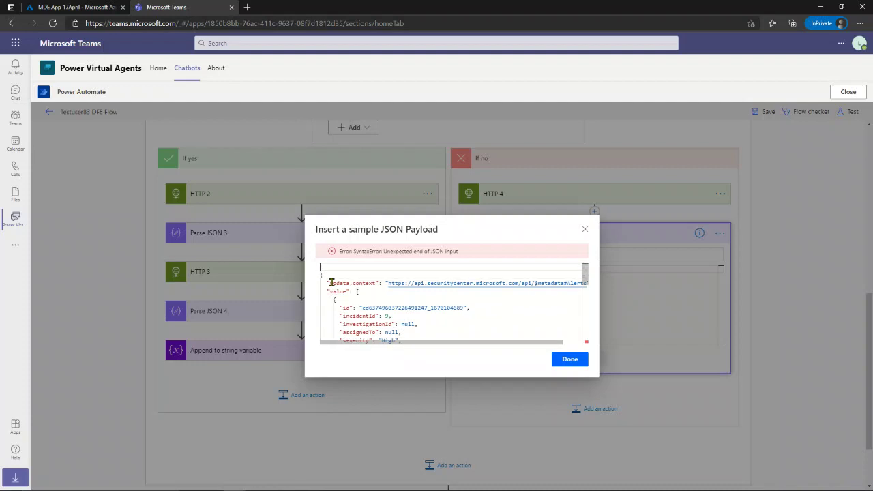
{"action": "key", "text": "Up"}
{"action": "type", "text": "["}
{"action": "scroll", "coordinate": [335, 283], "scroll_direction": "down", "scroll_amount": 2}
{"action": "scroll", "coordinate": [335, 283], "scroll_direction": "down", "scroll_amount": 10}
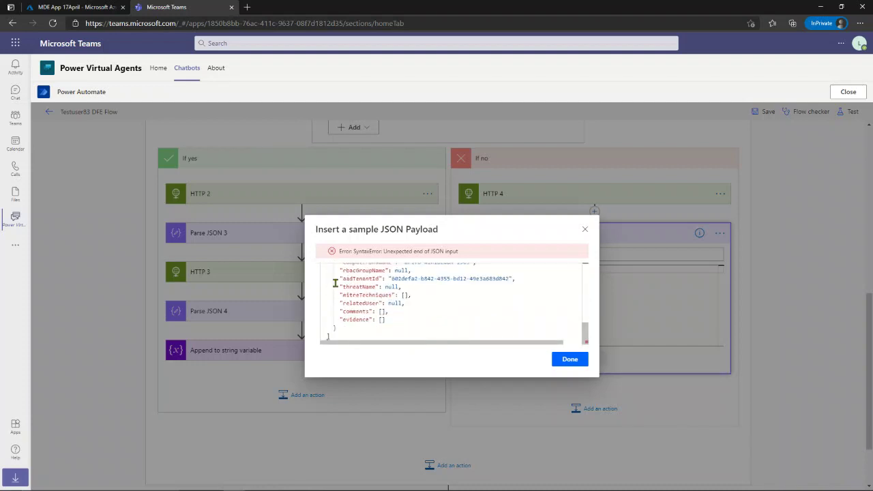
{"action": "left_click", "coordinate": [584, 229]}
{"action": "left_click", "coordinate": [559, 283]}
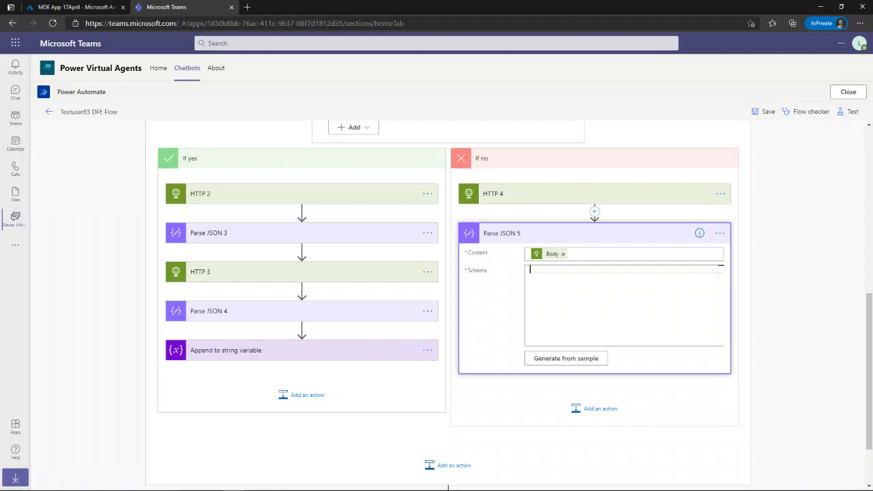
Step: Check the Parse JSON 5 sample payload from its opening to its closing brackets, and dismiss it without generating a schema
{"action": "left_click", "coordinate": [551, 358]}
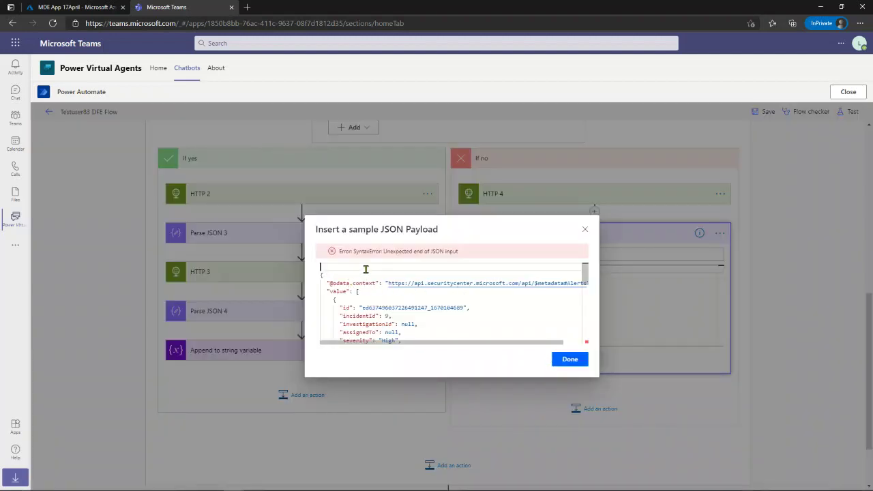
{"action": "scroll", "coordinate": [366, 270], "scroll_direction": "down", "scroll_amount": 1}
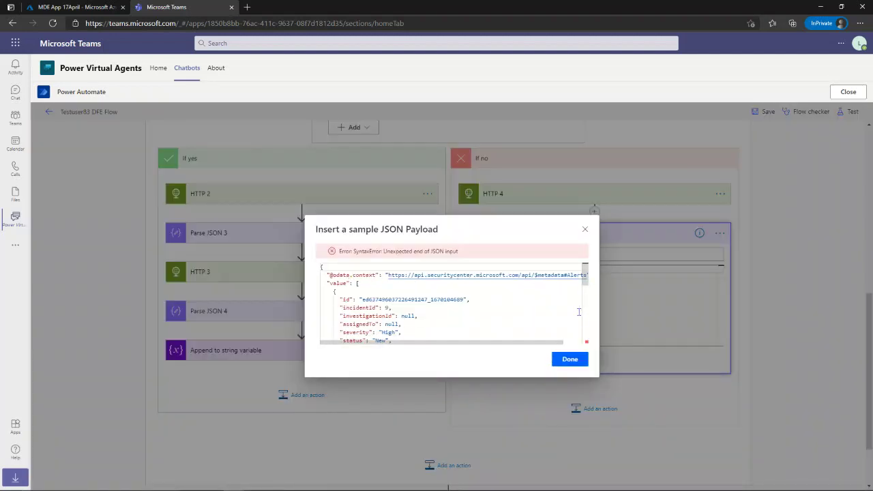
{"action": "left_click_drag", "start_coordinate": [585, 273], "coordinate": [585, 333]}
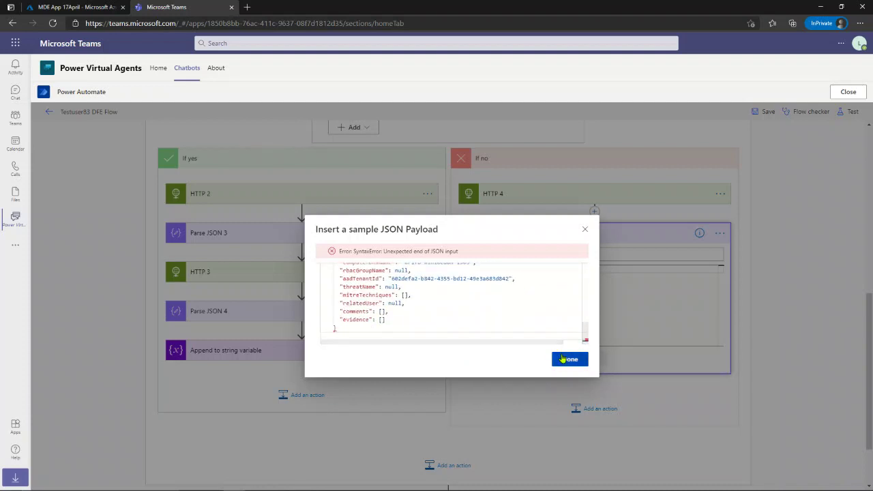
{"action": "left_click_drag", "start_coordinate": [585, 328], "coordinate": [583, 299]}
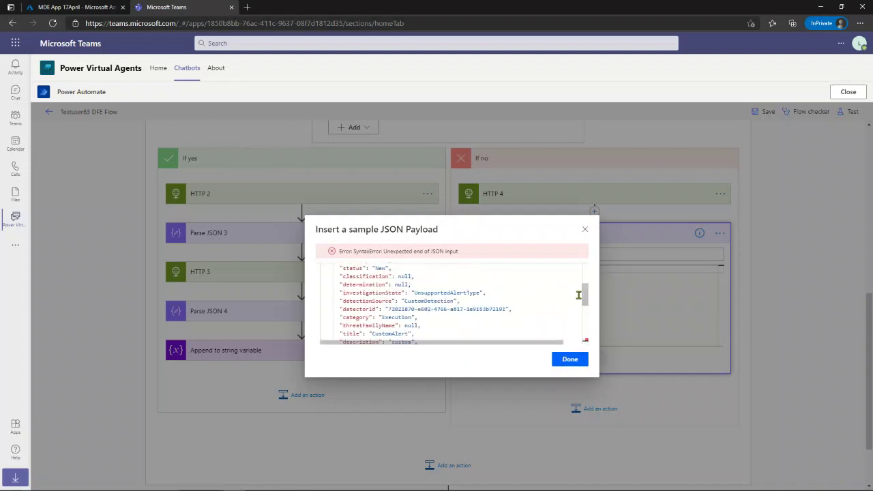
{"action": "left_click", "coordinate": [584, 229]}
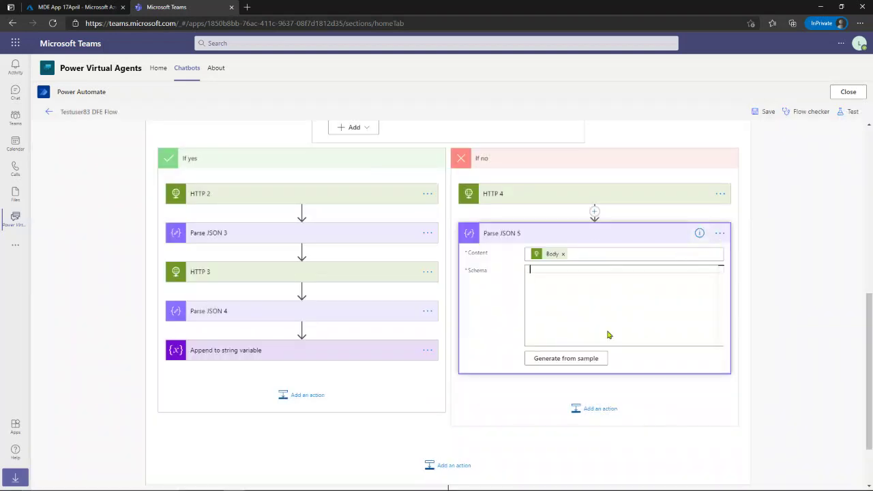
Step: Delete the Parse JSON 5 action from the If no branch
{"action": "left_click", "coordinate": [720, 234]}
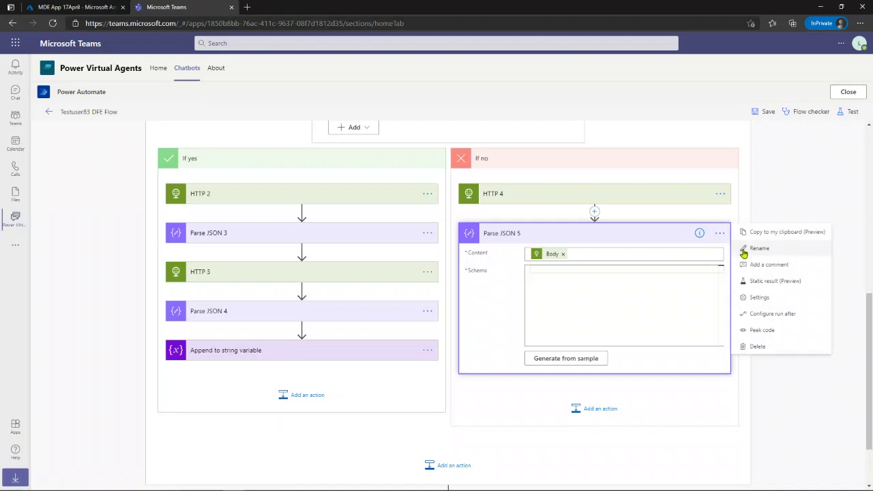
{"action": "left_click", "coordinate": [757, 345]}
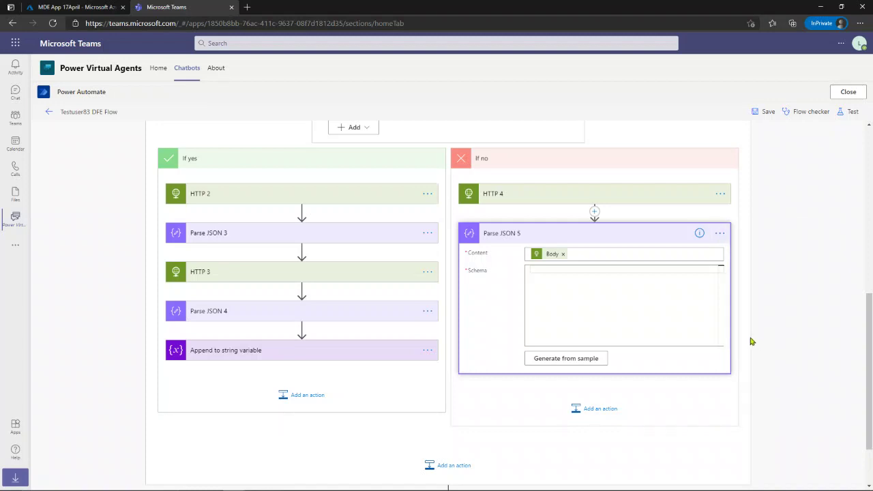
{"action": "scroll", "coordinate": [633, 282], "scroll_direction": "up", "scroll_amount": 3}
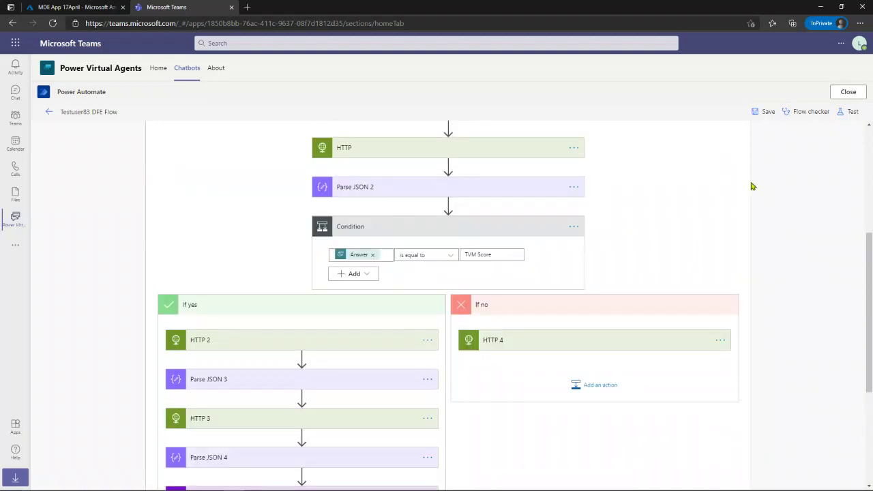
Step: Save the Testuser83 DFE Flow and return to the Defender for Endpoint topic
{"action": "left_click", "coordinate": [764, 111]}
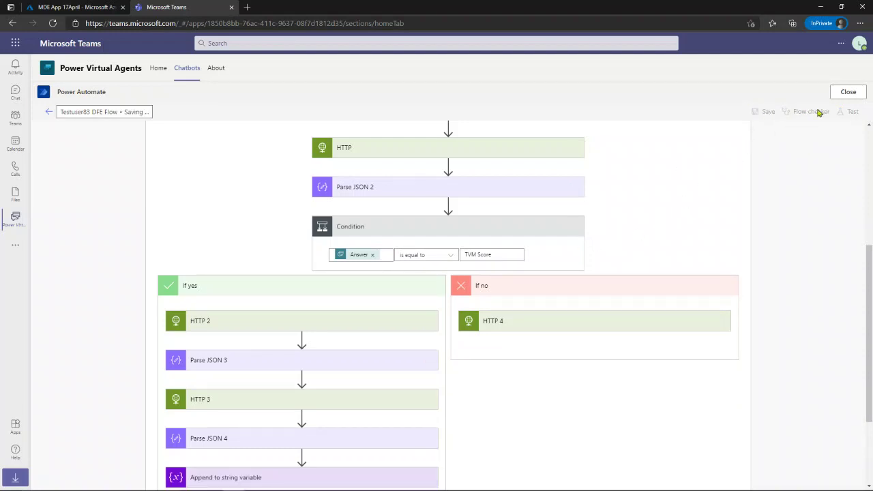
{"action": "left_click", "coordinate": [839, 95]}
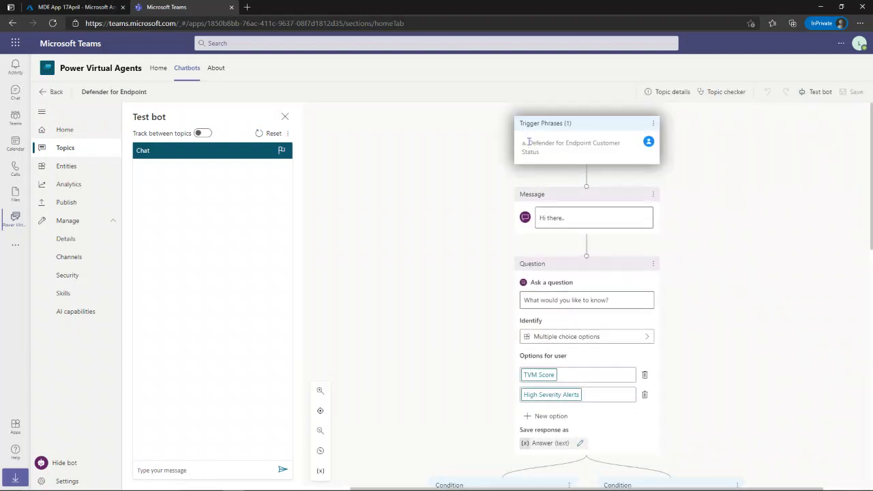
Step: Copy the trigger phrase Defender for Endpoint Customer Status for use in the test chat
{"action": "left_click_drag", "start_coordinate": [529, 142], "coordinate": [541, 153]}
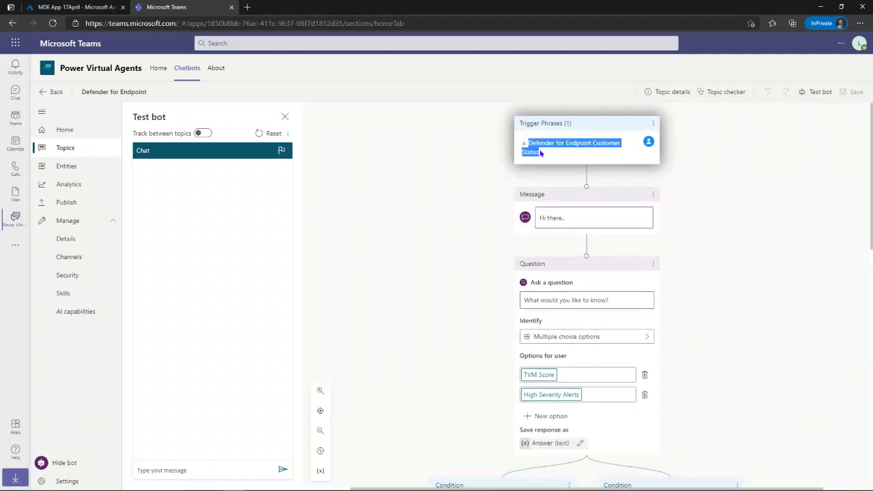
{"action": "left_click", "coordinate": [173, 470]}
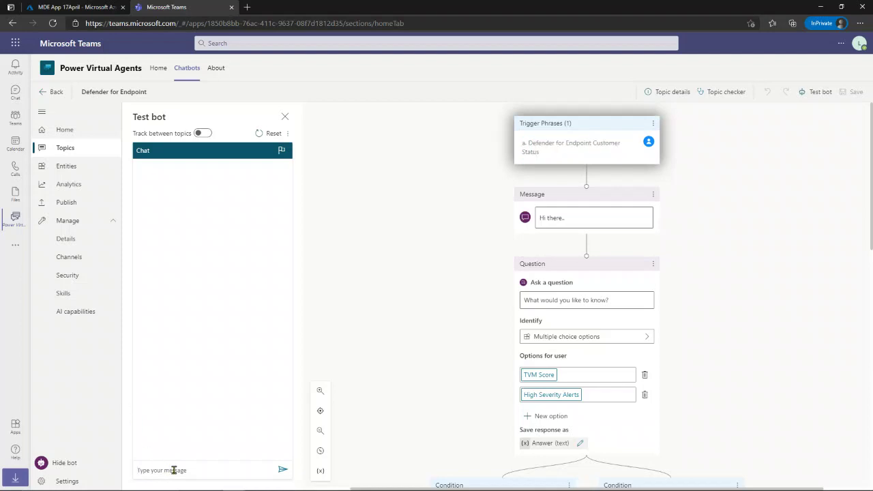
Step: Delete the Testuser83 DFE Flow action from both the TVM Score and High Severity Alerts branches
{"action": "scroll", "coordinate": [461, 357], "scroll_direction": "down", "scroll_amount": 4}
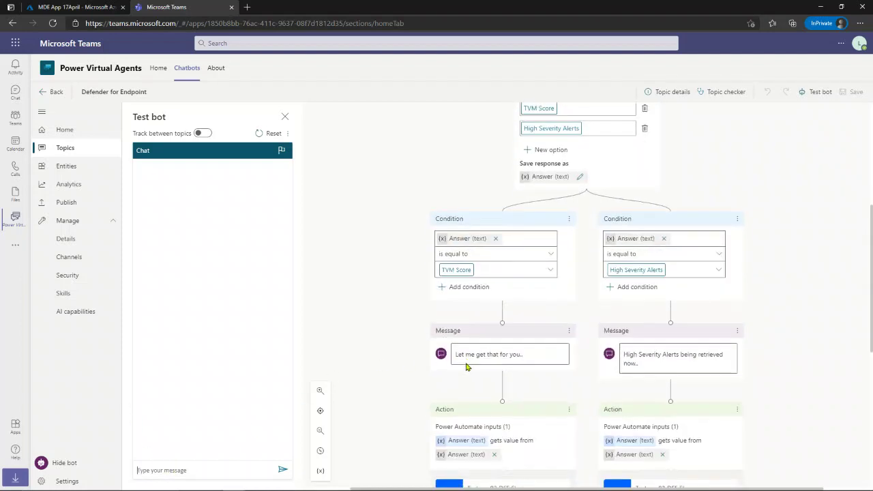
{"action": "scroll", "coordinate": [467, 367], "scroll_direction": "down", "scroll_amount": 2}
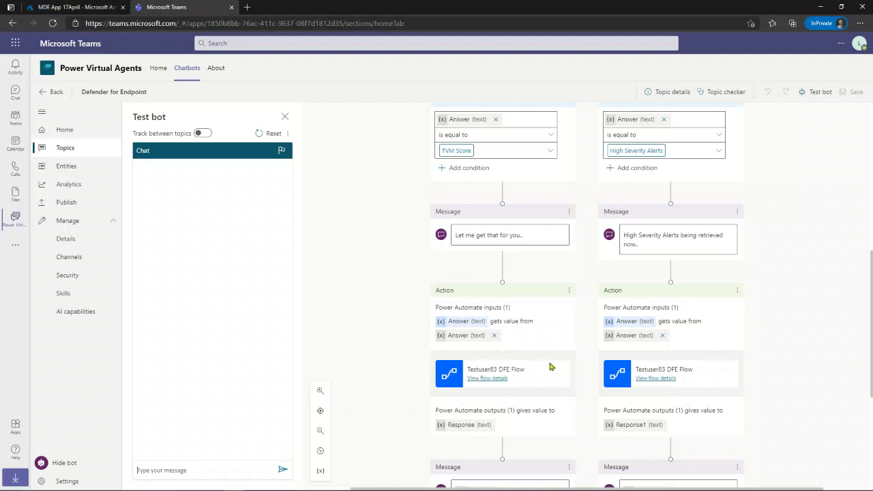
{"action": "left_click", "coordinate": [567, 292]}
{"action": "left_click", "coordinate": [594, 292]}
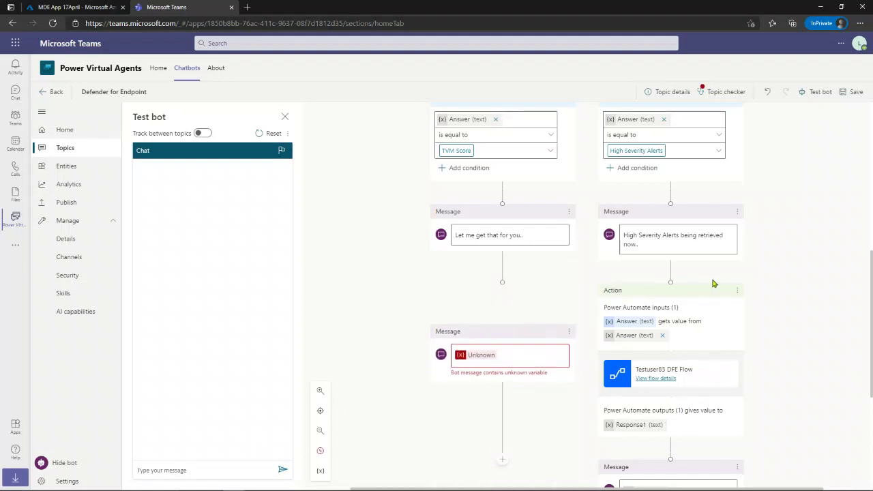
{"action": "left_click", "coordinate": [738, 294]}
{"action": "left_click", "coordinate": [764, 293]}
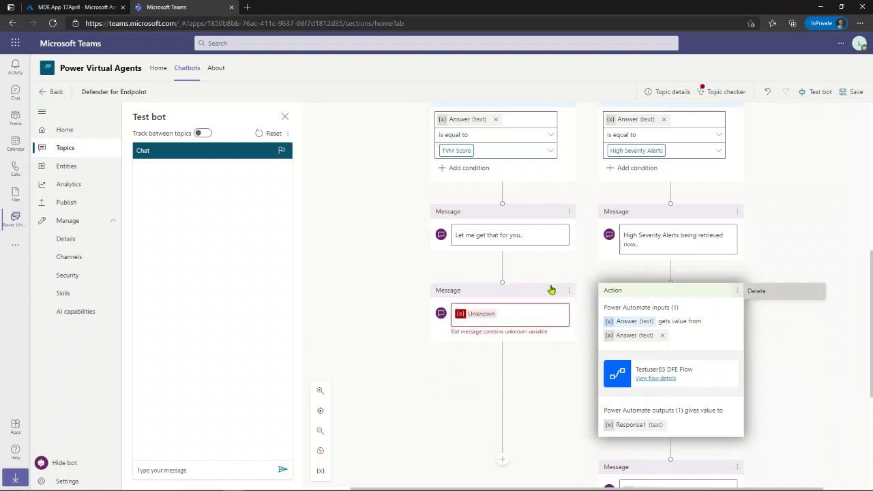
Step: Add a Testuser83 DFE Flow action call below the retrieval message in both the TVM Score and High Severity Alerts branches
{"action": "left_click", "coordinate": [502, 266]}
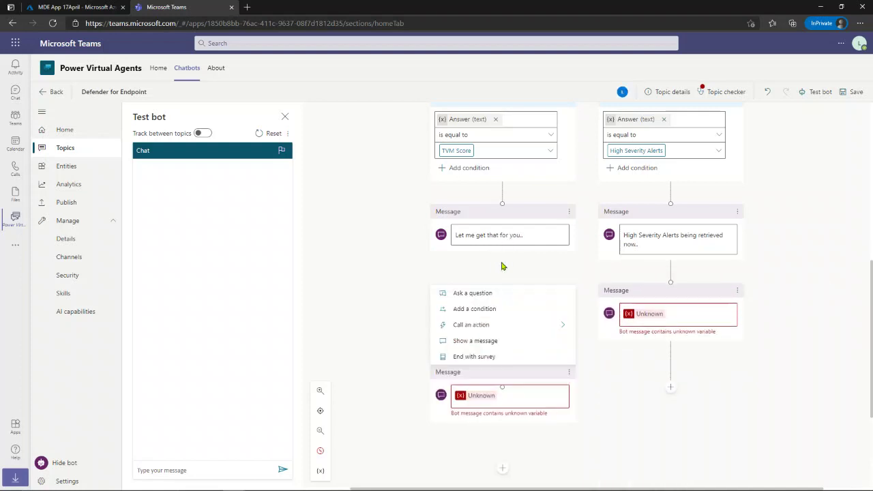
{"action": "left_click", "coordinate": [480, 326]}
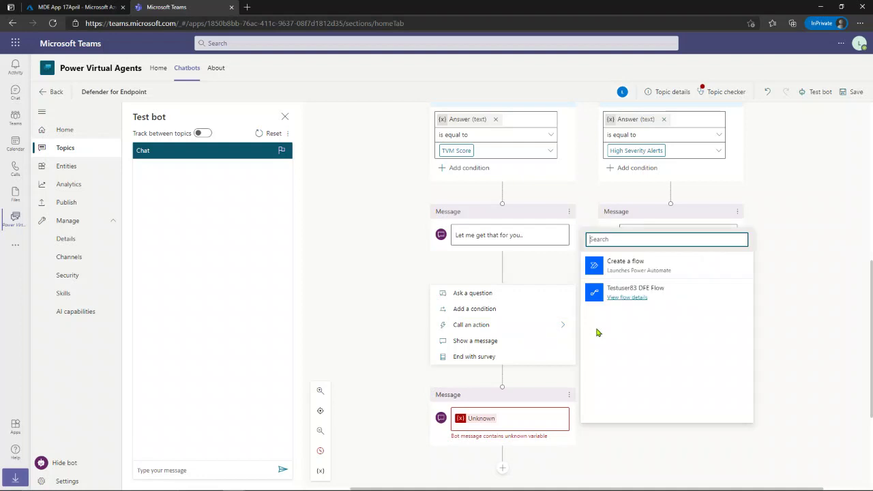
{"action": "left_click", "coordinate": [645, 291]}
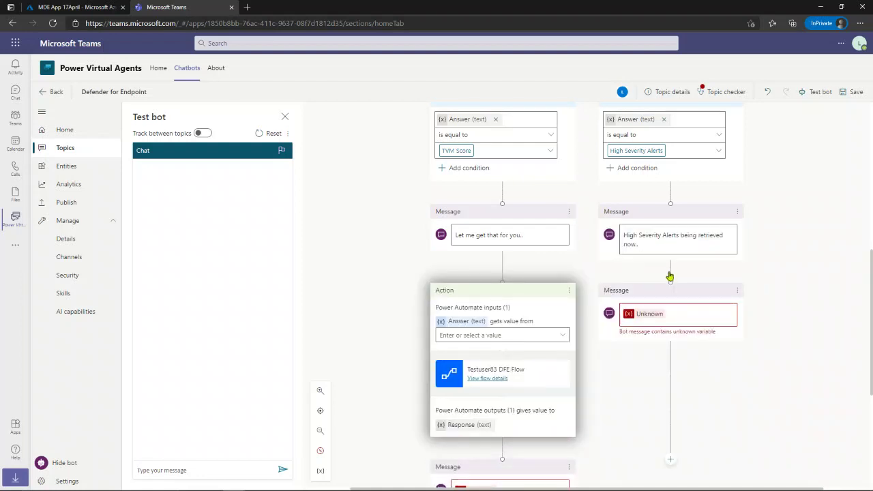
{"action": "left_click", "coordinate": [670, 273]}
{"action": "left_click", "coordinate": [658, 325]}
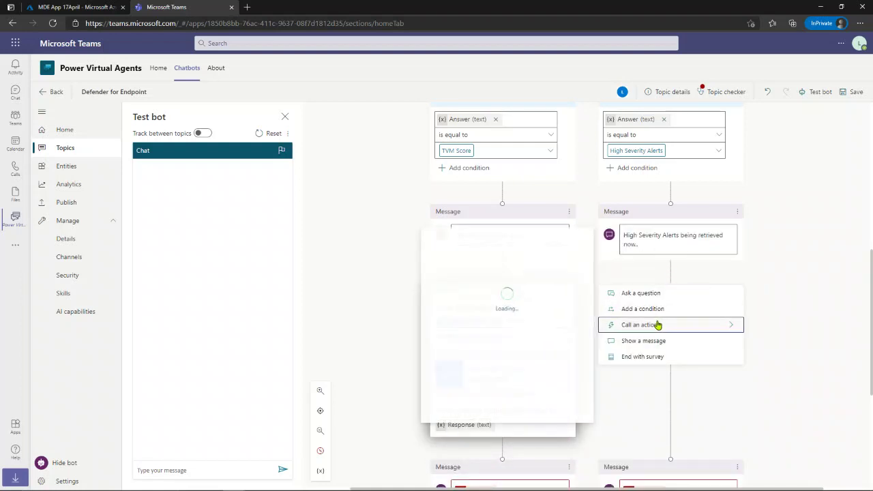
{"action": "left_click", "coordinate": [510, 293]}
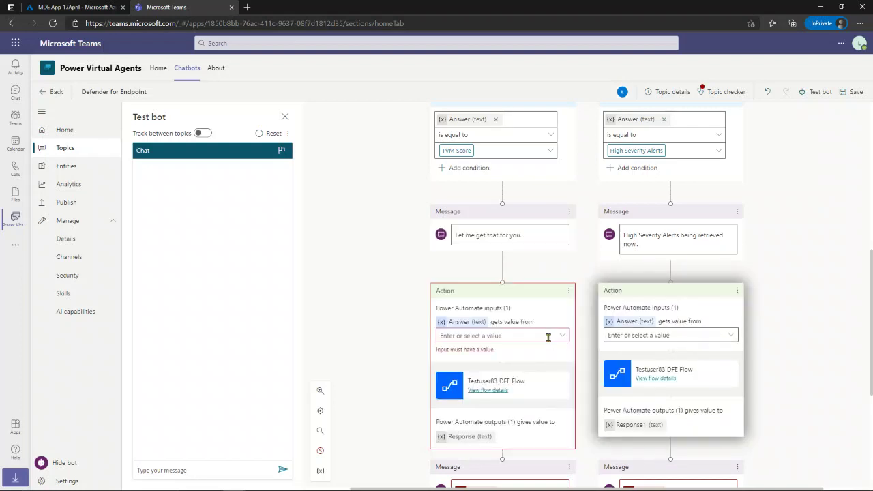
Step: Set the Answer input of both Testuser83 DFE Flow actions to the Answer variable
{"action": "left_click", "coordinate": [548, 337]}
{"action": "left_click", "coordinate": [464, 406]}
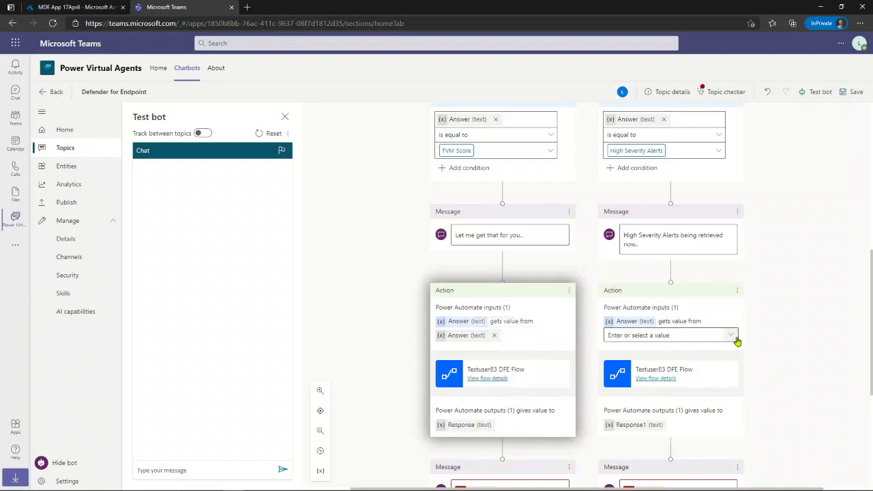
{"action": "left_click", "coordinate": [734, 337]}
{"action": "left_click", "coordinate": [627, 400]}
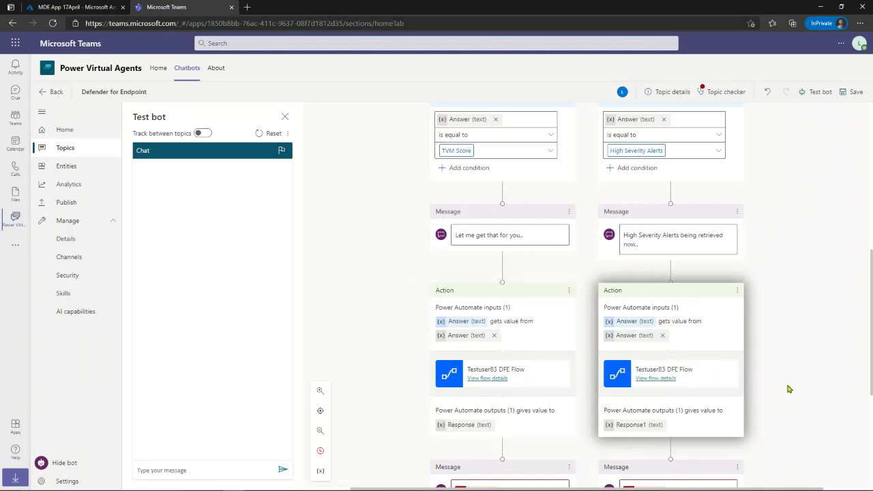
Step: Replace the unknown variables in the final messages with Response for TVM Score and Response1 for High Severity Alerts, and save the topic
{"action": "scroll", "coordinate": [789, 388], "scroll_direction": "down", "scroll_amount": 3}
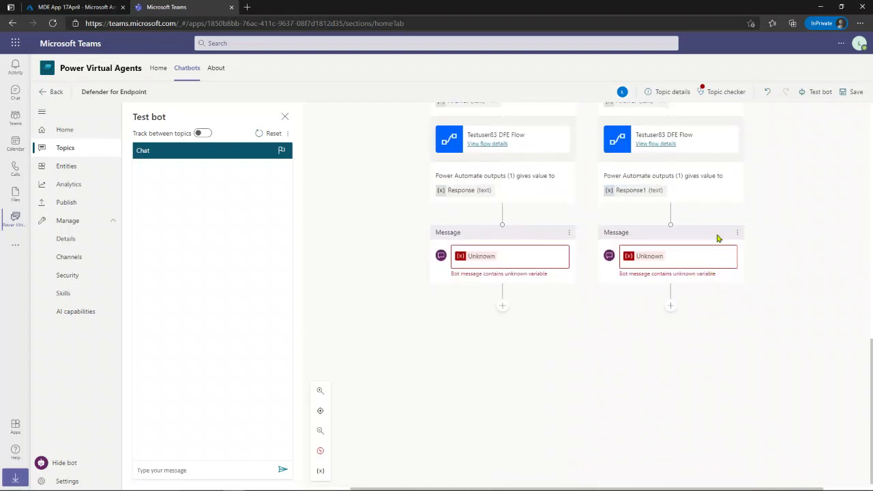
{"action": "left_click", "coordinate": [524, 251]}
{"action": "key", "text": "BackSpace"}
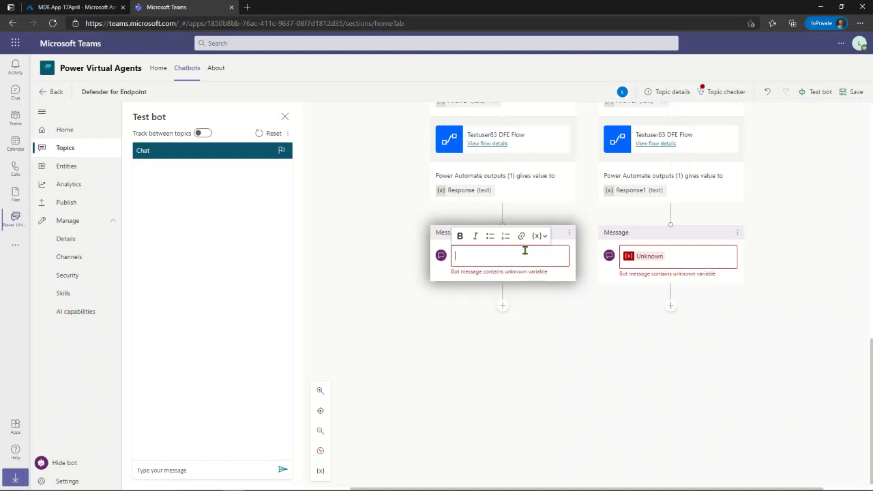
{"action": "left_click", "coordinate": [540, 236]}
{"action": "left_click", "coordinate": [547, 291]}
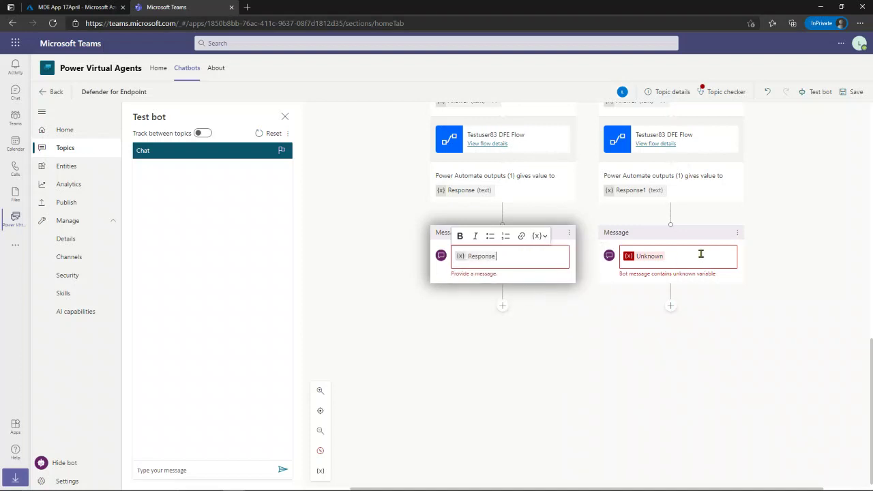
{"action": "left_click", "coordinate": [700, 253]}
{"action": "key", "text": "BackSpace"}
{"action": "left_click", "coordinate": [711, 236]}
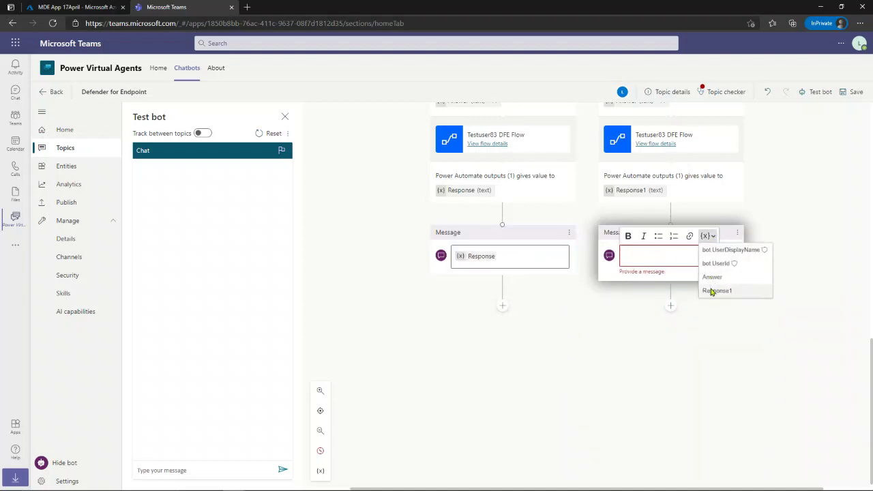
{"action": "left_click", "coordinate": [714, 289]}
{"action": "left_click", "coordinate": [852, 92]}
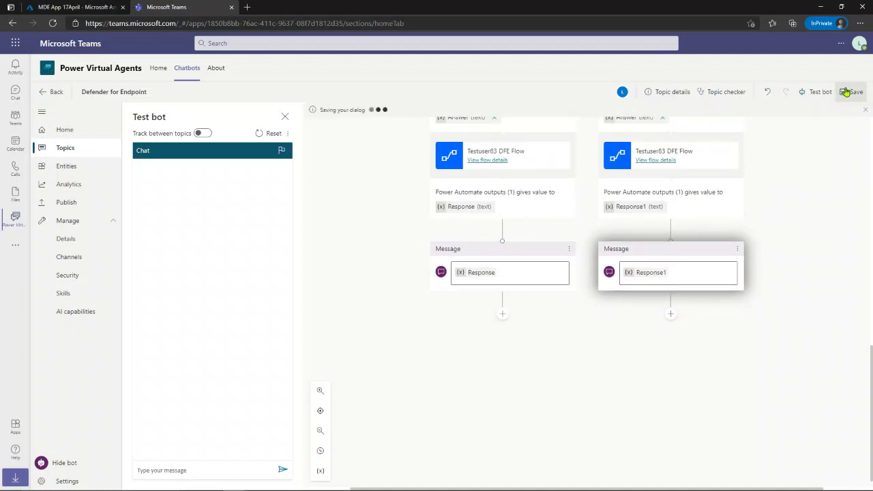
Step: Try to send "Defender for Endpoint Customer Status" to the test bot, and check the wording against the topic's trigger phrase
{"action": "left_click", "coordinate": [204, 470]}
{"action": "type", "text": "Defender for Endpoint Customer Status"}
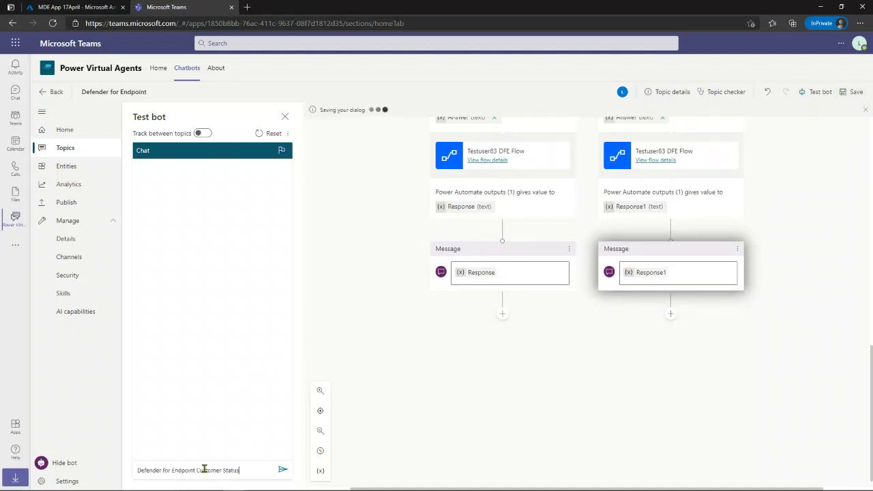
{"action": "left_click", "coordinate": [283, 469]}
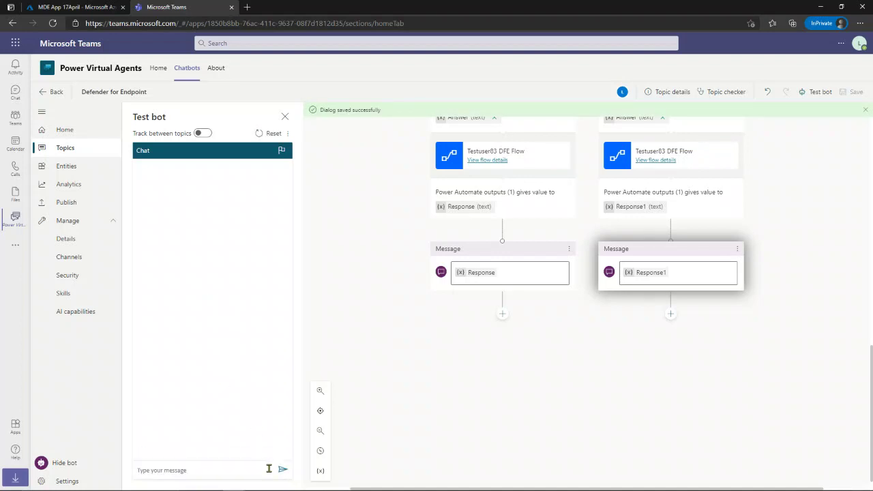
{"action": "scroll", "coordinate": [439, 355], "scroll_direction": "up", "scroll_amount": 8}
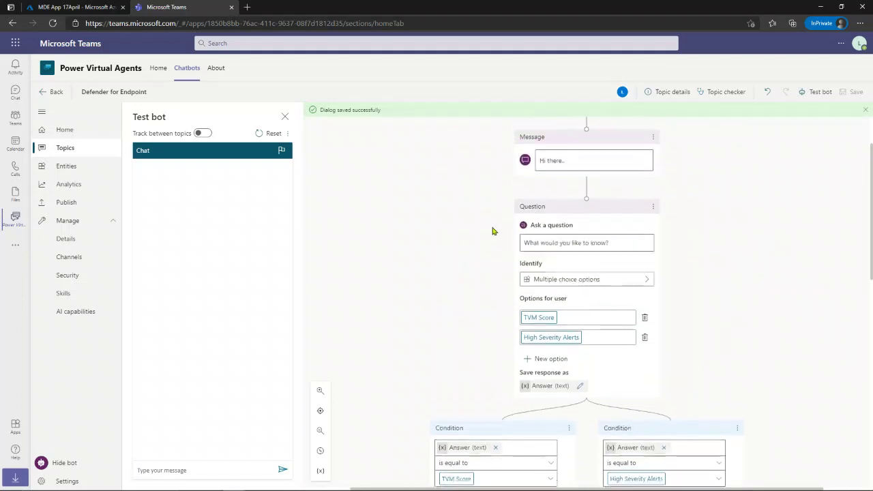
{"action": "scroll", "coordinate": [494, 231], "scroll_direction": "up", "scroll_amount": 3}
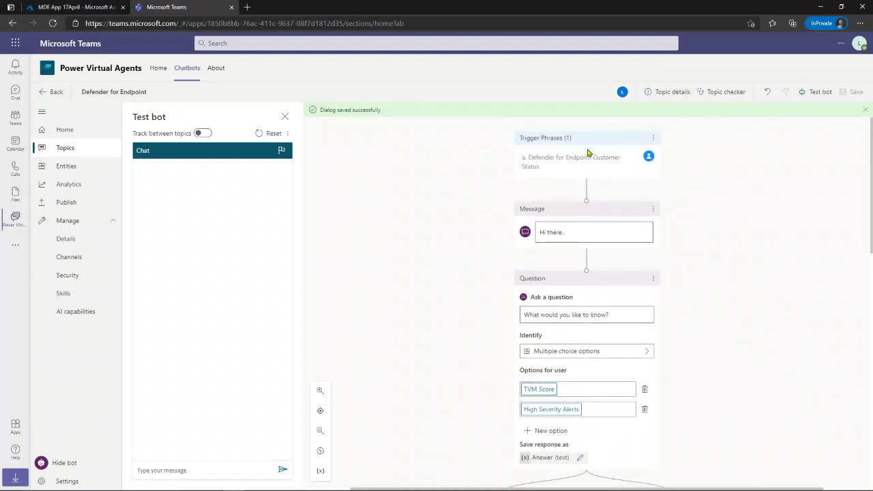
{"action": "left_click", "coordinate": [551, 169]}
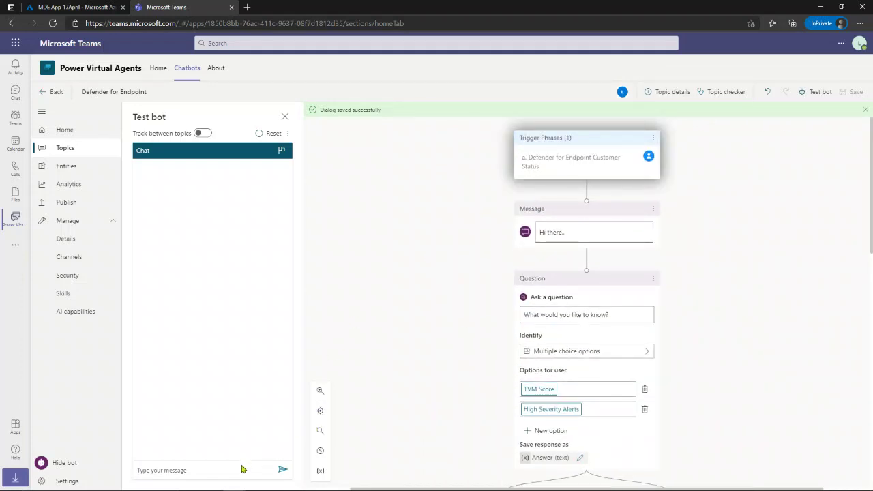
Step: Send "Defender for Endpoint Customer Status" to the test bot, choose High Severity Alerts, and follow that branch to its final message
{"action": "left_click", "coordinate": [189, 469]}
{"action": "type", "text": "Defender for Endpoint Customer Status"}
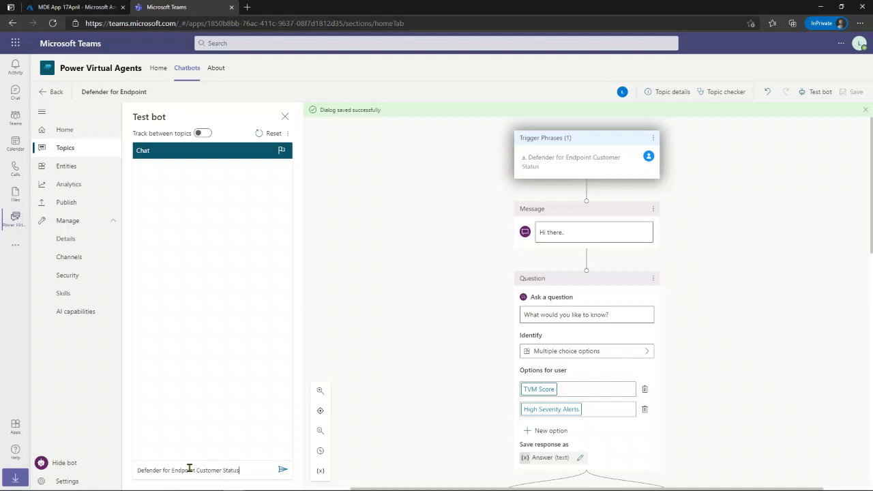
{"action": "left_click", "coordinate": [281, 469]}
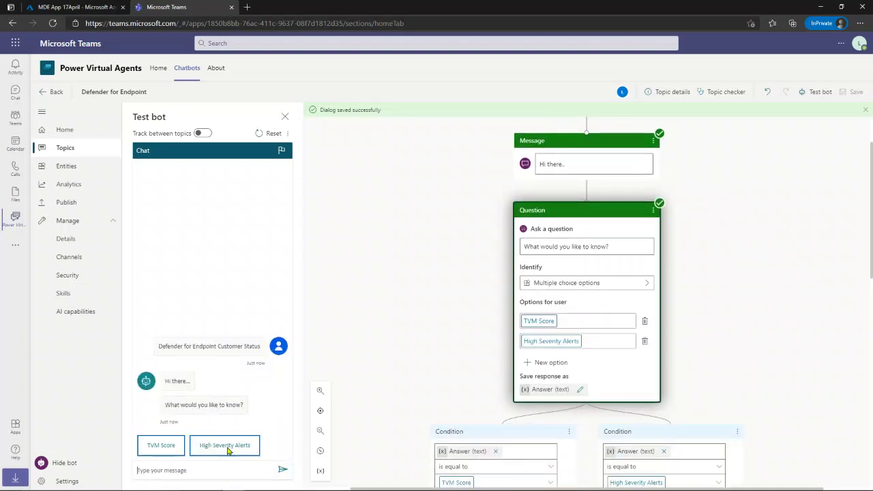
{"action": "left_click", "coordinate": [230, 449]}
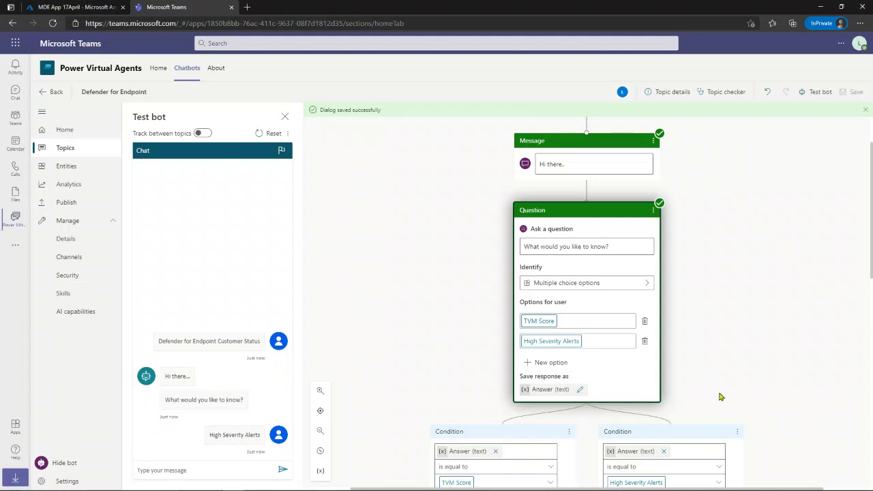
{"action": "scroll", "coordinate": [718, 446], "scroll_direction": "down", "scroll_amount": 3}
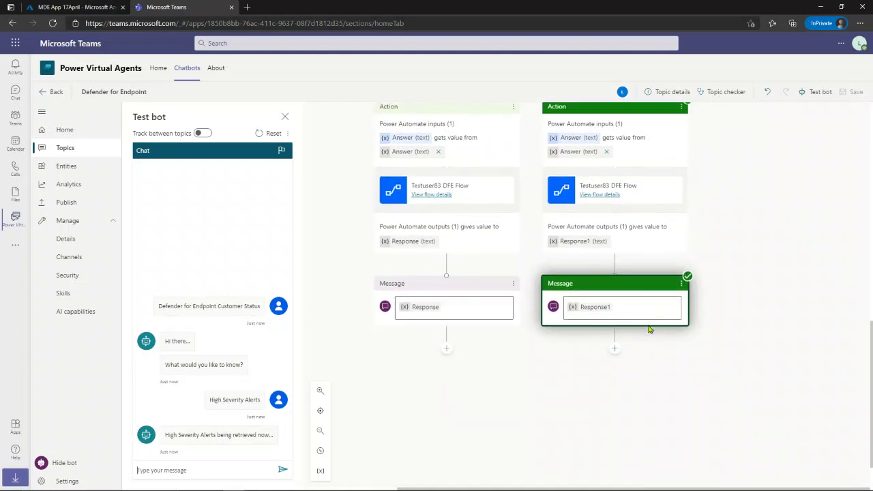
{"action": "scroll", "coordinate": [650, 330], "scroll_direction": "up", "scroll_amount": 2}
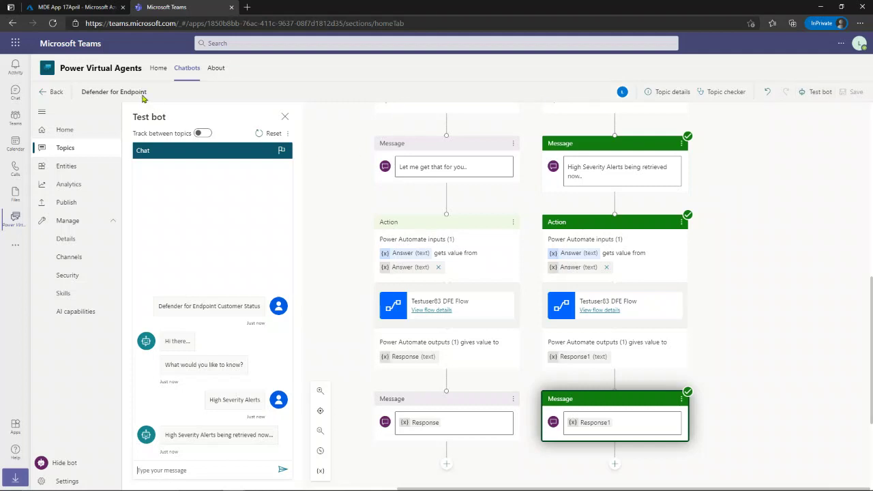
Step: Inspect the latest run of Testuser83 DFE Flow down to the HTTP 4 inputs and outputs in the If no branch
{"action": "left_click", "coordinate": [600, 311]}
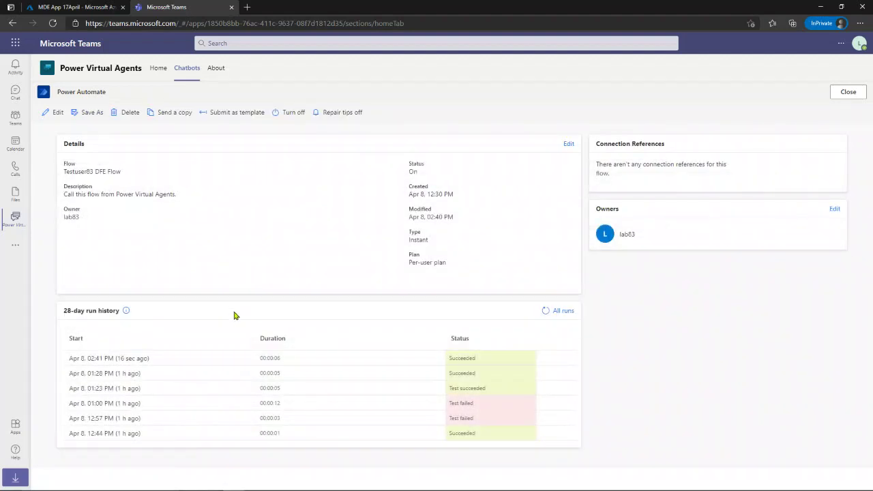
{"action": "left_click", "coordinate": [115, 359]}
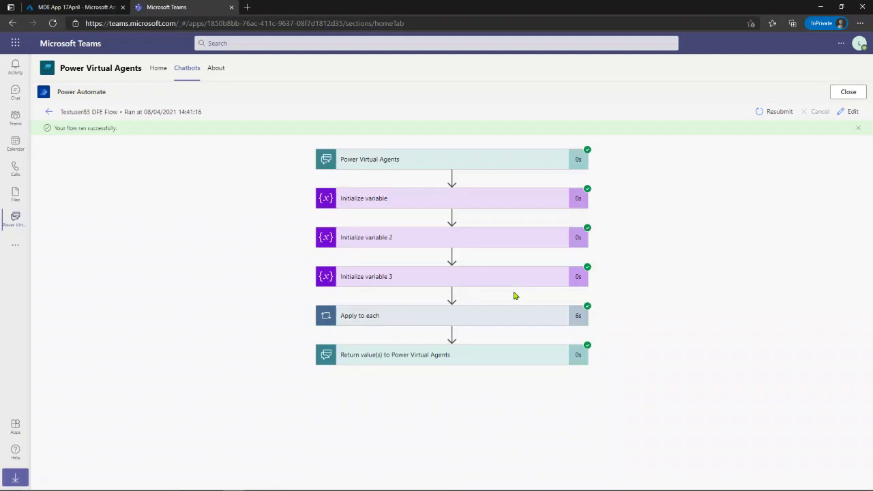
{"action": "left_click", "coordinate": [464, 323]}
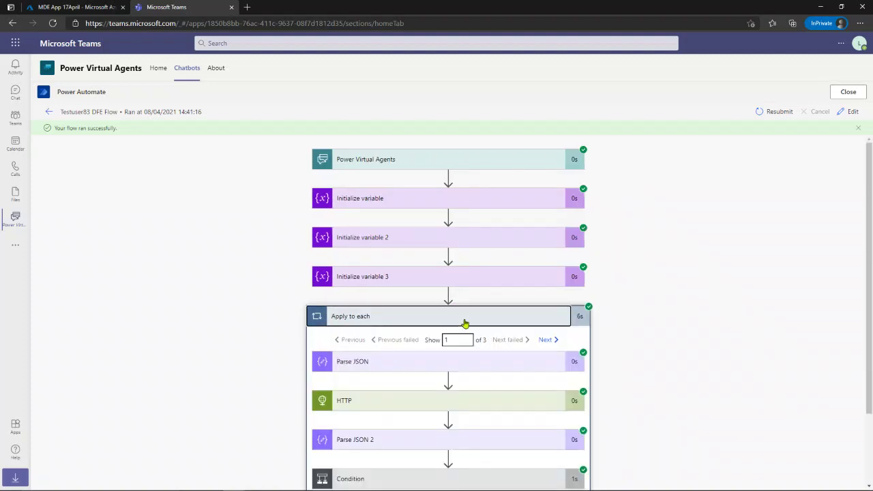
{"action": "scroll", "coordinate": [464, 324], "scroll_direction": "down", "scroll_amount": 2}
{"action": "left_click", "coordinate": [417, 394]}
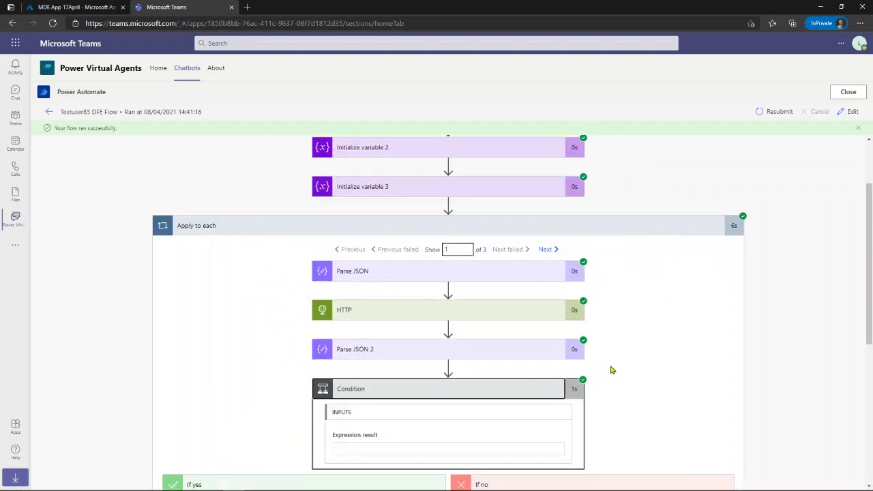
{"action": "scroll", "coordinate": [609, 371], "scroll_direction": "down", "scroll_amount": 3}
{"action": "left_click", "coordinate": [565, 283]}
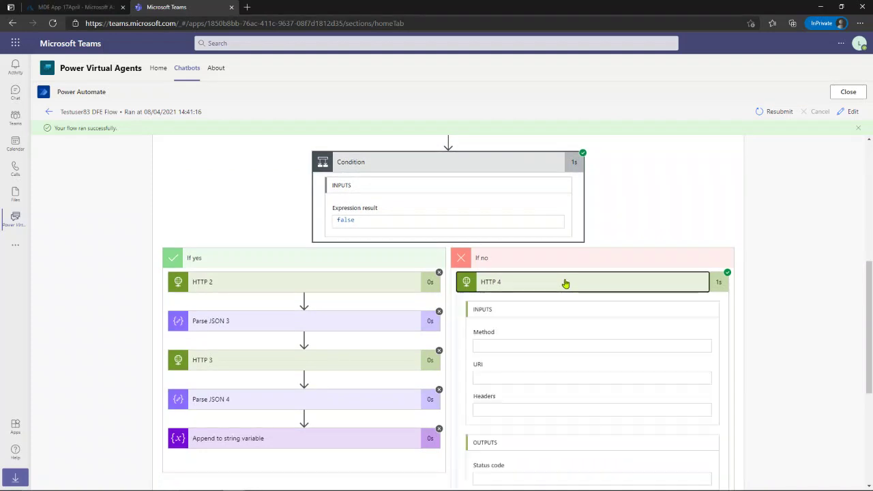
{"action": "scroll", "coordinate": [521, 371], "scroll_direction": "down", "scroll_amount": 3}
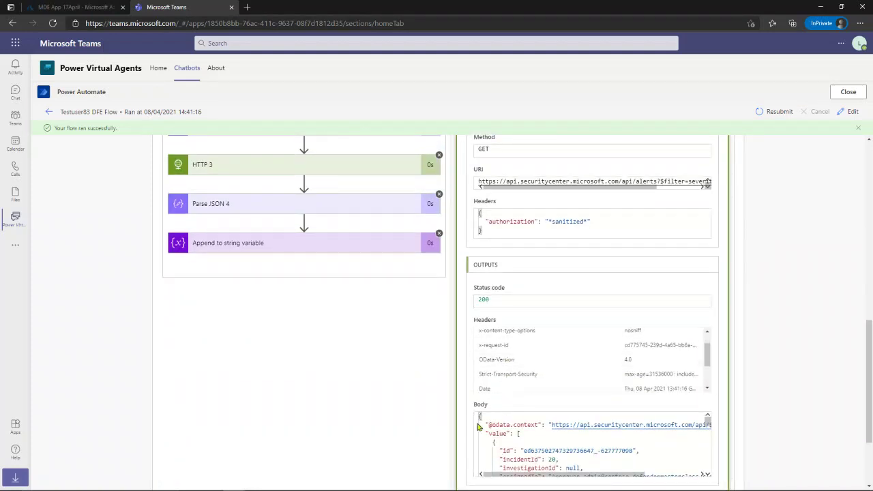
Step: Copy the entire JSON output body of HTTP 4 from the flow run
{"action": "left_click_drag", "start_coordinate": [708, 420], "coordinate": [707, 471]}
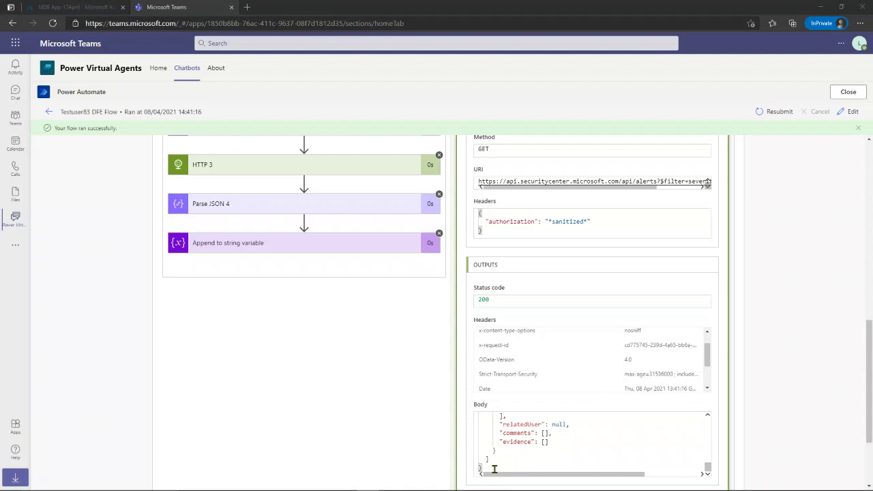
{"action": "left_click_drag", "start_coordinate": [494, 468], "coordinate": [473, 413]}
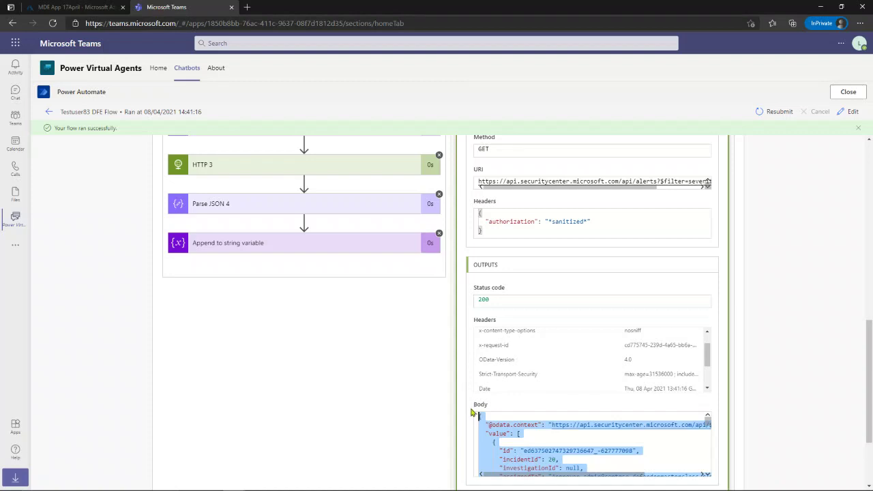
{"action": "right_click", "coordinate": [483, 430]}
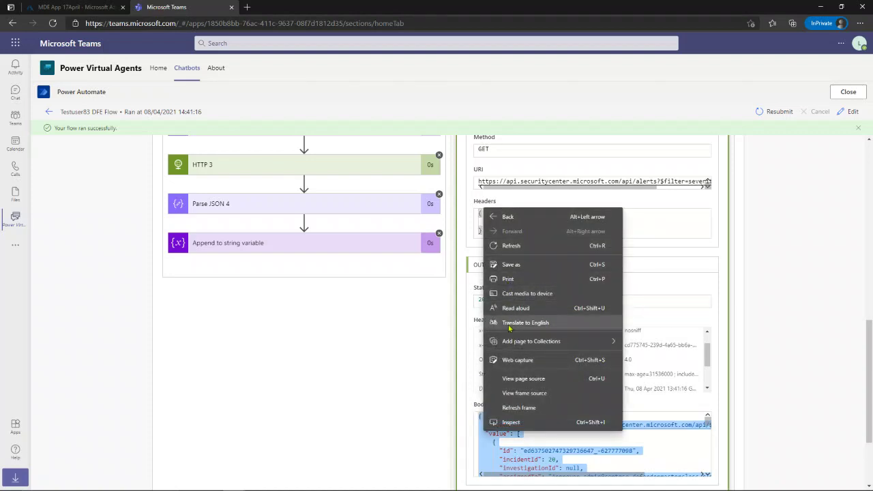
{"action": "left_click", "coordinate": [481, 424]}
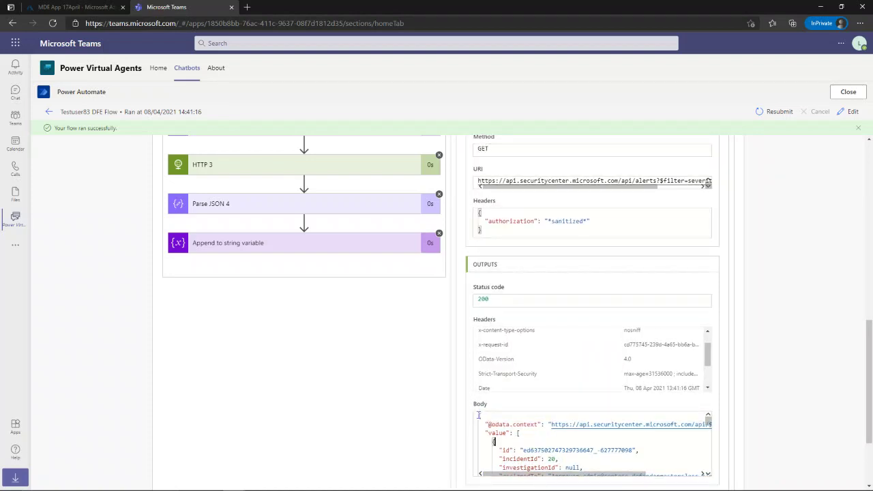
{"action": "left_click_drag", "start_coordinate": [478, 414], "coordinate": [580, 463]}
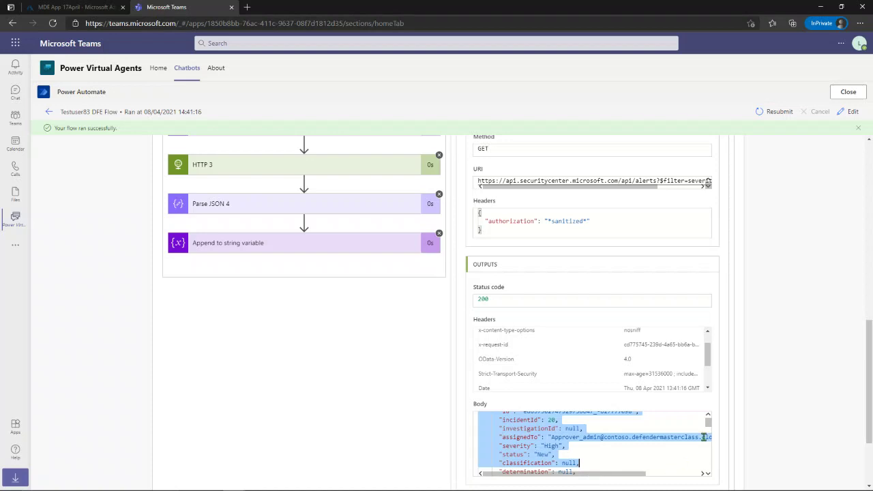
{"action": "left_click_drag", "start_coordinate": [708, 423], "coordinate": [708, 469]}
{"action": "left_click_drag", "start_coordinate": [493, 469], "coordinate": [457, 349]}
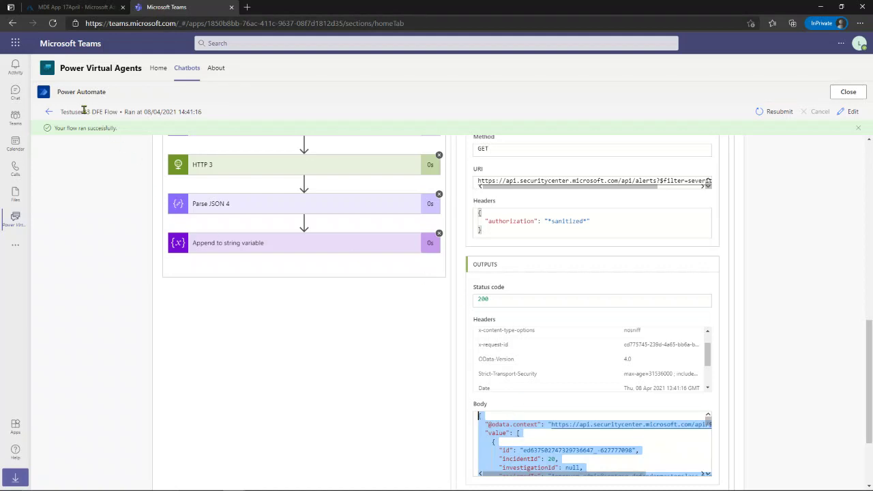
Step: Open the flow for editing and add a Parse JSON action after HTTP 4 in the condition's If no branch
{"action": "left_click", "coordinate": [850, 111]}
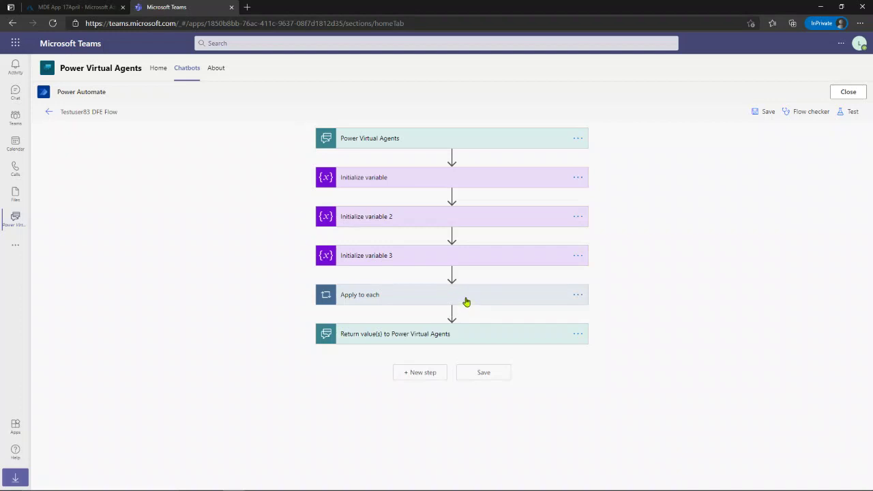
{"action": "left_click", "coordinate": [466, 302]}
{"action": "scroll", "coordinate": [470, 302], "scroll_direction": "down", "scroll_amount": 2}
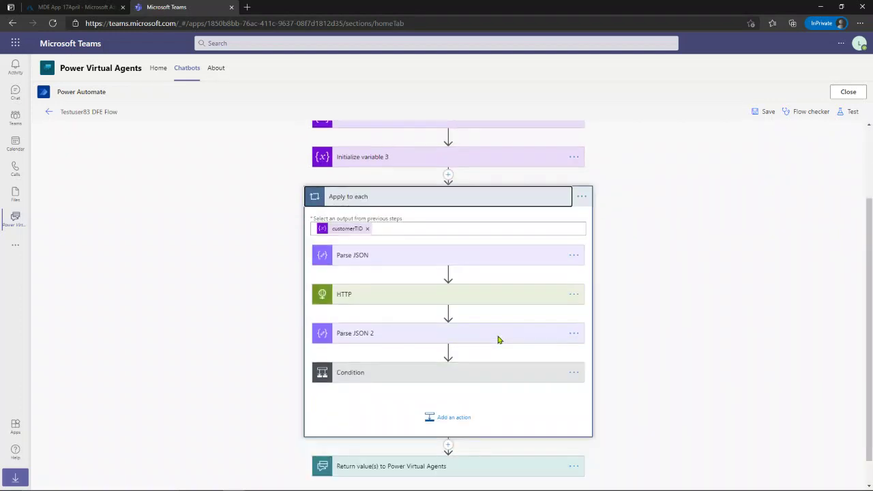
{"action": "left_click", "coordinate": [466, 376]}
{"action": "scroll", "coordinate": [491, 327], "scroll_direction": "down", "scroll_amount": 4}
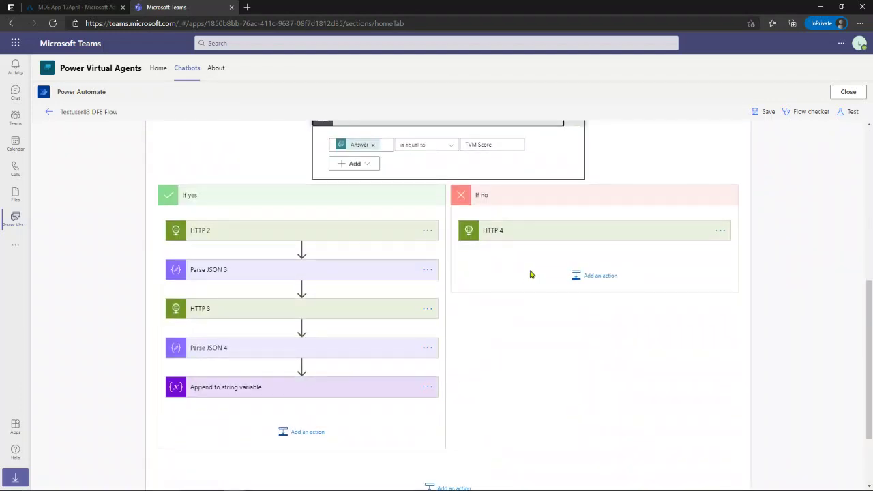
{"action": "left_click", "coordinate": [578, 233]}
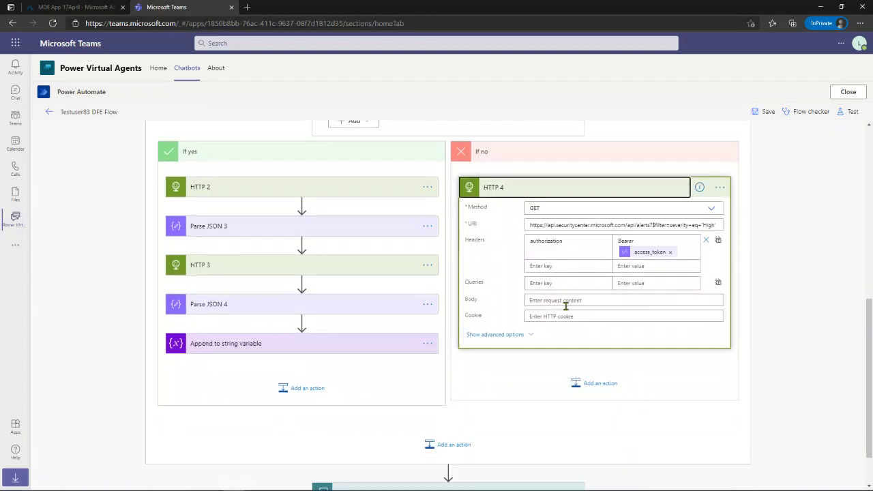
{"action": "scroll", "coordinate": [573, 314], "scroll_direction": "down", "scroll_amount": 2}
{"action": "left_click", "coordinate": [590, 328]}
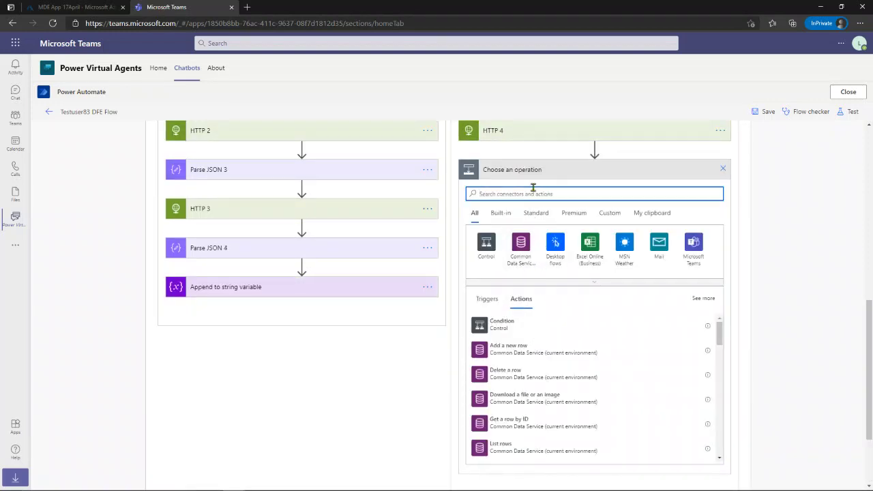
{"action": "type", "text": "parse"}
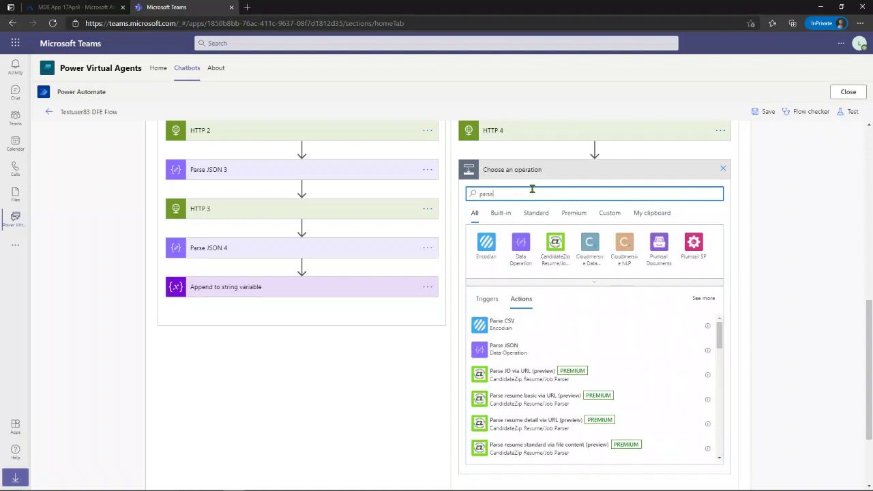
{"action": "left_click", "coordinate": [493, 348]}
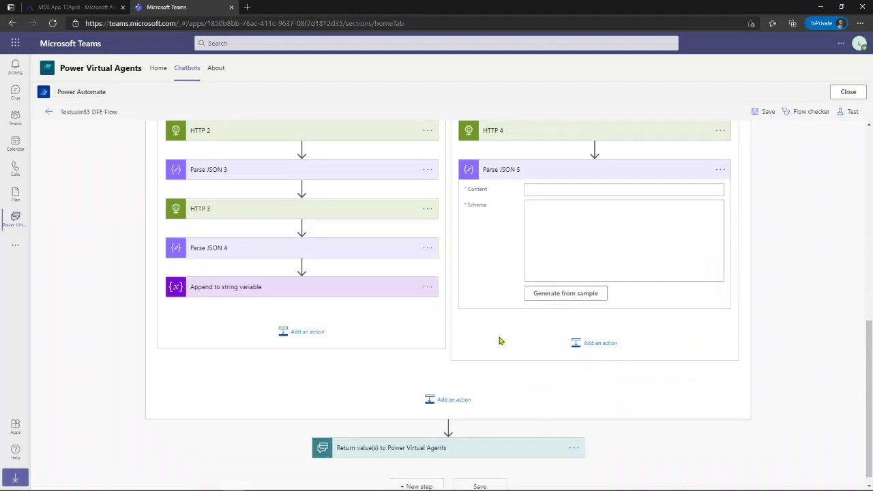
Step: Set the Parse JSON 5 content to the HTTP 4 Body and generate its schema from the copied JSON sample
{"action": "left_click", "coordinate": [569, 189]}
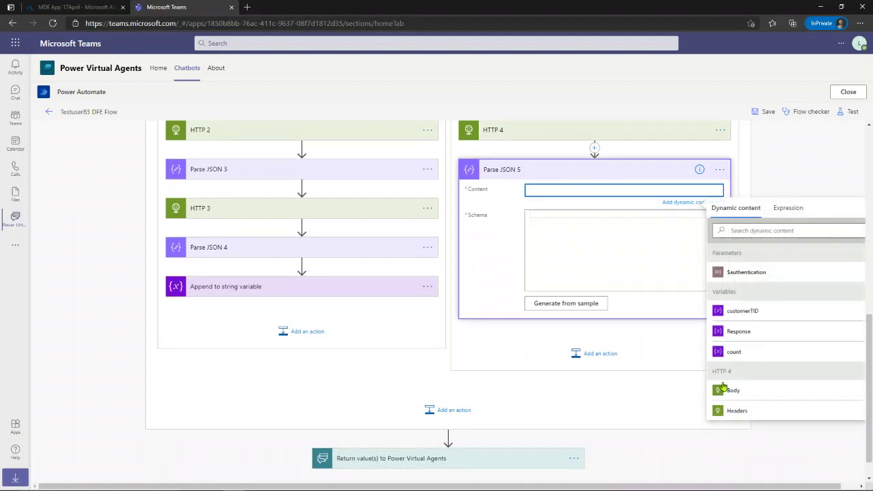
{"action": "left_click", "coordinate": [734, 391]}
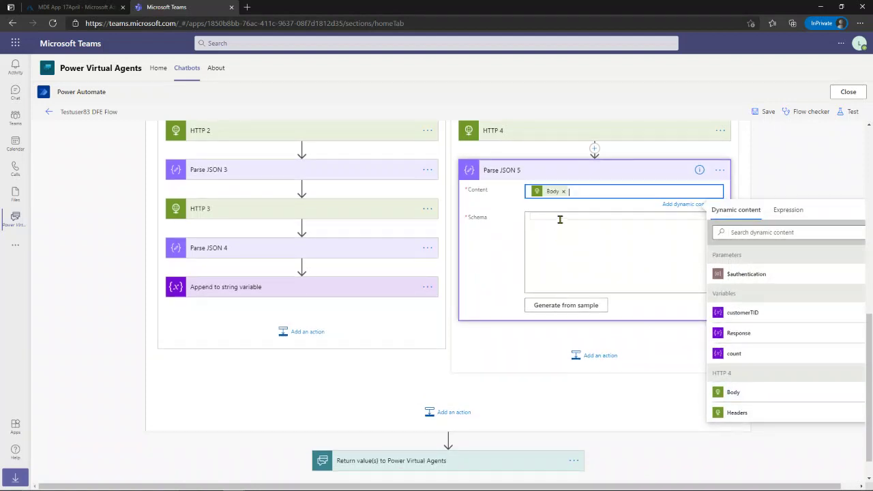
{"action": "left_click", "coordinate": [556, 304]}
{"action": "key", "text": "ctrl+v"}
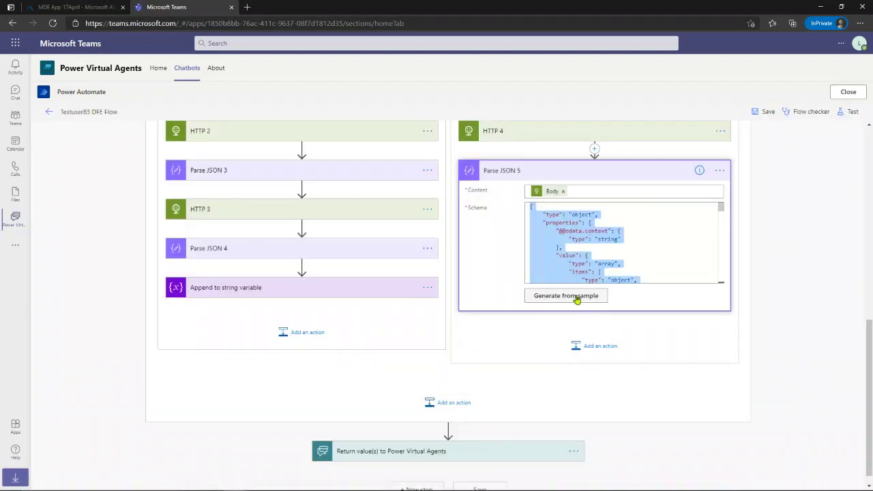
Step: Examine the property types and the required fields in the generated Parse JSON 5 schema
{"action": "left_click", "coordinate": [601, 247]}
{"action": "scroll", "coordinate": [605, 251], "scroll_direction": "down", "scroll_amount": 3}
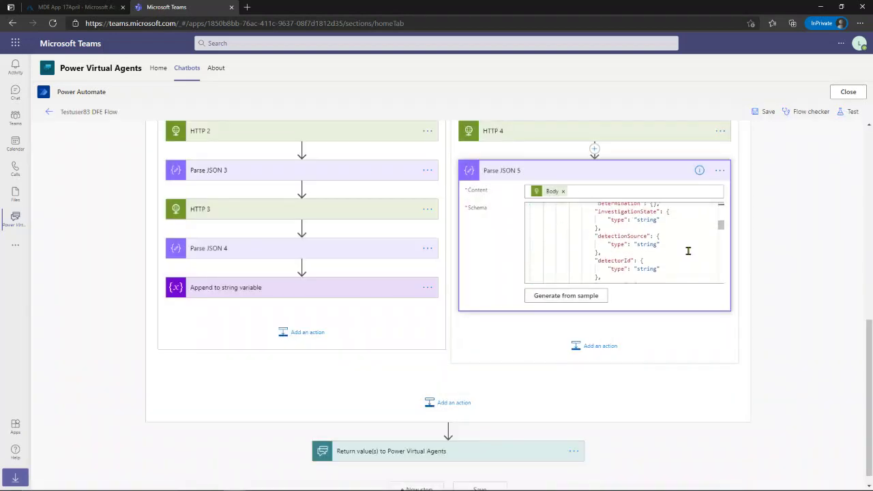
{"action": "scroll", "coordinate": [720, 229], "scroll_direction": "down", "scroll_amount": 1}
{"action": "left_click_drag", "start_coordinate": [720, 229], "coordinate": [721, 226]}
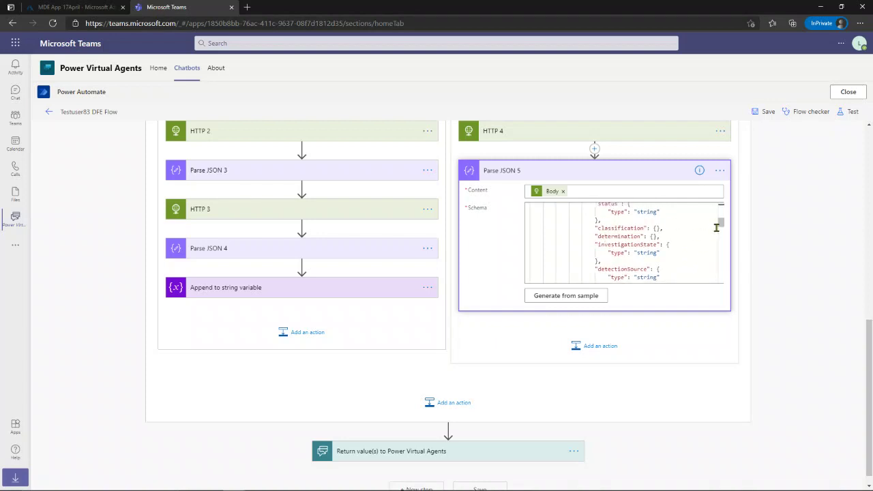
{"action": "scroll", "coordinate": [720, 228], "scroll_direction": "up", "scroll_amount": 1}
{"action": "left_click_drag", "start_coordinate": [722, 225], "coordinate": [723, 281]}
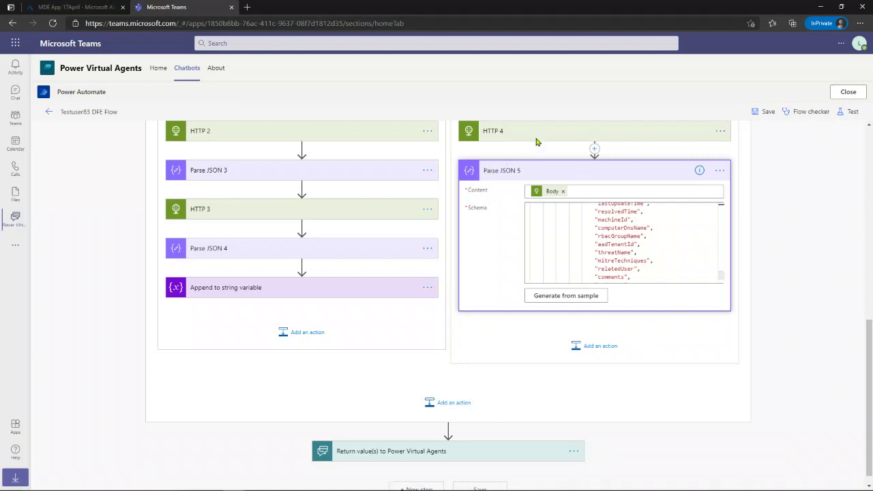
Step: Add an Apply to each loop after Parse JSON 5 in the condition's If no branch
{"action": "left_click", "coordinate": [590, 348]}
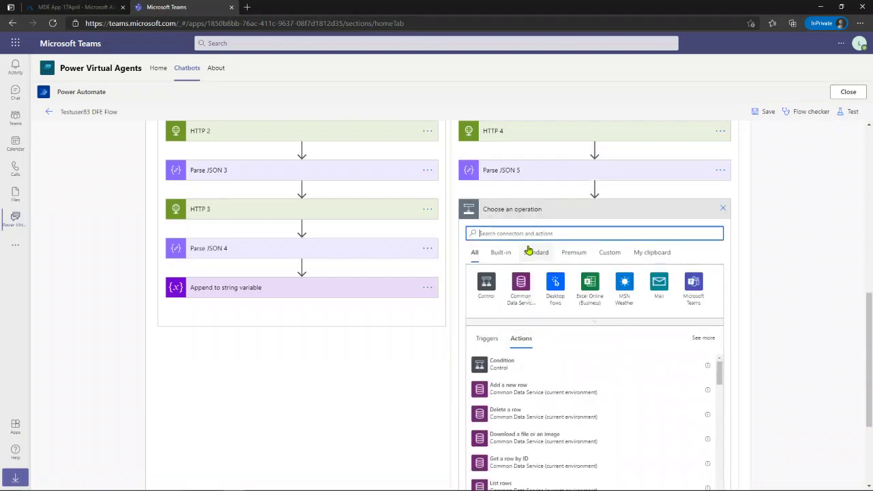
{"action": "type", "text": "apply to"}
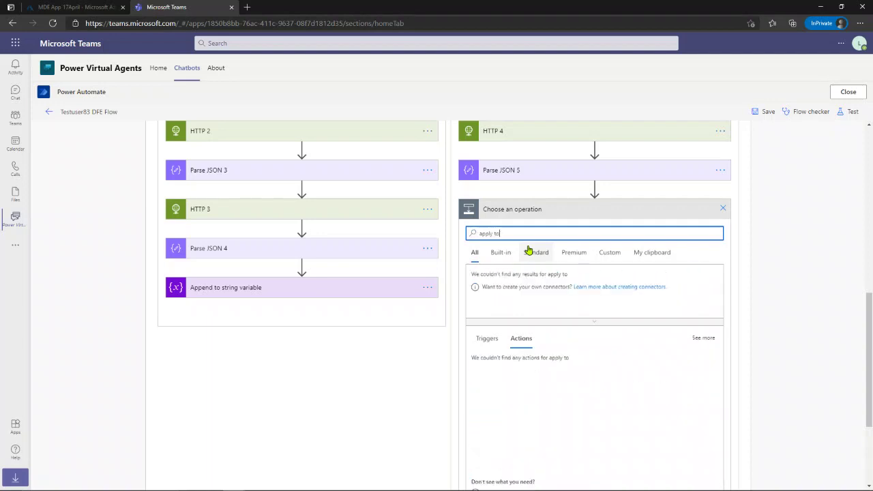
{"action": "type", "text": " each"}
{"action": "left_click", "coordinate": [524, 290]}
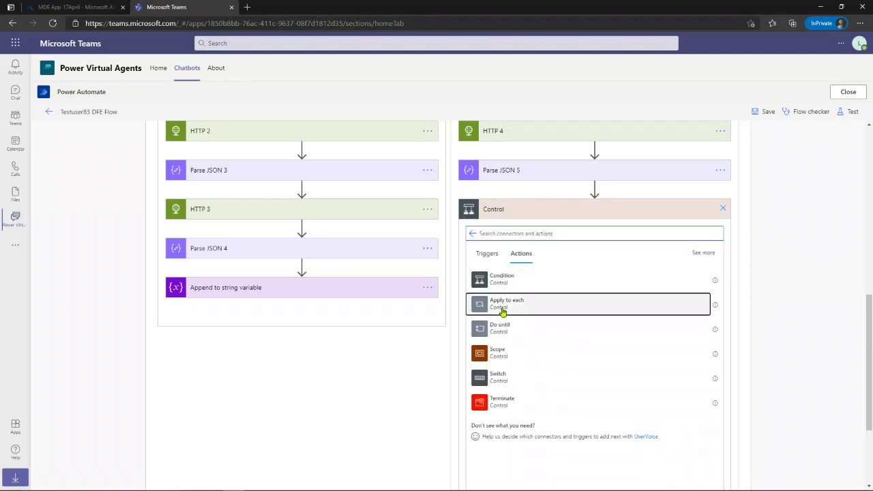
{"action": "left_click", "coordinate": [503, 304]}
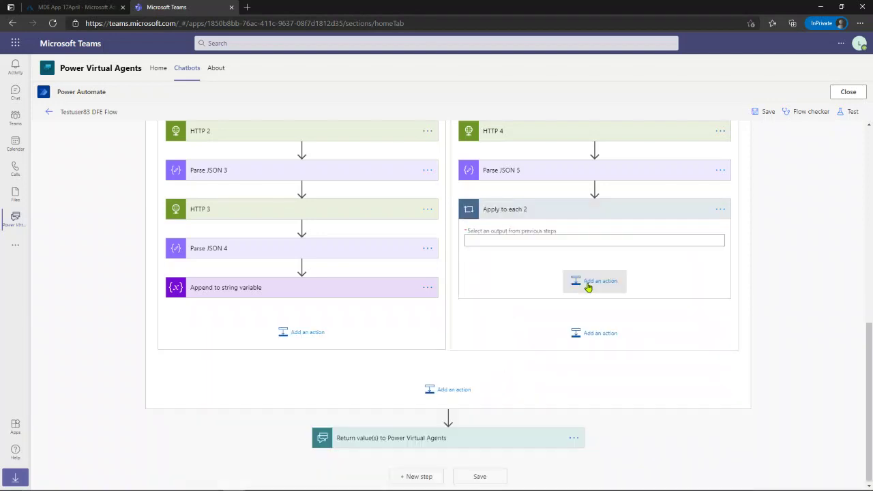
Step: Set the input of the Apply to each 2 loop to the value output of Parse JSON 5
{"action": "left_click", "coordinate": [526, 240]}
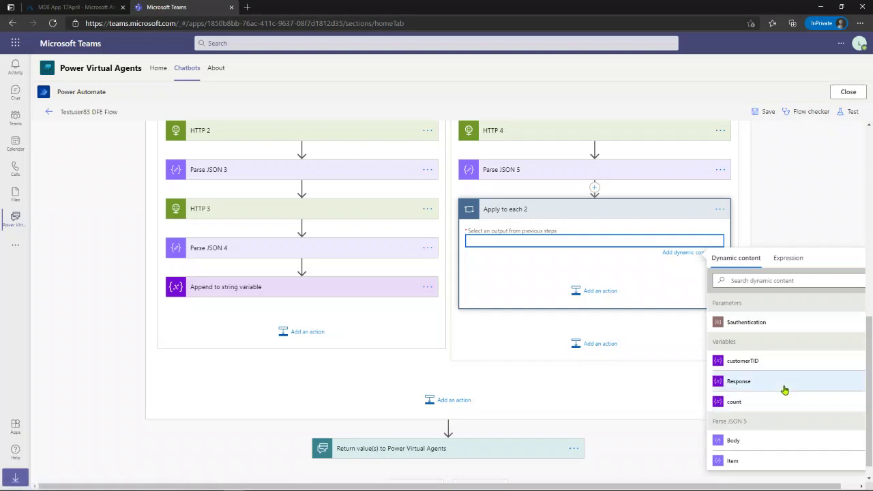
{"action": "scroll", "coordinate": [784, 390], "scroll_direction": "down", "scroll_amount": 5}
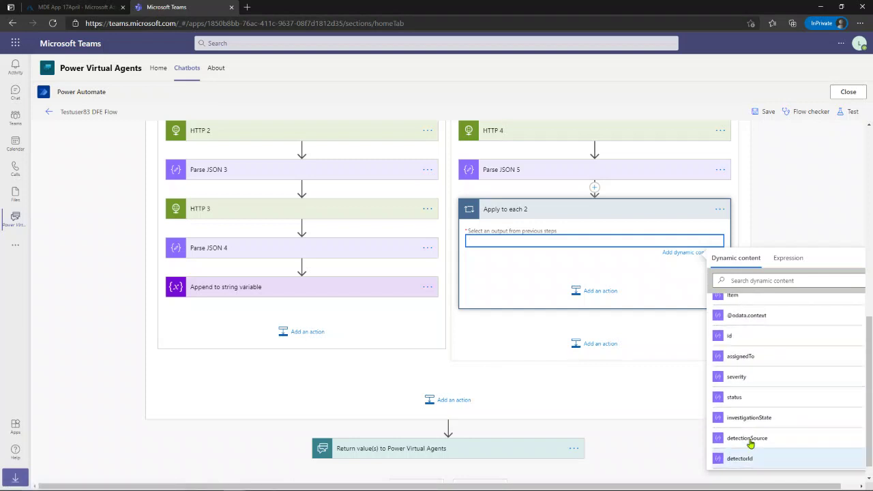
{"action": "scroll", "coordinate": [751, 442], "scroll_direction": "up", "scroll_amount": 1}
{"action": "scroll", "coordinate": [783, 381], "scroll_direction": "down", "scroll_amount": 3}
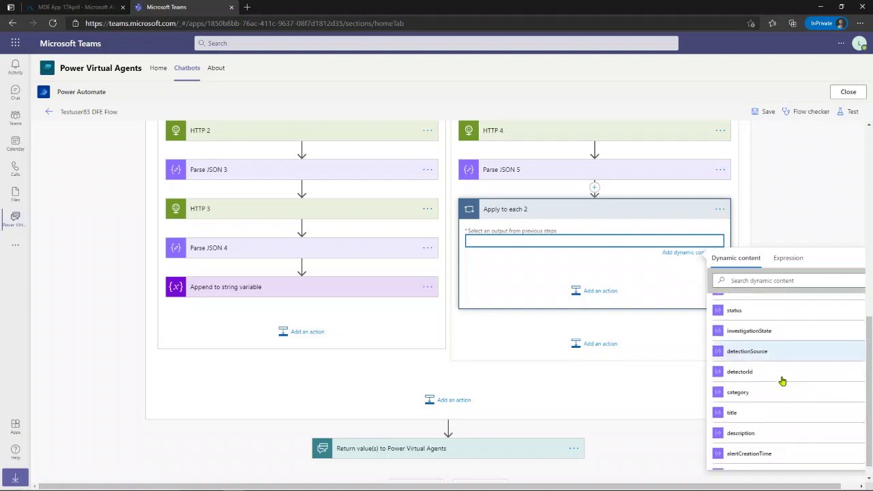
{"action": "scroll", "coordinate": [782, 380], "scroll_direction": "down", "scroll_amount": 10}
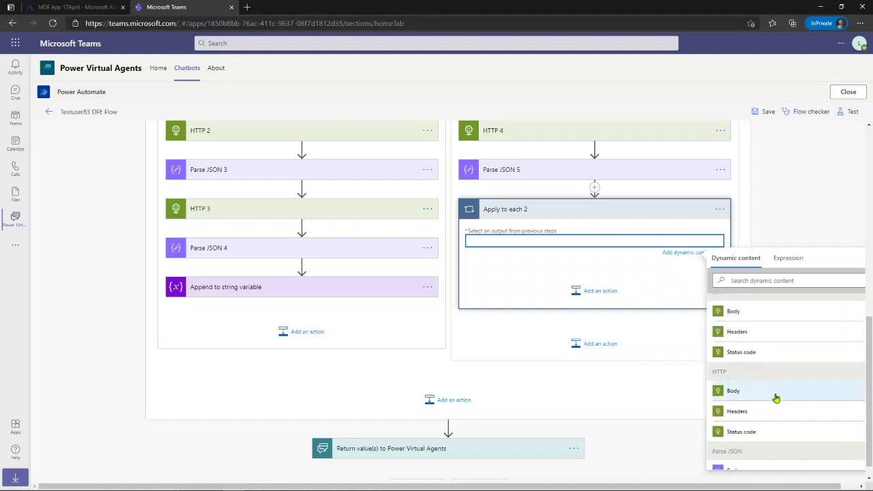
{"action": "scroll", "coordinate": [777, 398], "scroll_direction": "down", "scroll_amount": 3}
{"action": "scroll", "coordinate": [776, 398], "scroll_direction": "down", "scroll_amount": 1}
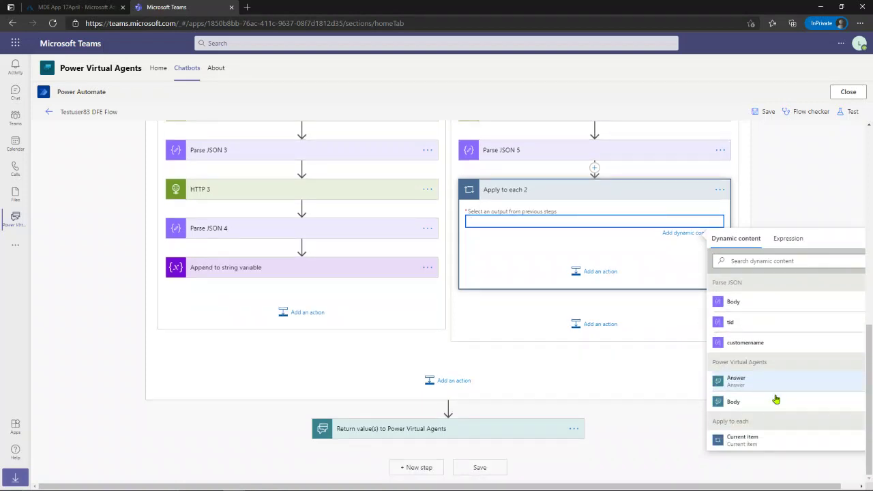
{"action": "scroll", "coordinate": [777, 399], "scroll_direction": "up", "scroll_amount": 5}
{"action": "scroll", "coordinate": [775, 398], "scroll_direction": "down", "scroll_amount": 5}
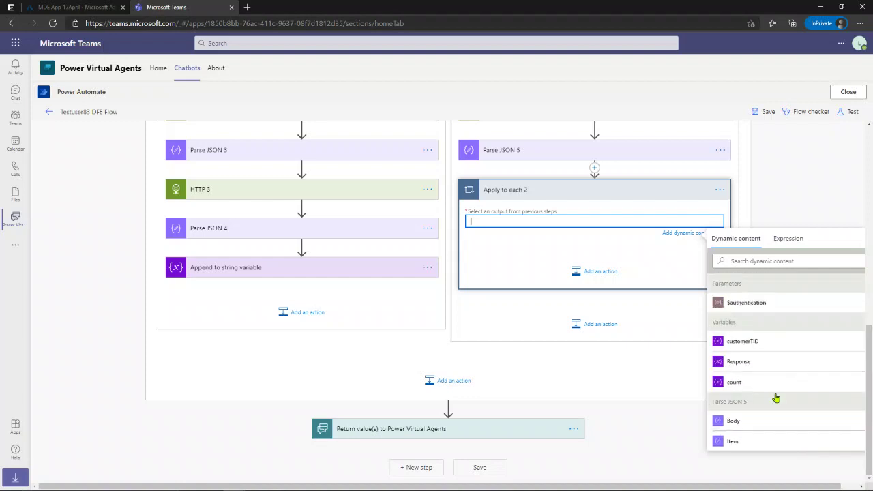
{"action": "scroll", "coordinate": [803, 267], "scroll_direction": "up", "scroll_amount": 6}
{"action": "scroll", "coordinate": [781, 378], "scroll_direction": "down", "scroll_amount": 1}
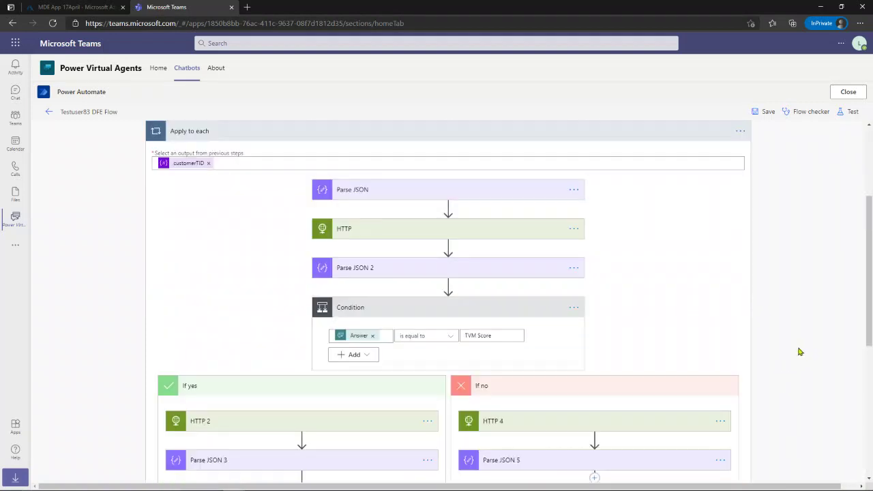
{"action": "scroll", "coordinate": [785, 351], "scroll_direction": "down", "scroll_amount": 5}
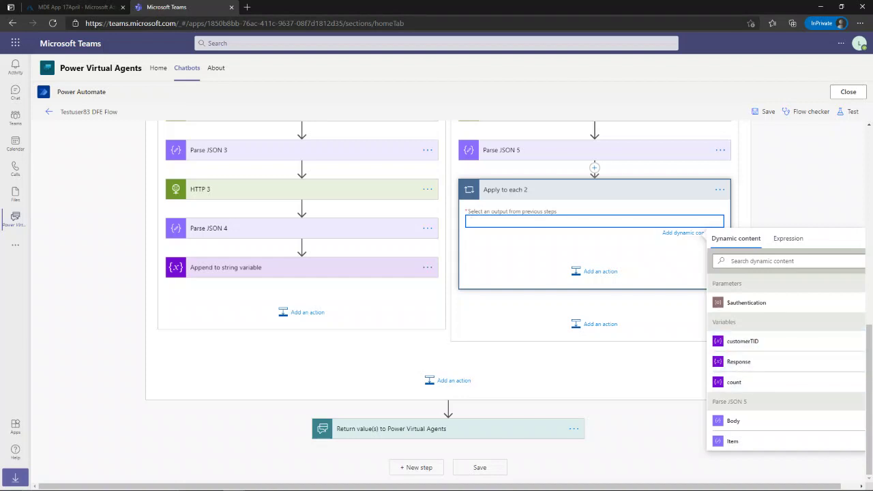
{"action": "scroll", "coordinate": [761, 391], "scroll_direction": "down", "scroll_amount": 2}
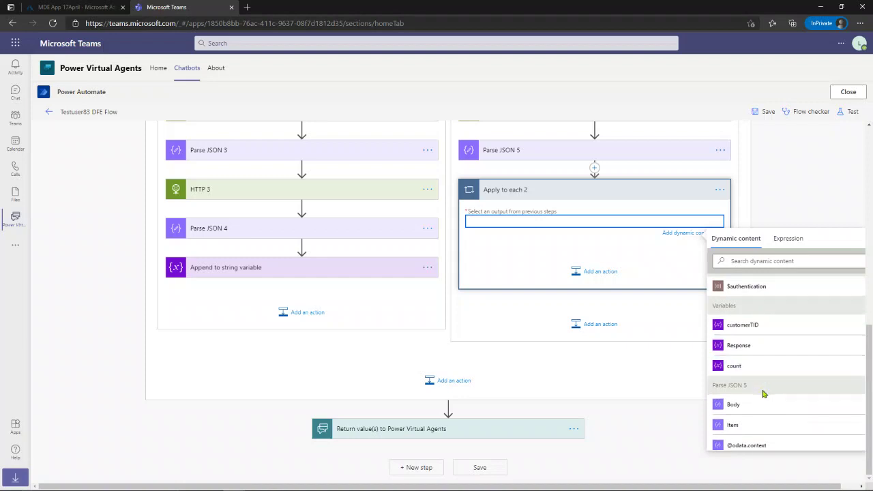
{"action": "scroll", "coordinate": [763, 394], "scroll_direction": "down", "scroll_amount": 3}
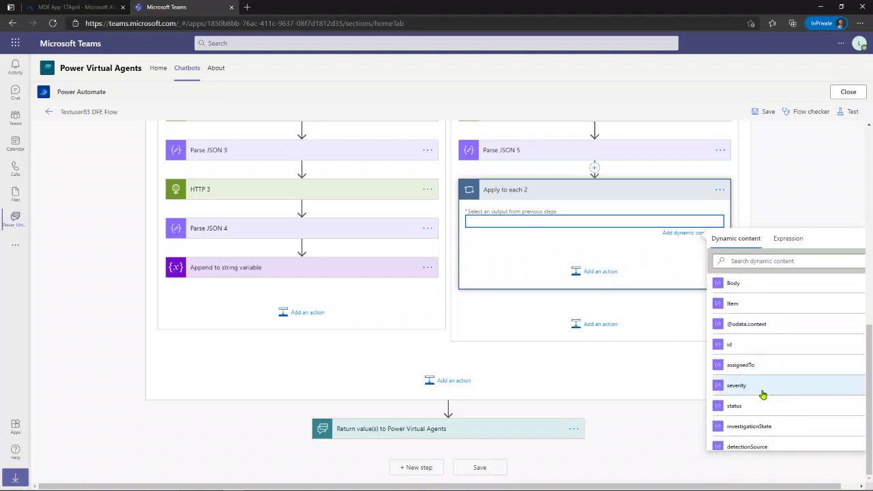
{"action": "scroll", "coordinate": [763, 393], "scroll_direction": "down", "scroll_amount": 5}
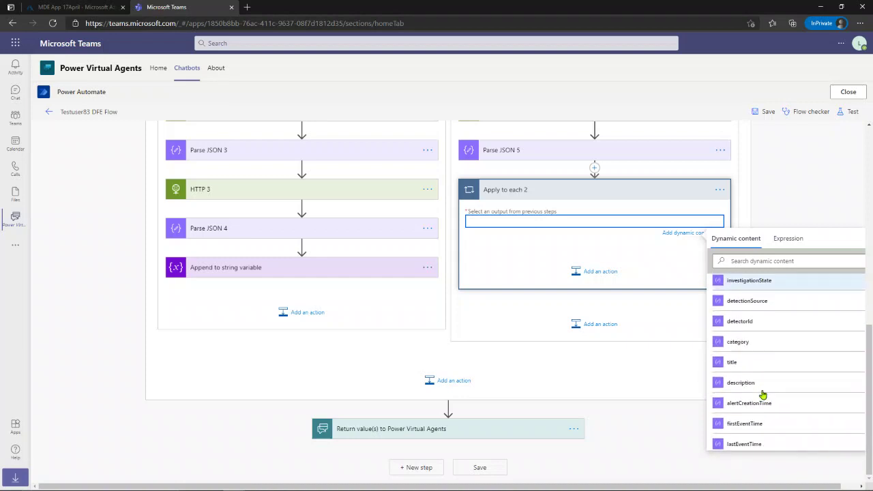
{"action": "scroll", "coordinate": [764, 393], "scroll_direction": "down", "scroll_amount": 6}
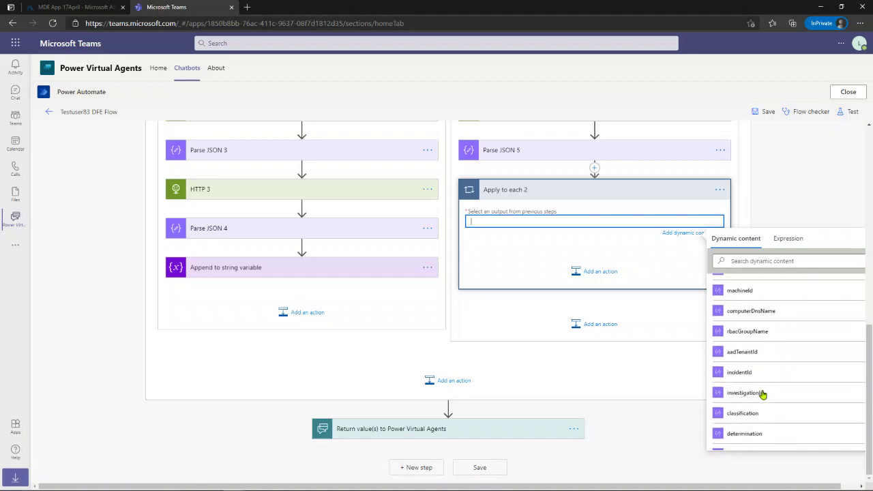
{"action": "scroll", "coordinate": [763, 394], "scroll_direction": "down", "scroll_amount": 5}
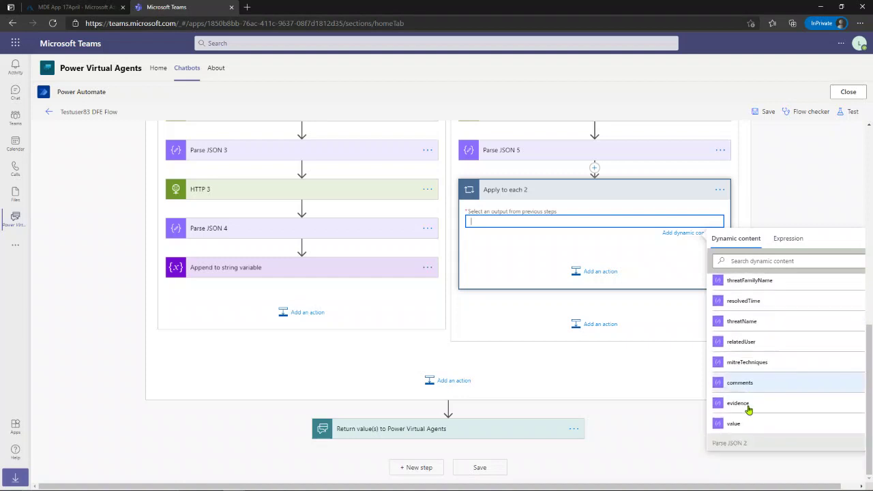
{"action": "left_click", "coordinate": [734, 390]}
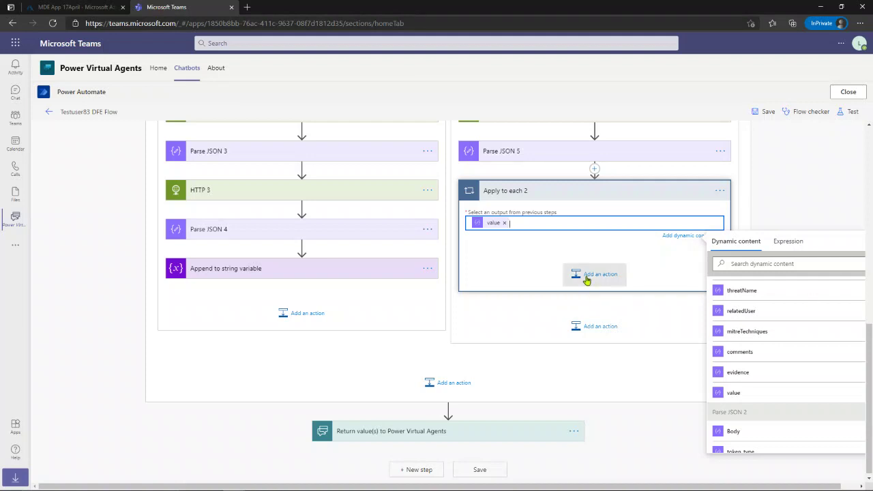
Step: Add an Increment variable action inside the Apply to each 2 loop that increases the count variable by 1
{"action": "left_click", "coordinate": [586, 278]}
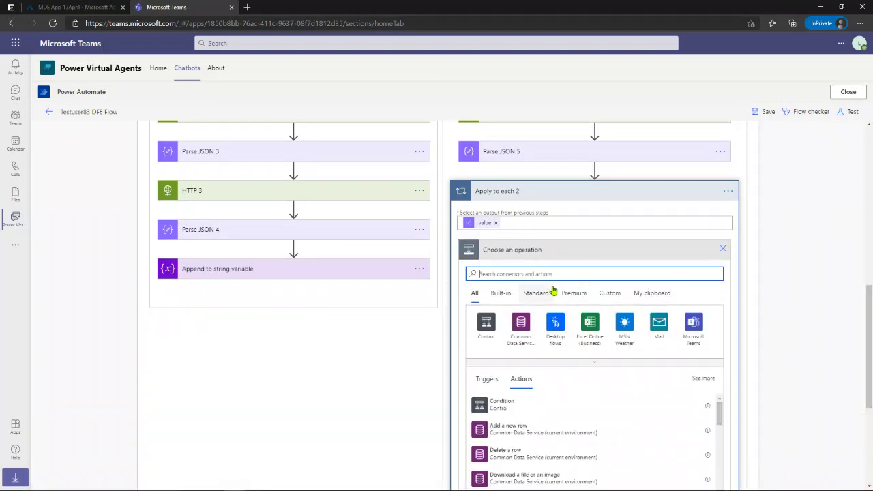
{"action": "type", "text": "increm"}
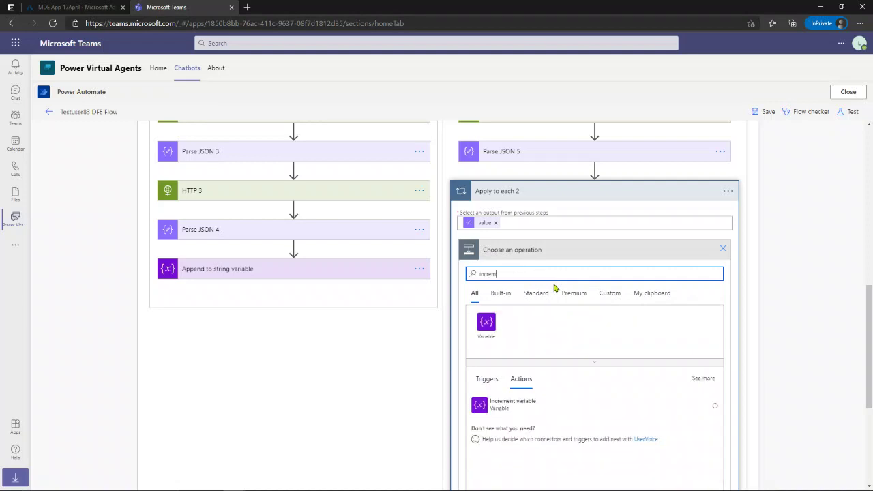
{"action": "left_click", "coordinate": [485, 404]}
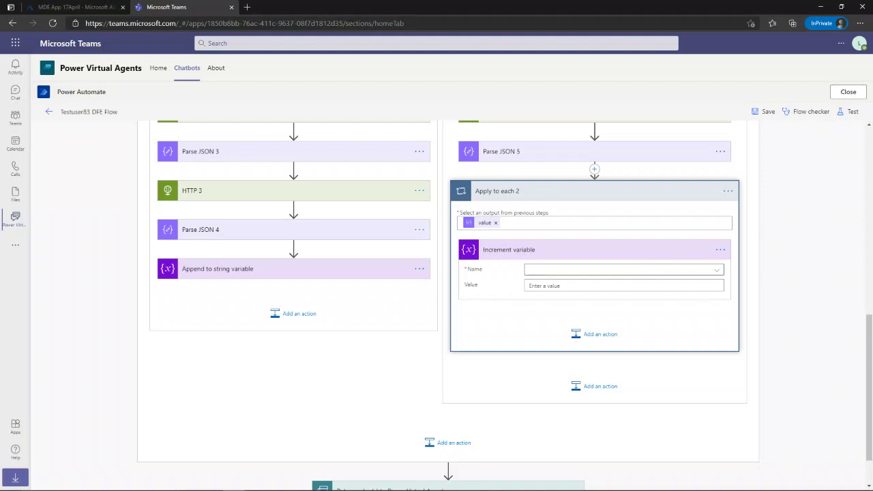
{"action": "left_click", "coordinate": [718, 270]}
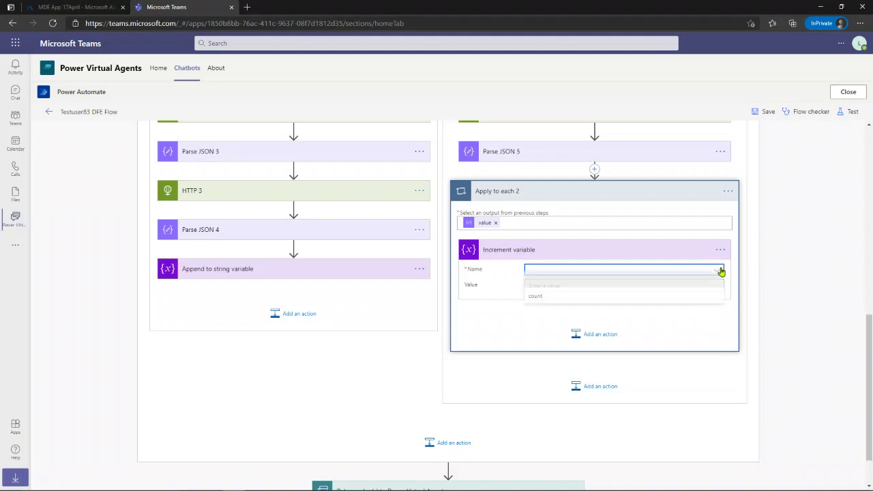
{"action": "left_click", "coordinate": [609, 307]}
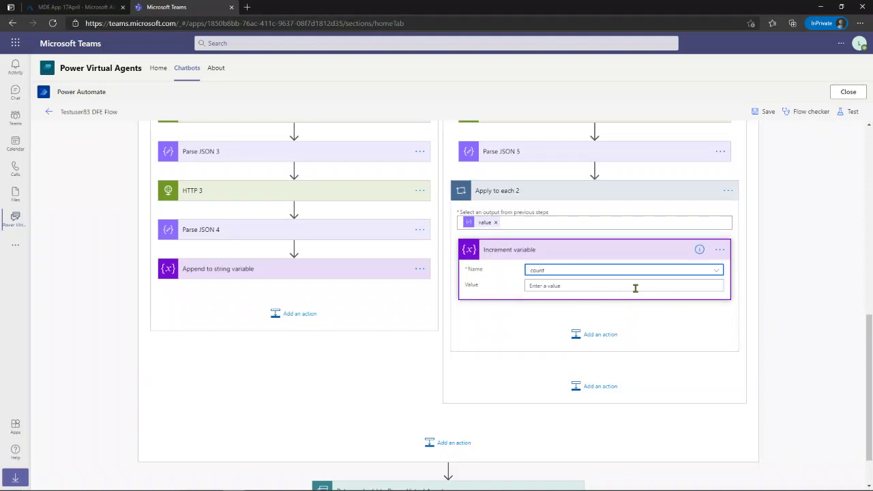
{"action": "left_click", "coordinate": [621, 287]}
{"action": "type", "text": "1"}
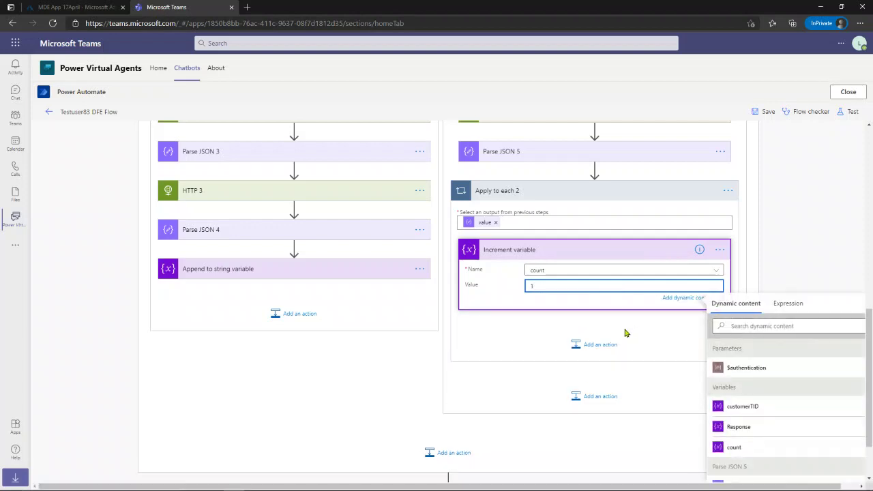
{"action": "left_click", "coordinate": [525, 336]}
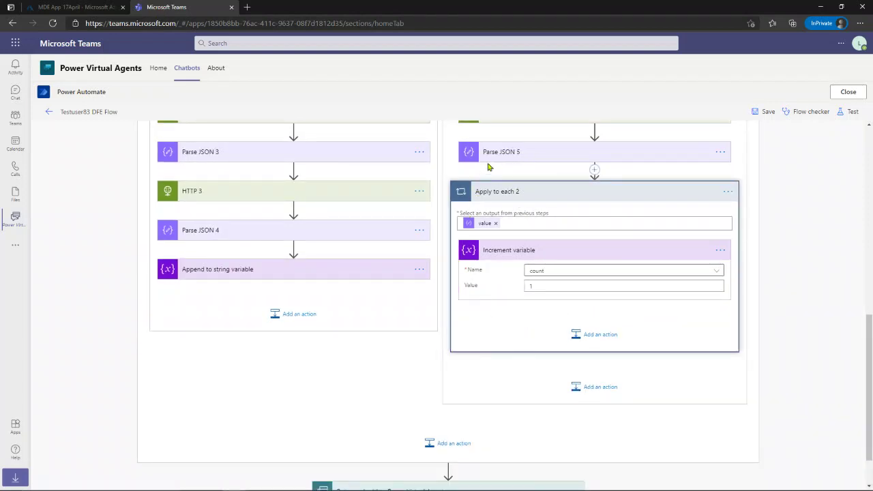
Step: Add an Append to string variable action after the Apply to each 2 loop in the If no branch
{"action": "scroll", "coordinate": [484, 179], "scroll_direction": "up", "scroll_amount": 2}
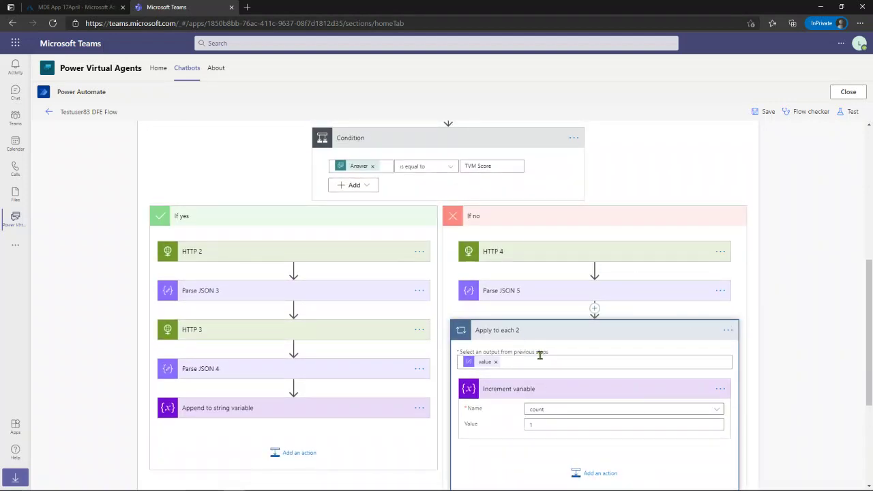
{"action": "scroll", "coordinate": [542, 353], "scroll_direction": "down", "scroll_amount": 2}
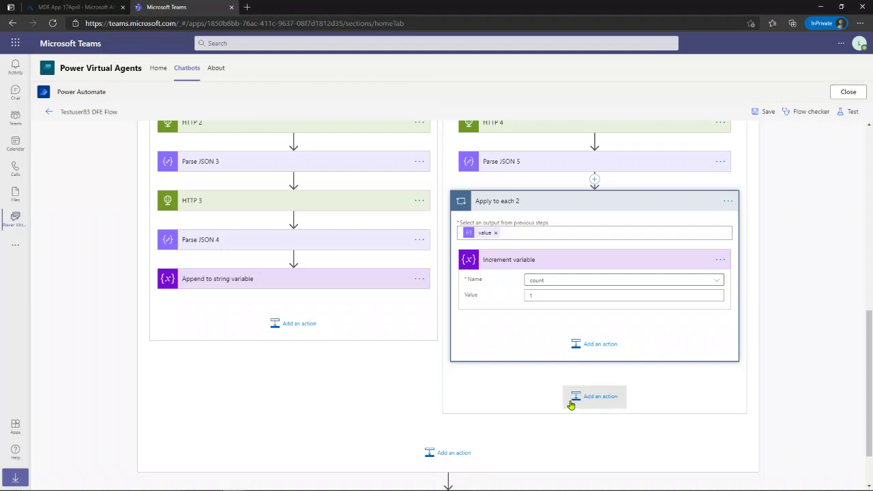
{"action": "scroll", "coordinate": [516, 413], "scroll_direction": "down", "scroll_amount": 2}
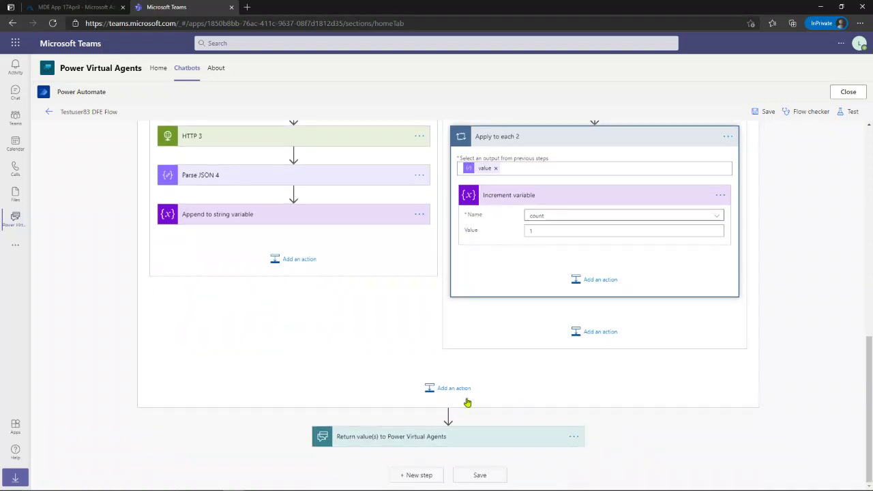
{"action": "left_click", "coordinate": [585, 334]}
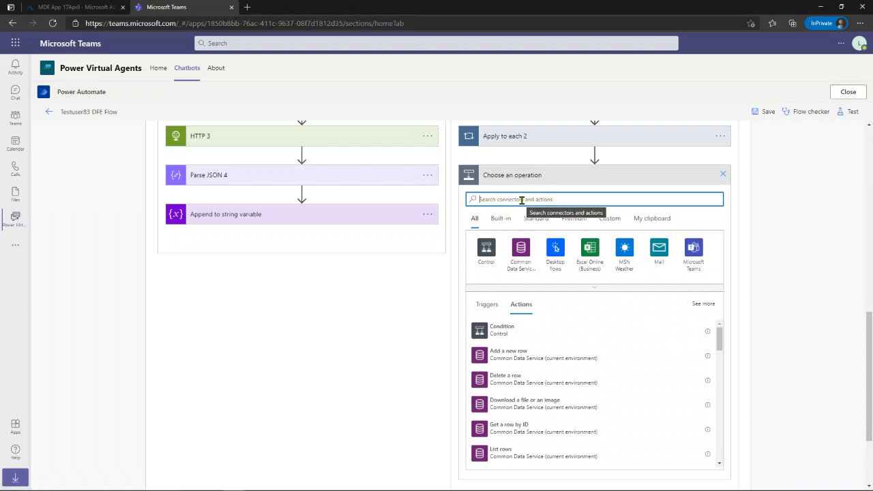
{"action": "type", "text": "appen"}
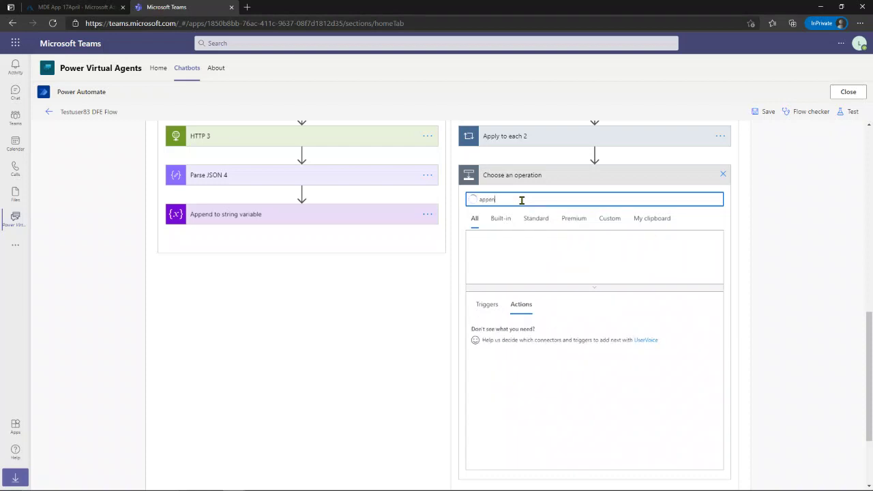
{"action": "type", "text": "d oto"}
{"action": "key", "text": "BackSpace"}
{"action": "key", "text": "BackSpace"}
{"action": "key", "text": "BackSpace"}
{"action": "type", "text": "to s"}
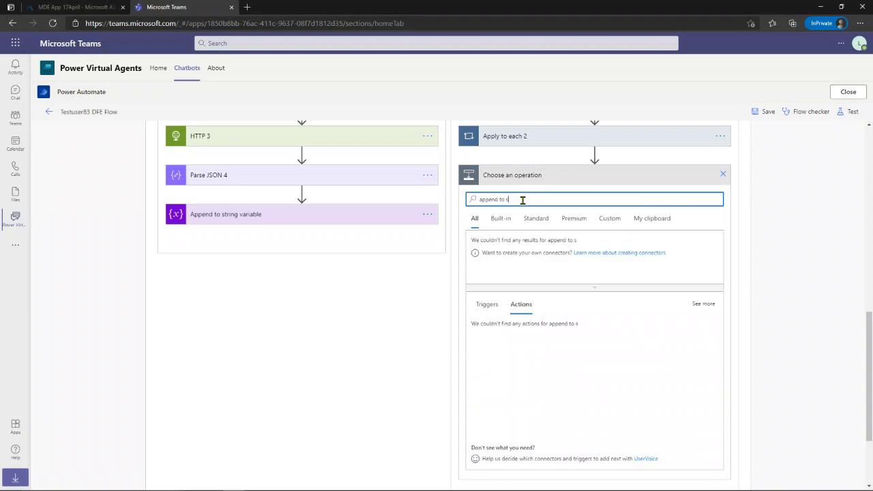
{"action": "type", "text": "t"}
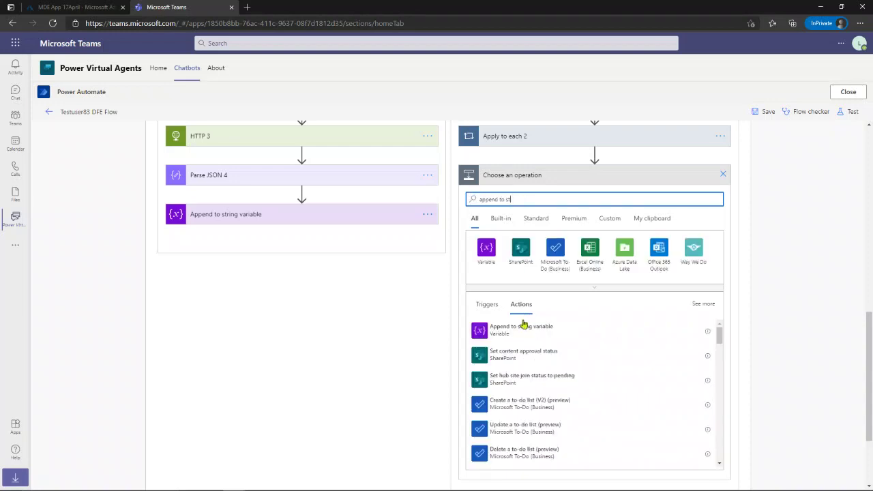
{"action": "left_click", "coordinate": [518, 330]}
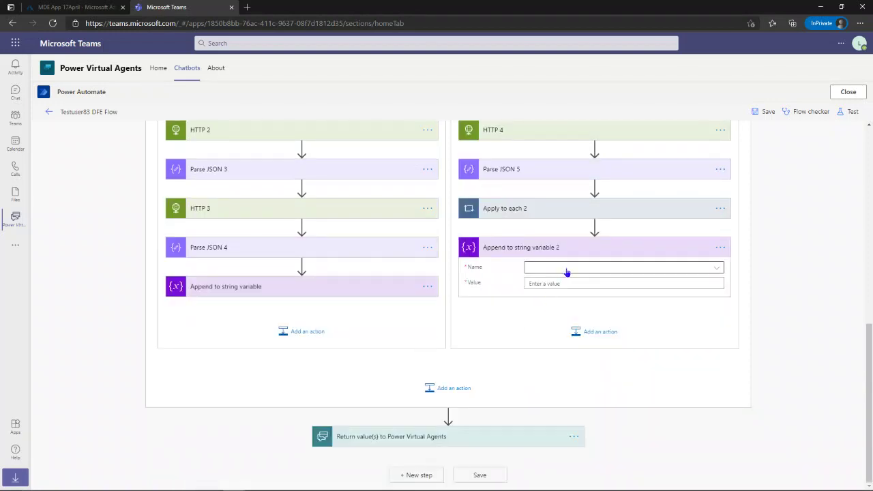
Step: Set Append to string variable 2 to append to the Response variable, starting its value with Parse JSON's customername output
{"action": "left_click", "coordinate": [563, 273]}
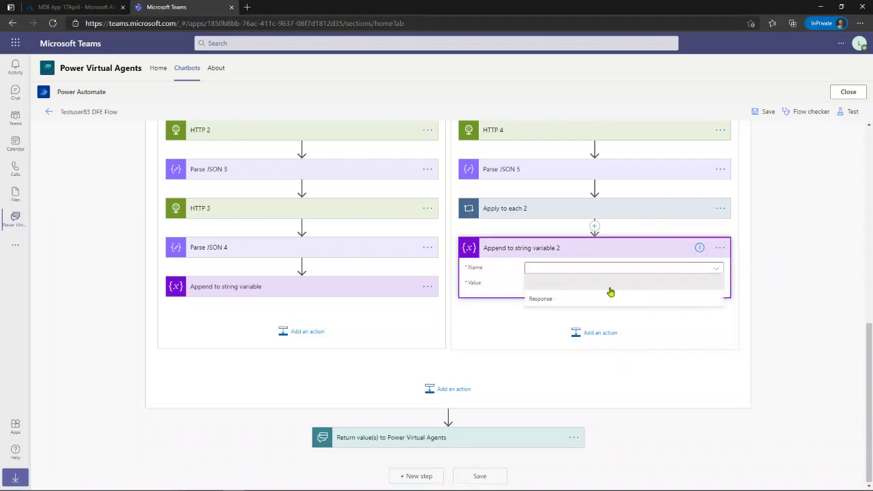
{"action": "left_click", "coordinate": [570, 298]}
{"action": "left_click", "coordinate": [573, 284]}
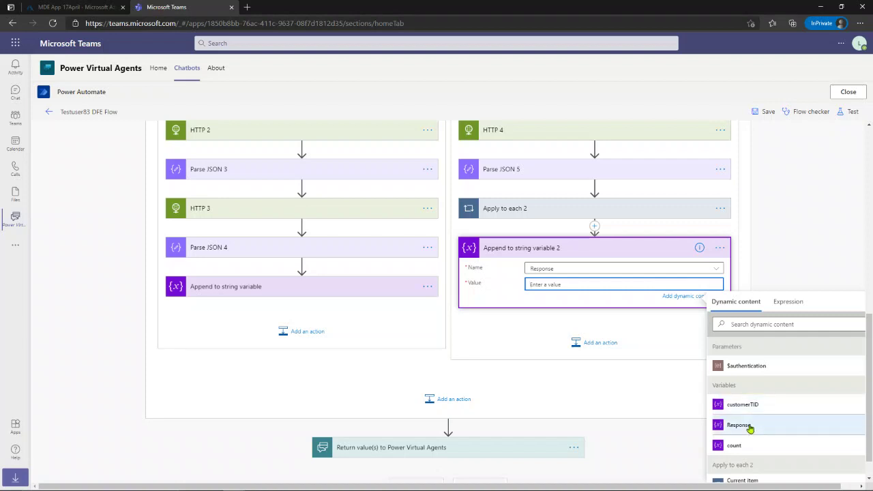
{"action": "scroll", "coordinate": [752, 426], "scroll_direction": "down", "scroll_amount": 5}
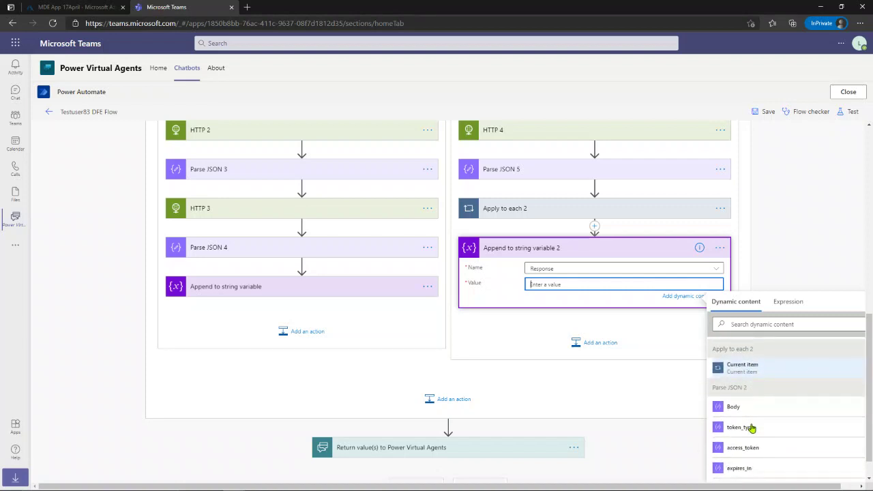
{"action": "scroll", "coordinate": [775, 405], "scroll_direction": "down", "scroll_amount": 2}
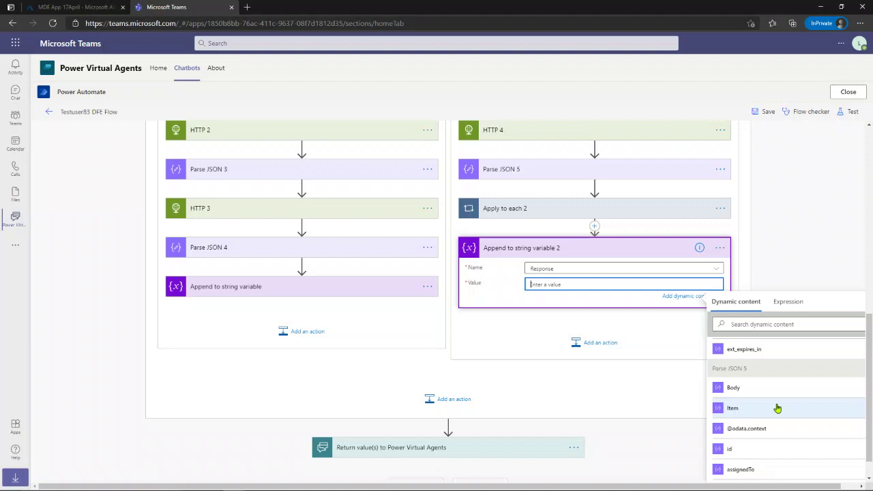
{"action": "scroll", "coordinate": [778, 407], "scroll_direction": "down", "scroll_amount": 5}
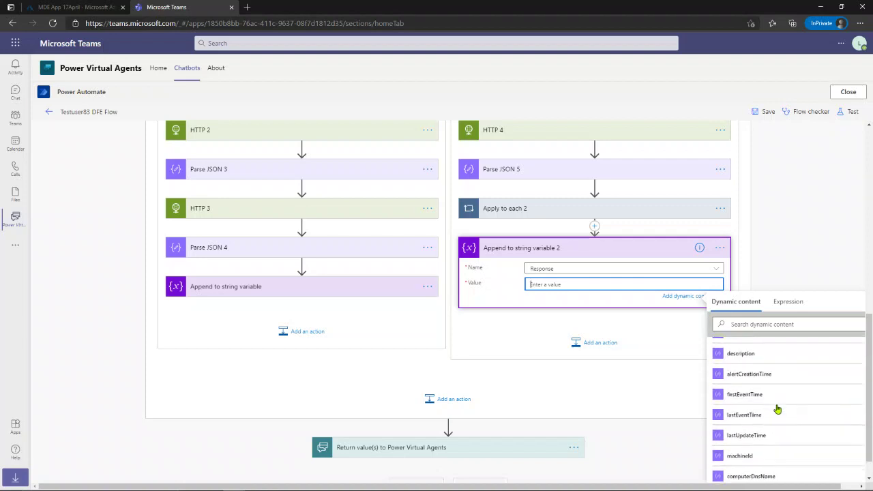
{"action": "scroll", "coordinate": [778, 408], "scroll_direction": "down", "scroll_amount": 6}
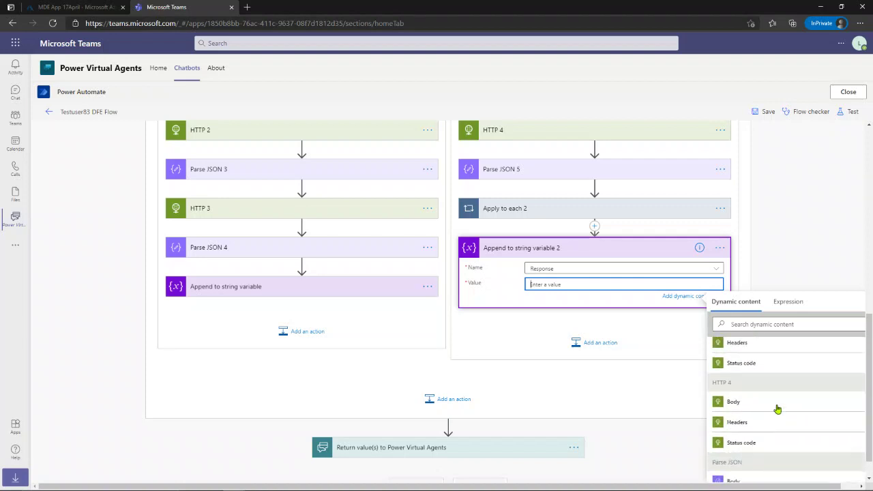
{"action": "scroll", "coordinate": [778, 408], "scroll_direction": "down", "scroll_amount": 3}
{"action": "left_click", "coordinate": [746, 407]}
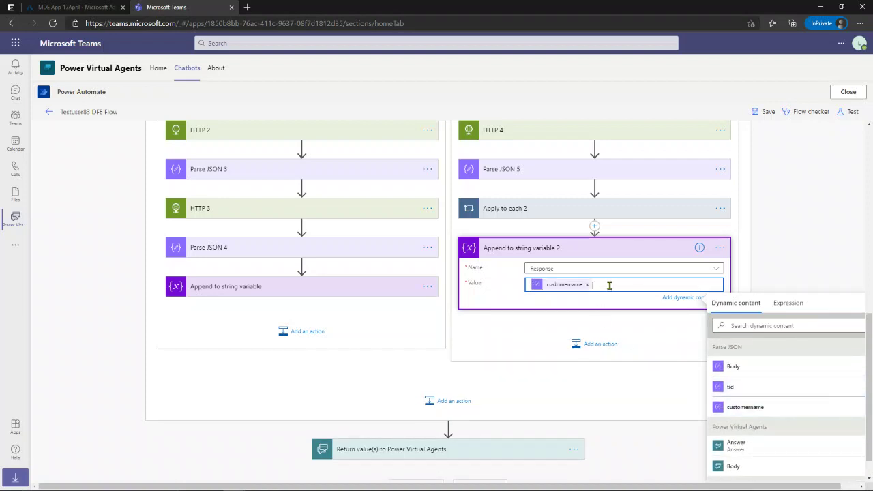
Step: Extend the appended value after customername with the text ": High Severity Alerts=" followed by the count variable
{"action": "type", "text": ": High Severity Alerts="}
{"action": "scroll", "coordinate": [803, 425], "scroll_direction": "down", "scroll_amount": 1}
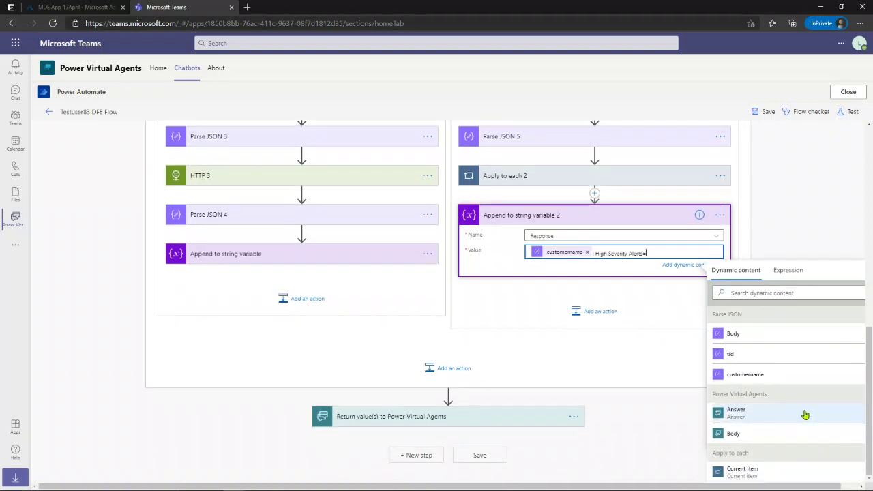
{"action": "left_click_drag", "start_coordinate": [867, 409], "coordinate": [865, 373]}
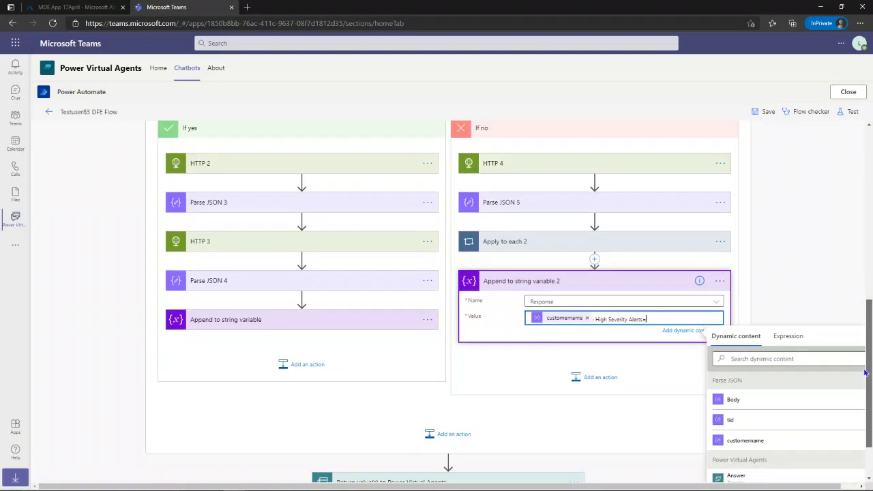
{"action": "scroll", "coordinate": [750, 430], "scroll_direction": "down", "scroll_amount": 5}
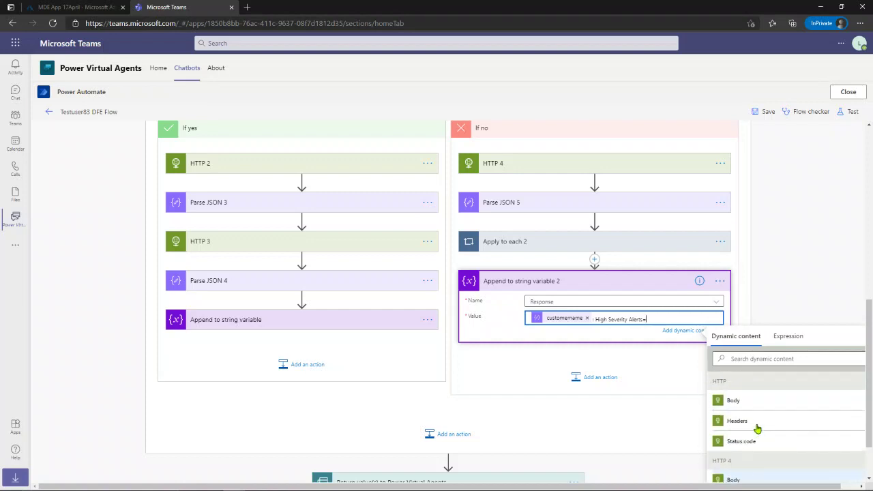
{"action": "scroll", "coordinate": [757, 428], "scroll_direction": "down", "scroll_amount": 10}
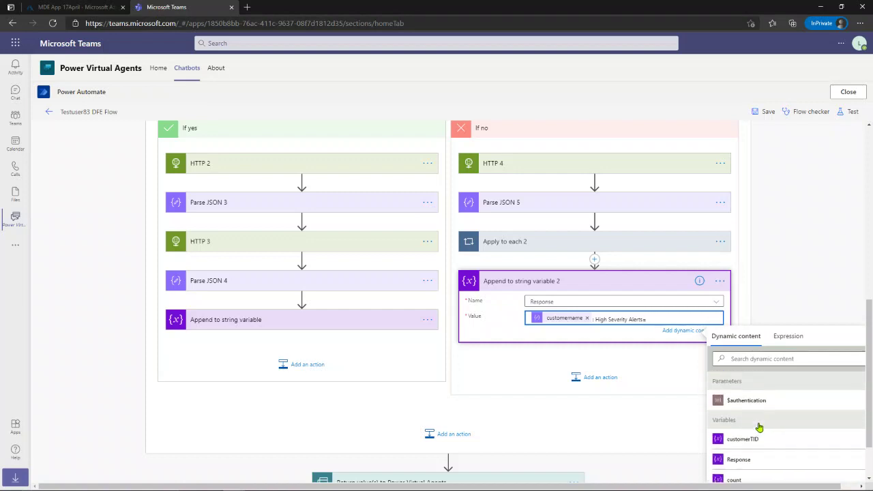
{"action": "scroll", "coordinate": [753, 435], "scroll_direction": "down", "scroll_amount": 1}
{"action": "left_click", "coordinate": [732, 418]}
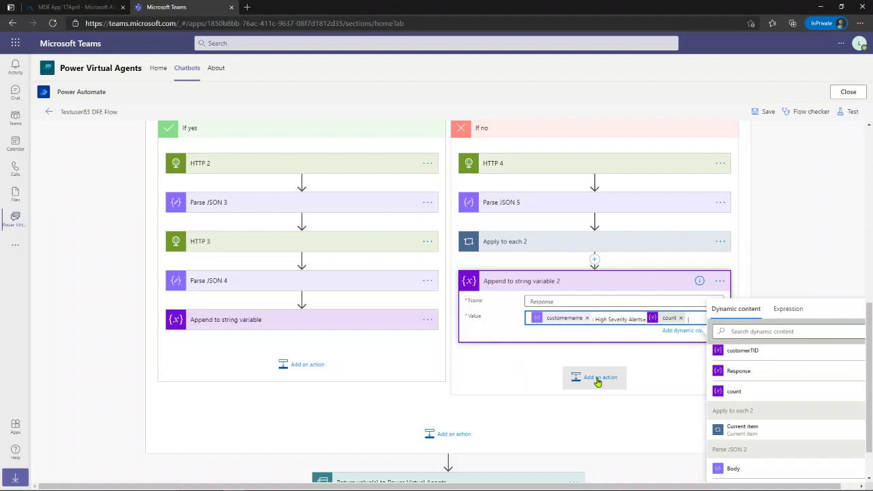
Step: Add a Set variable action after Append to string variable 2 in the If no branch
{"action": "left_click", "coordinate": [597, 381]}
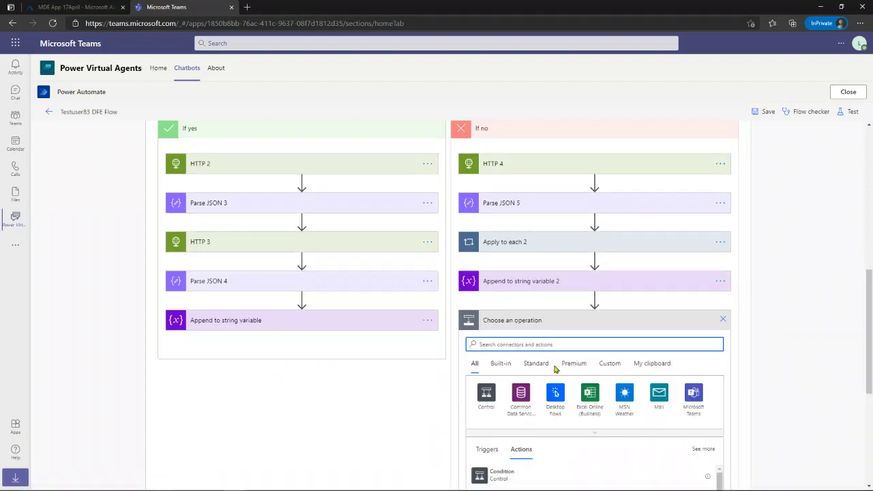
{"action": "type", "text": "s"}
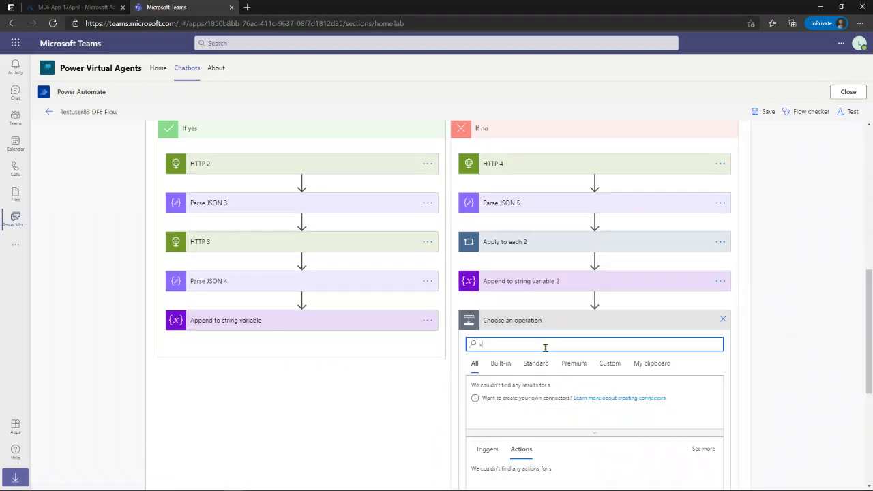
{"action": "type", "text": "et varia"}
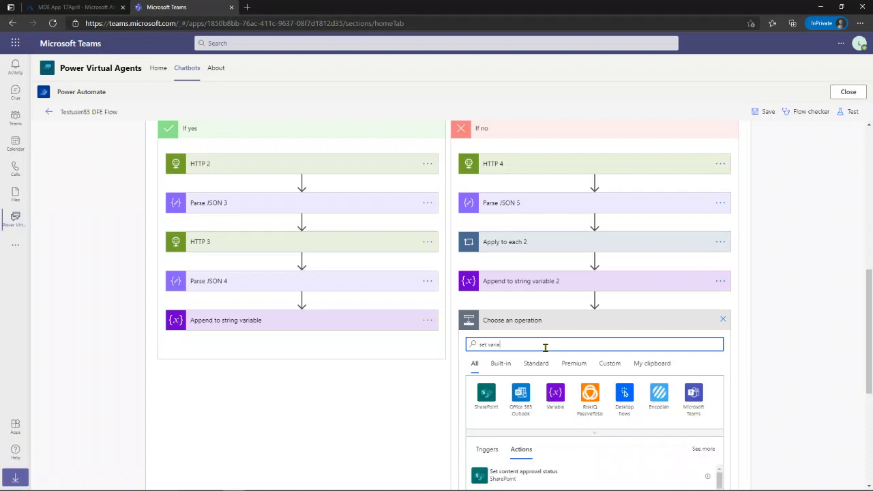
{"action": "left_click", "coordinate": [554, 399]}
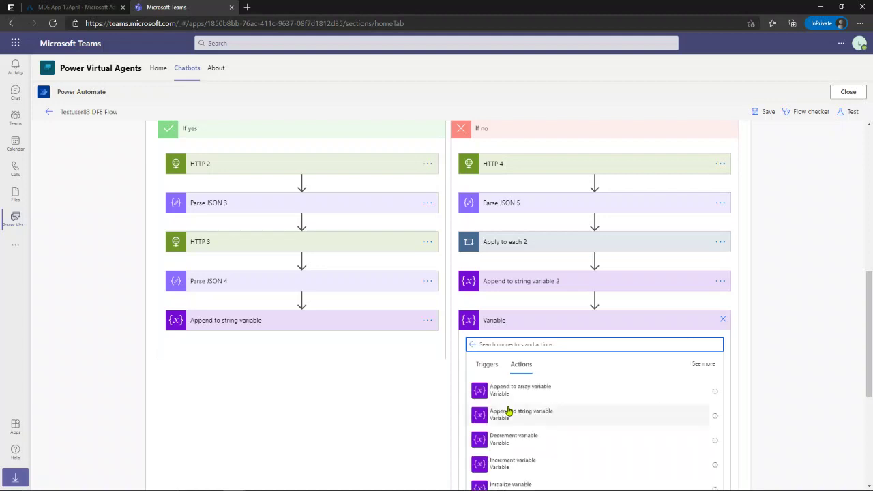
{"action": "scroll", "coordinate": [508, 438], "scroll_direction": "down", "scroll_amount": 2}
{"action": "left_click", "coordinate": [504, 389]}
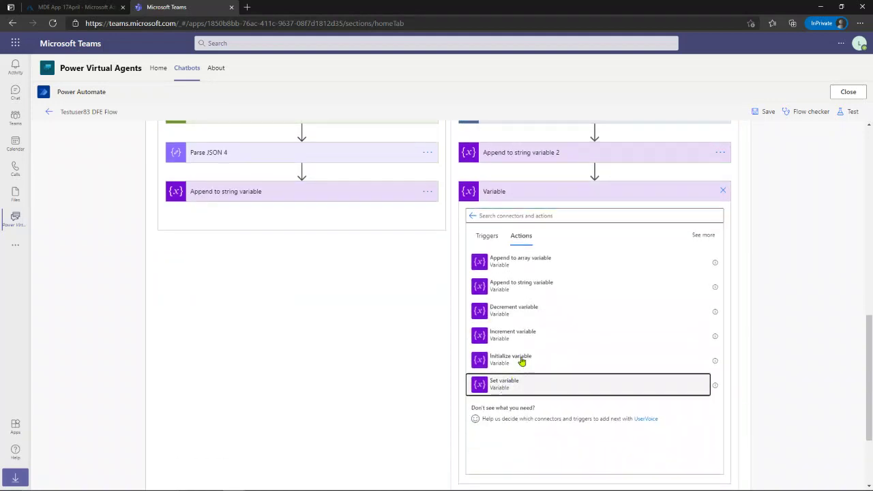
Step: Configure the Set variable action to reset the count variable to 0
{"action": "left_click", "coordinate": [716, 268]}
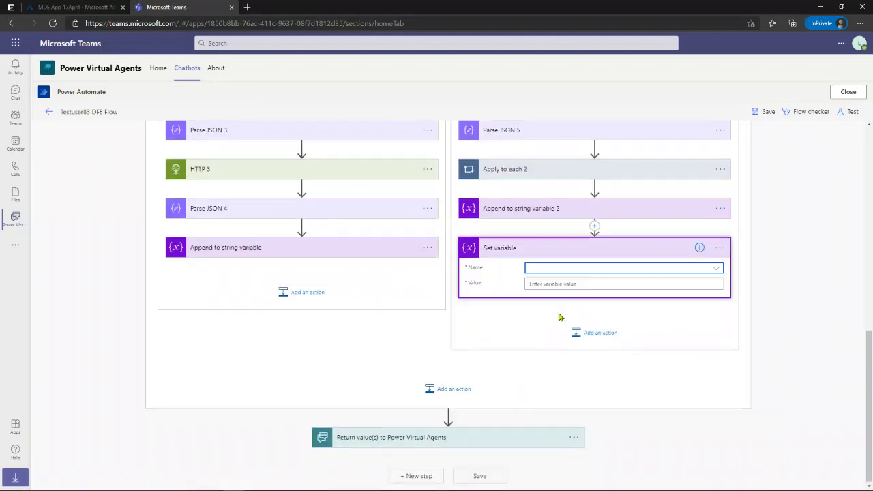
{"action": "left_click", "coordinate": [718, 270]}
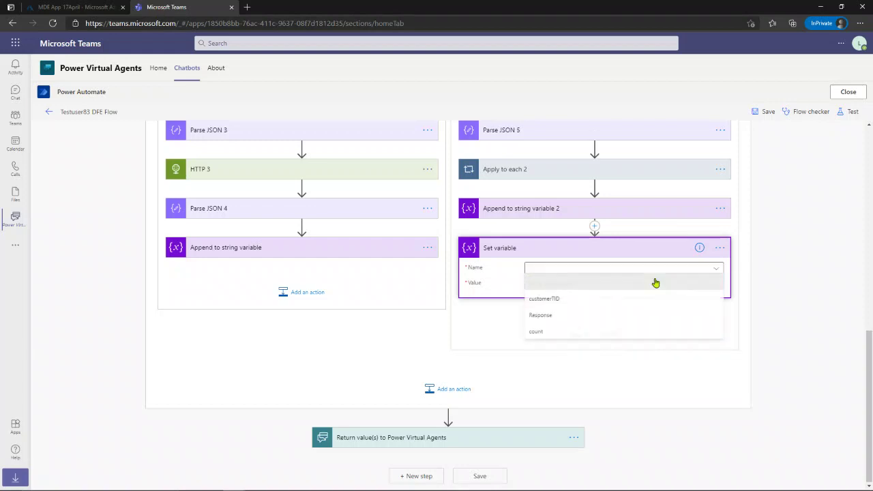
{"action": "left_click", "coordinate": [548, 332]}
{"action": "left_click", "coordinate": [570, 286]}
{"action": "type", "text": "0"}
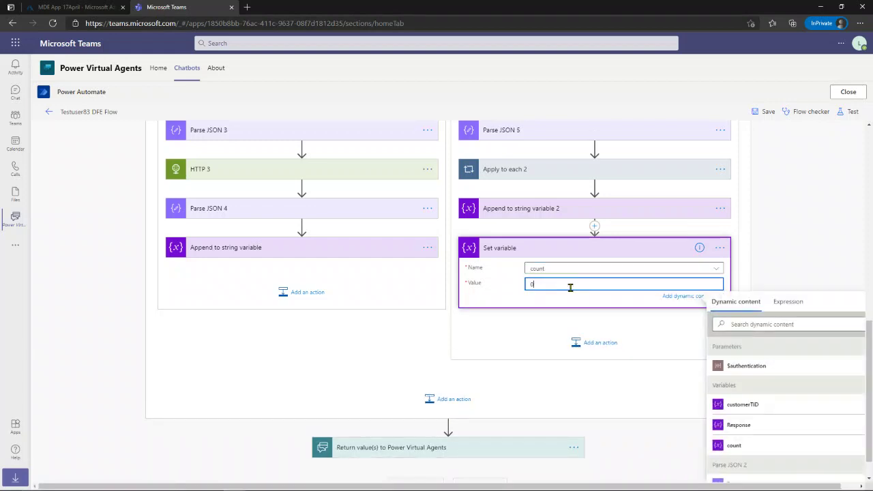
{"action": "left_click", "coordinate": [503, 352]}
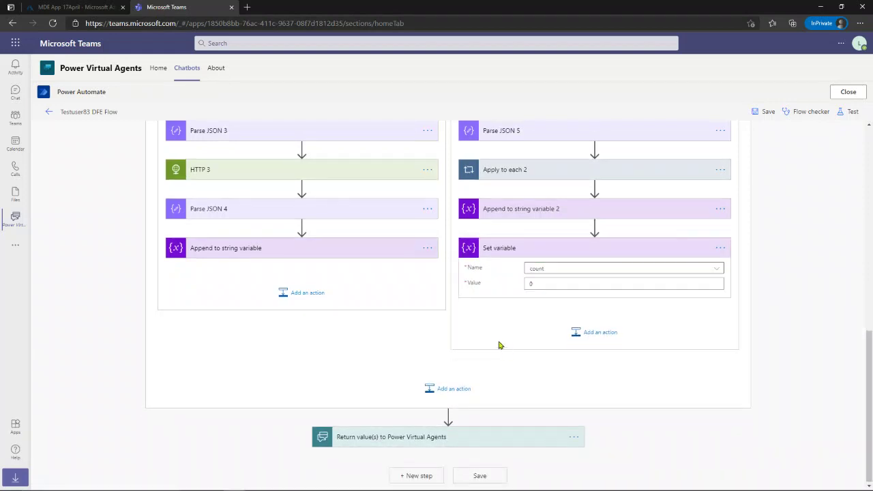
Step: Review the If no branch's loop, append and reset actions, along with the outer Apply to each loop over customerTID
{"action": "scroll", "coordinate": [499, 345], "scroll_direction": "up", "scroll_amount": 2}
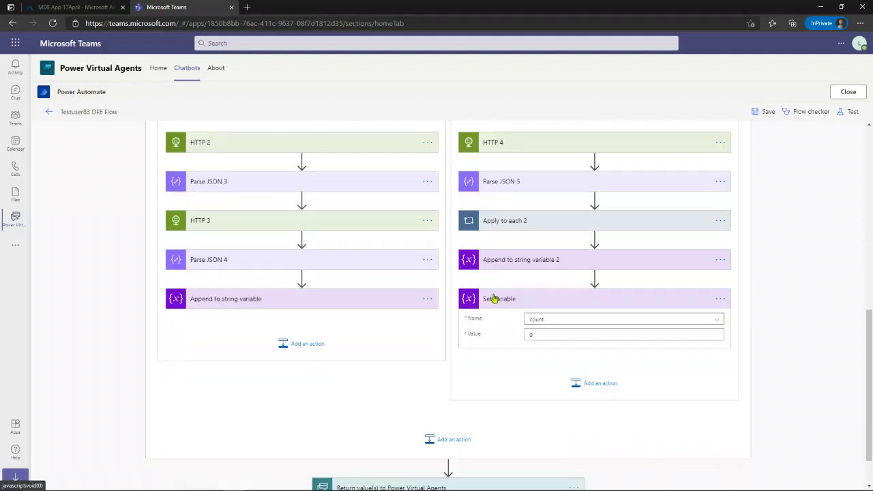
{"action": "scroll", "coordinate": [493, 306], "scroll_direction": "down", "scroll_amount": 1}
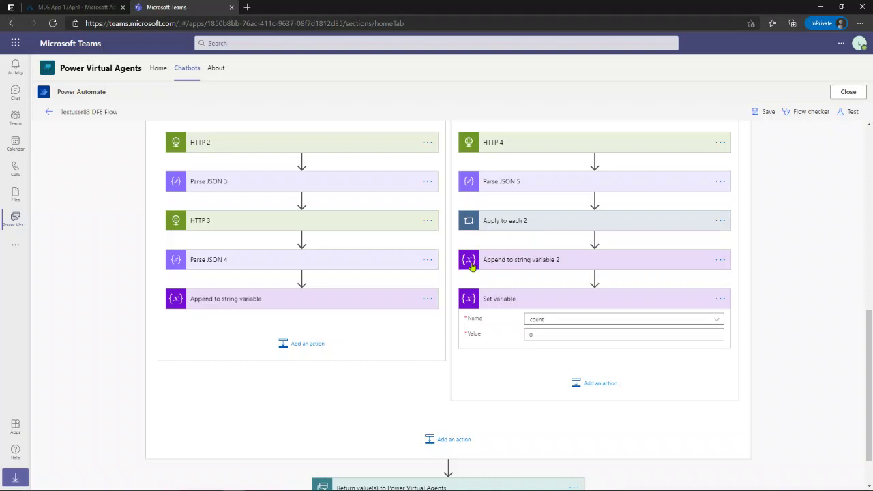
{"action": "left_click", "coordinate": [549, 228]}
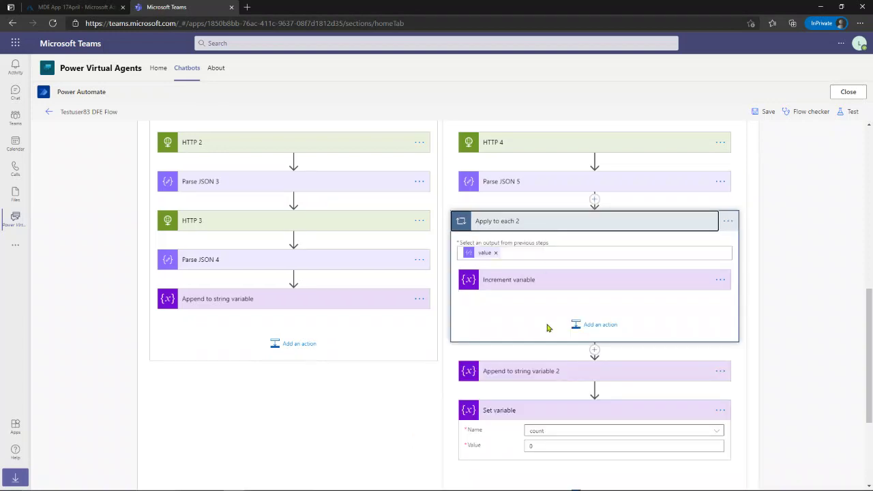
{"action": "scroll", "coordinate": [506, 287], "scroll_direction": "down", "scroll_amount": 2}
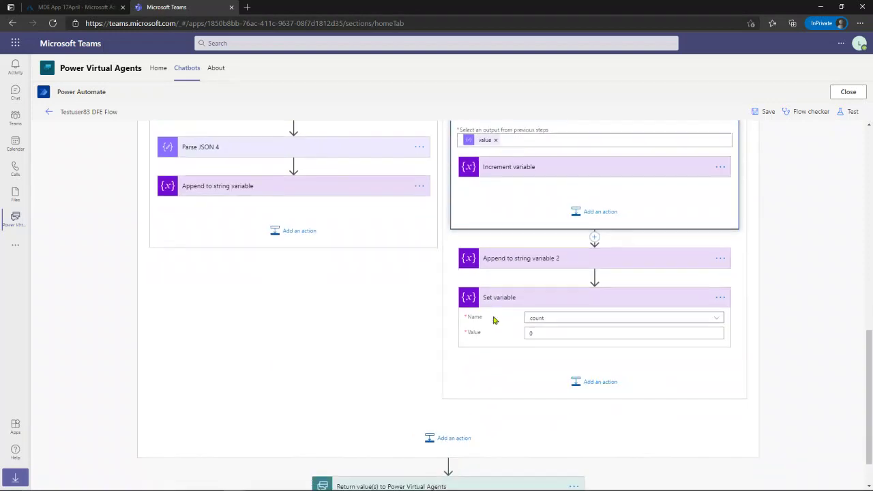
{"action": "left_click", "coordinate": [518, 266]}
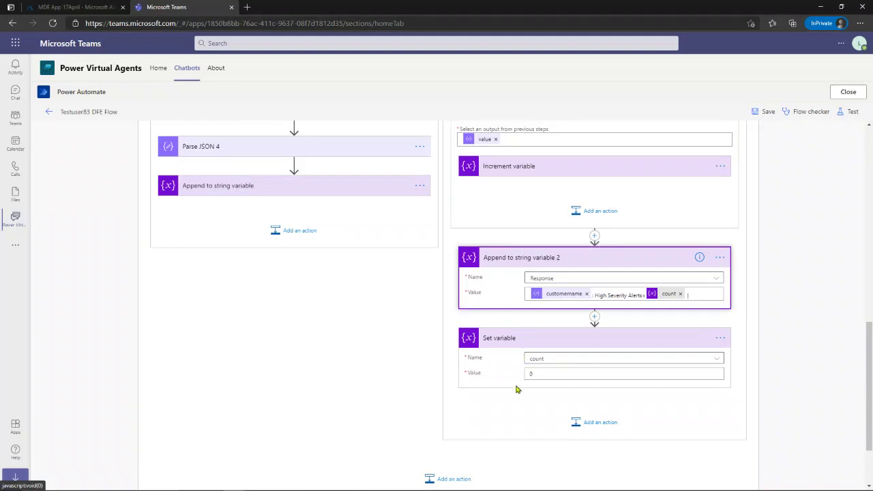
{"action": "scroll", "coordinate": [475, 382], "scroll_direction": "up", "scroll_amount": 2}
{"action": "scroll", "coordinate": [473, 204], "scroll_direction": "up", "scroll_amount": 1}
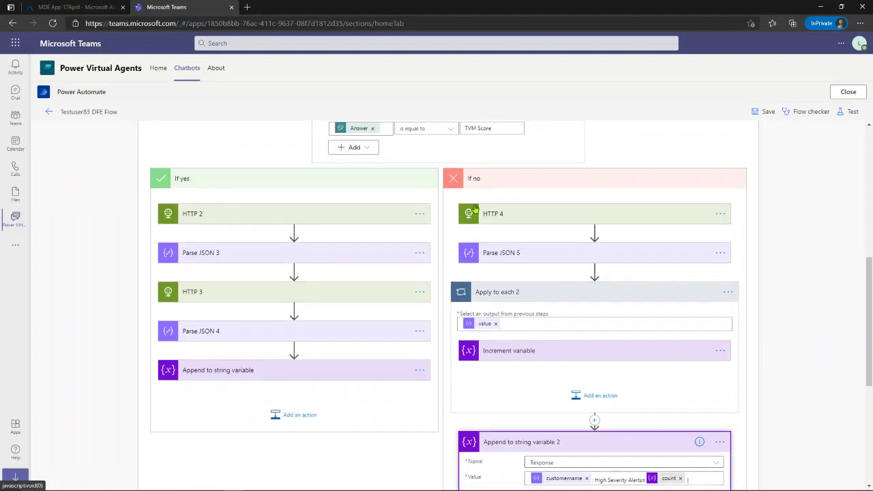
{"action": "scroll", "coordinate": [410, 253], "scroll_direction": "up", "scroll_amount": 2}
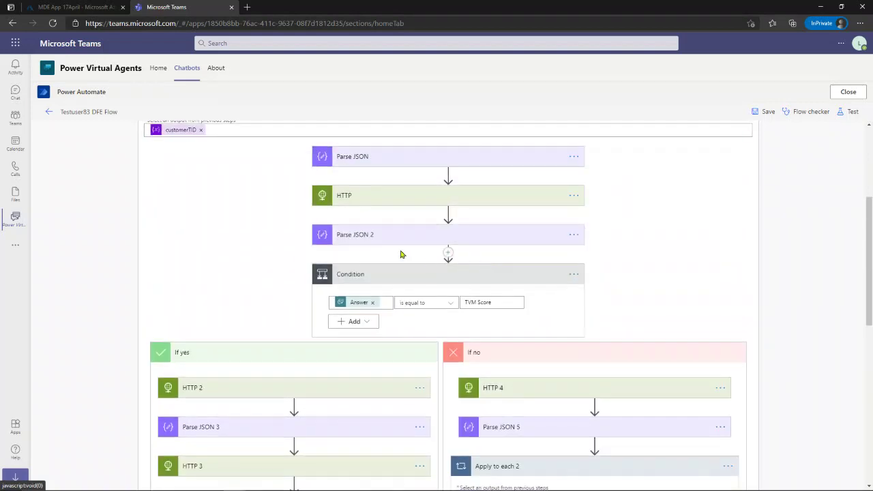
{"action": "scroll", "coordinate": [402, 232], "scroll_direction": "up", "scroll_amount": 1}
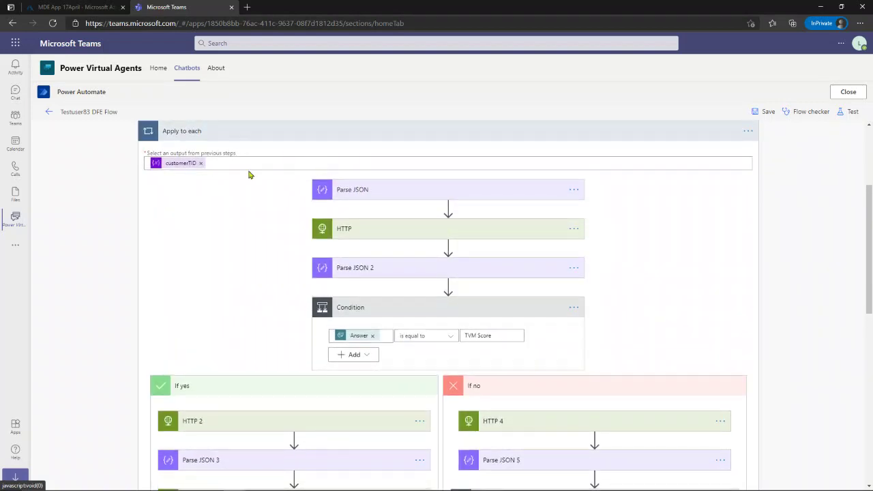
{"action": "scroll", "coordinate": [521, 272], "scroll_direction": "down", "scroll_amount": 8}
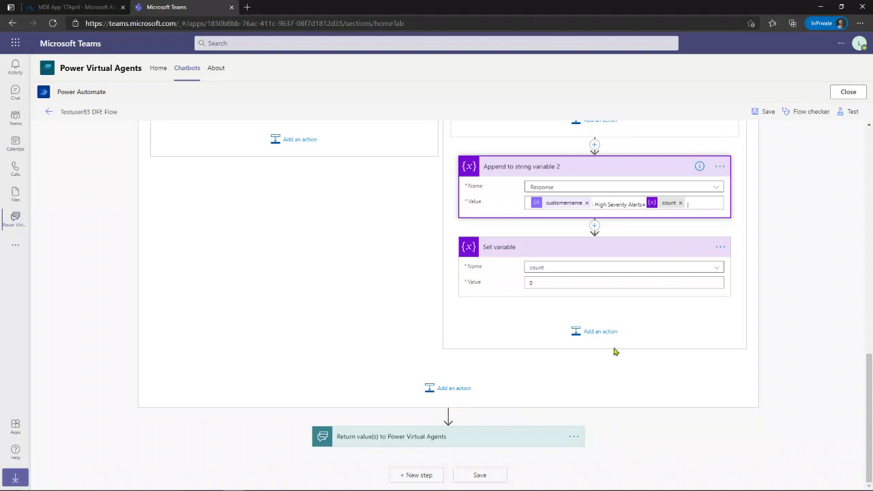
Step: Save the flow and close the flow editor to return to the Defender for Endpoint topic
{"action": "left_click", "coordinate": [765, 113]}
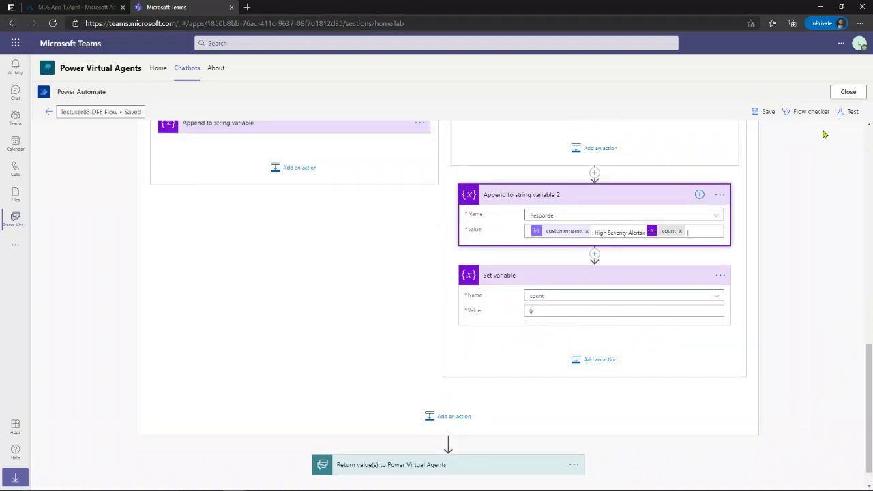
{"action": "left_click", "coordinate": [848, 93]}
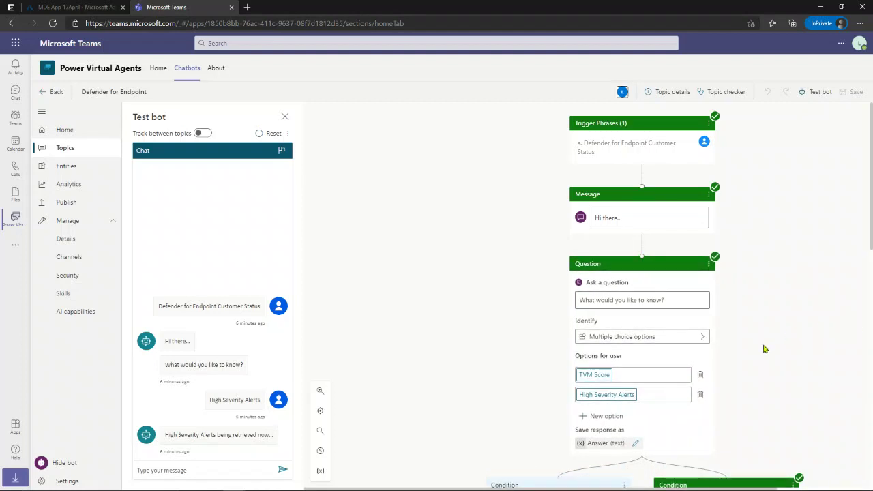
{"action": "scroll", "coordinate": [742, 367], "scroll_direction": "down", "scroll_amount": 3}
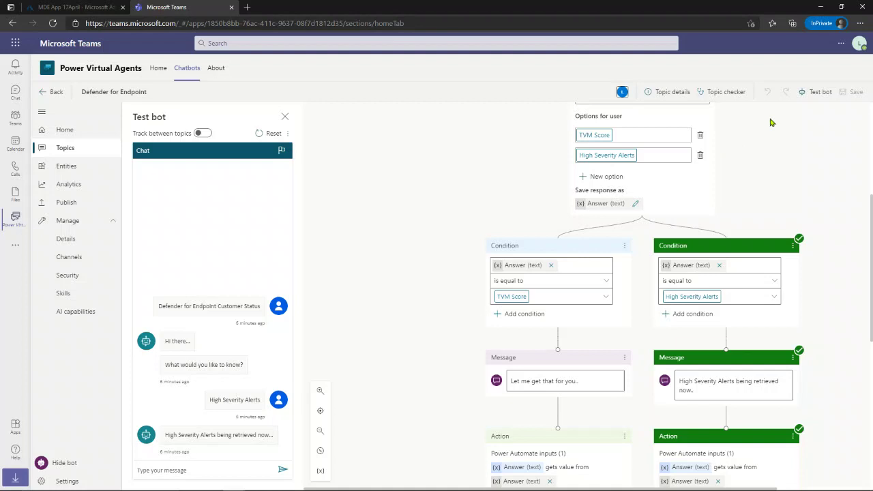
{"action": "left_click", "coordinate": [810, 92]}
{"action": "left_click", "coordinate": [810, 92]}
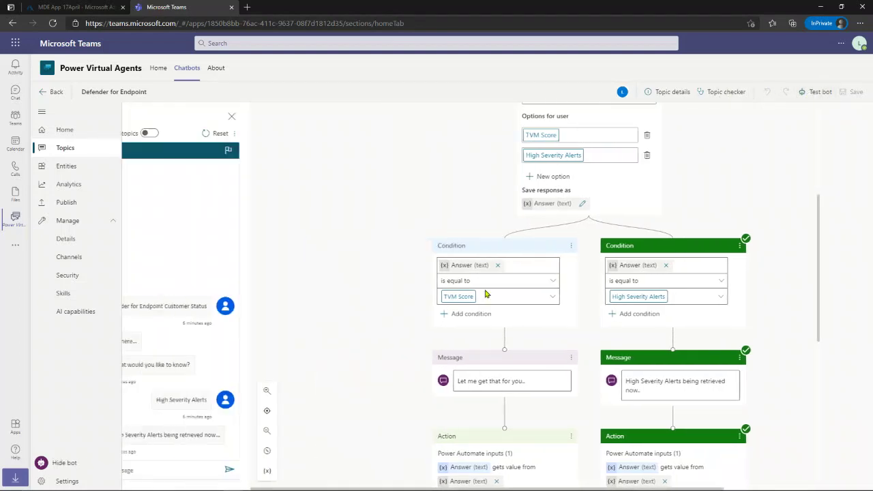
{"action": "scroll", "coordinate": [604, 247], "scroll_direction": "up", "scroll_amount": 4}
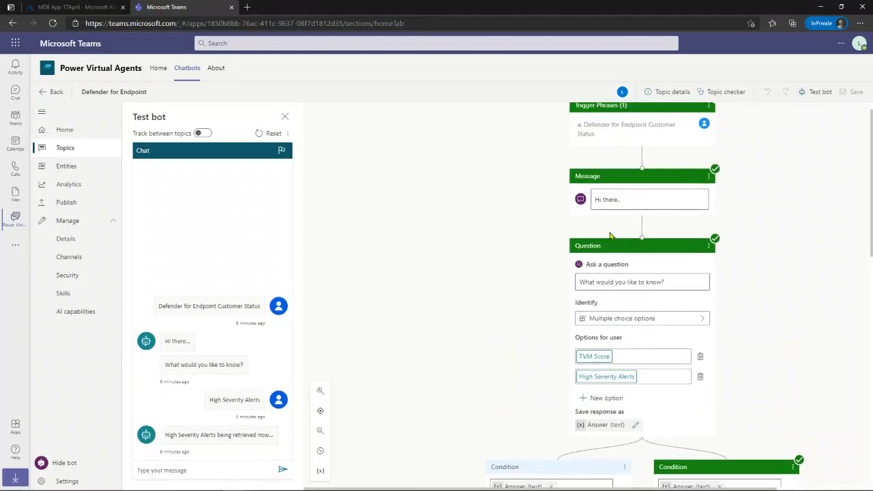
Step: Send the trigger phrase "Defender for Endpoint Customer Status" to the test bot and choose High Severity Alerts
{"action": "left_click_drag", "start_coordinate": [585, 142], "coordinate": [601, 155]}
{"action": "key", "text": "ctrl+c"}
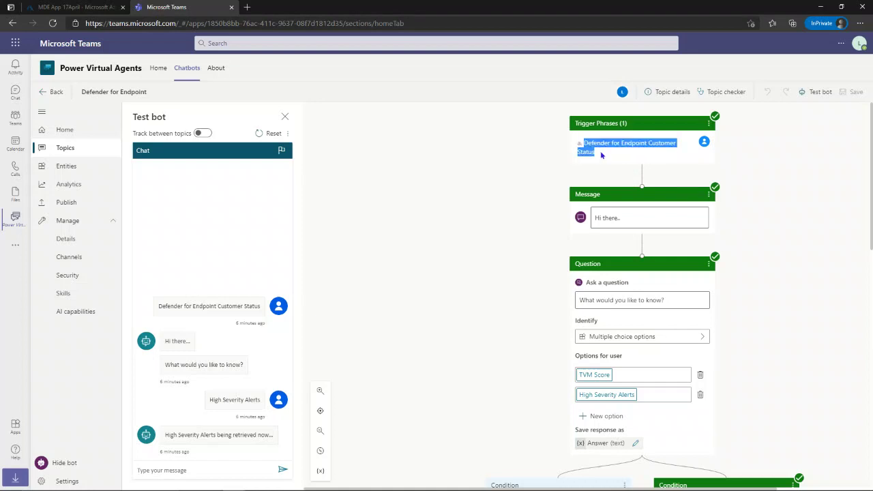
{"action": "left_click", "coordinate": [216, 469]}
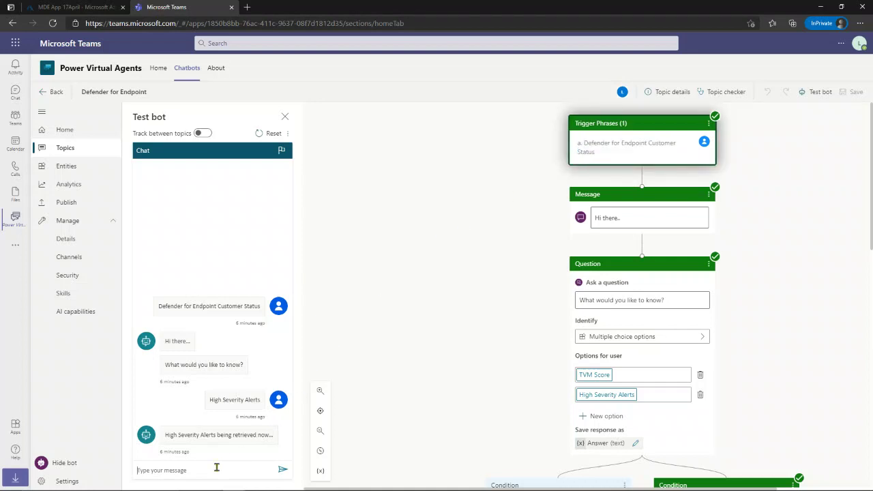
{"action": "key", "text": "ctrl+v"}
{"action": "left_click", "coordinate": [283, 470]}
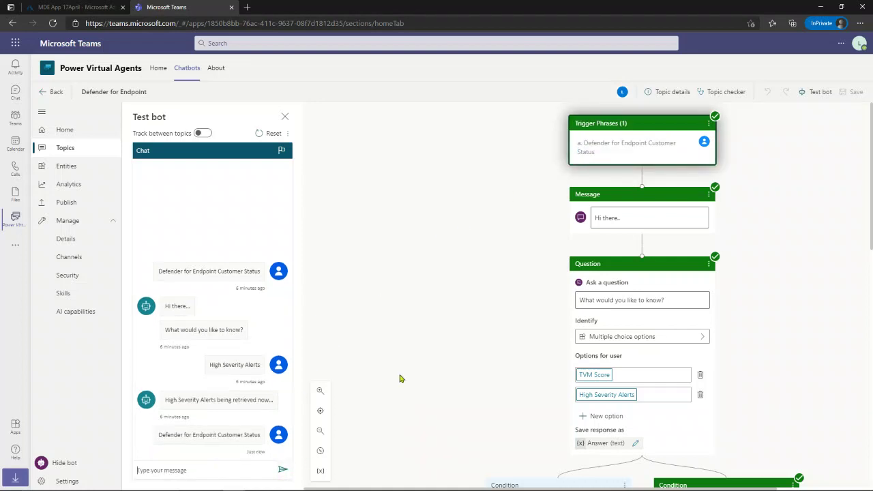
{"action": "left_click", "coordinate": [193, 446]}
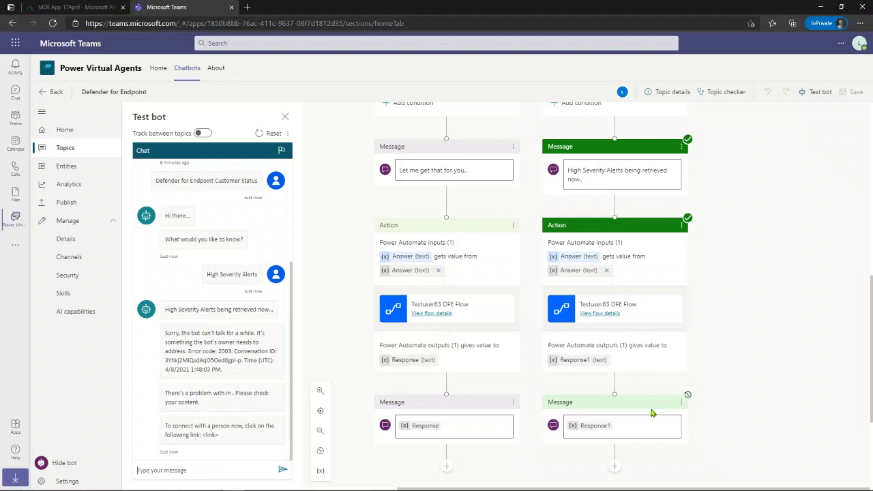
Step: Open the flow's latest failed run from the High Severity Alerts action and expand Apply to each, Condition and Parse JSON 5
{"action": "left_click", "coordinate": [610, 318]}
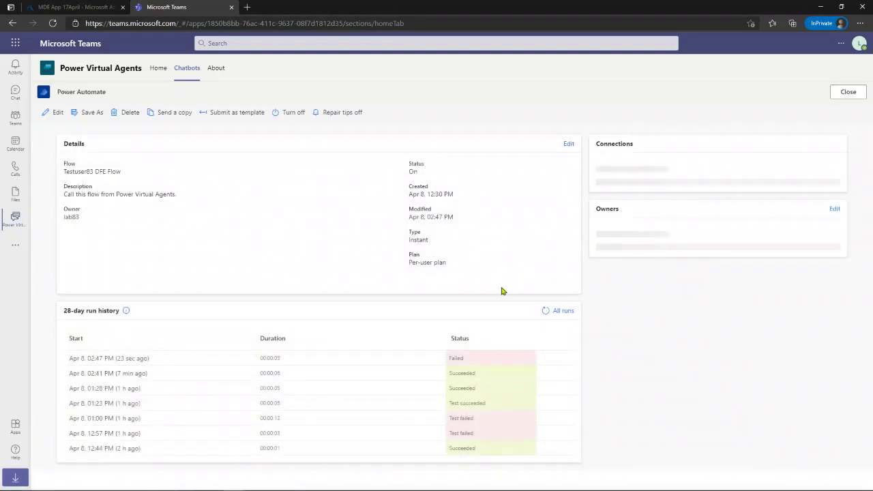
{"action": "left_click", "coordinate": [95, 359]}
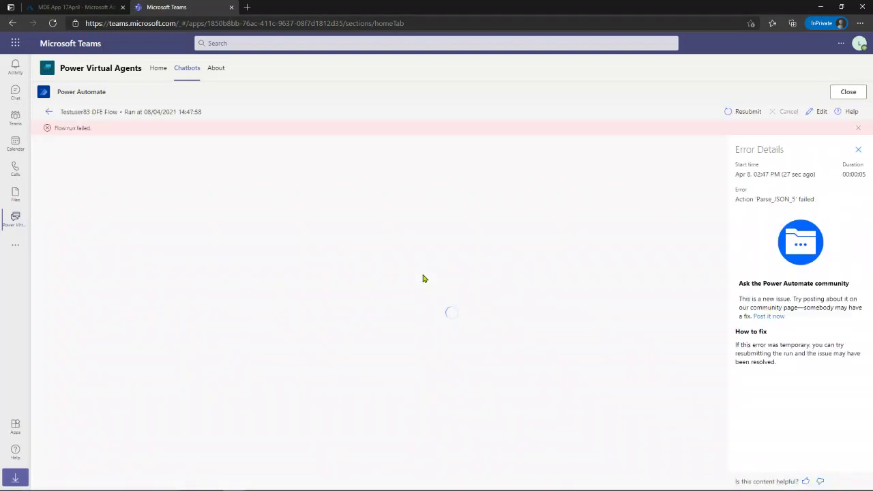
{"action": "left_click", "coordinate": [394, 315]}
{"action": "scroll", "coordinate": [394, 312], "scroll_direction": "down", "scroll_amount": 2}
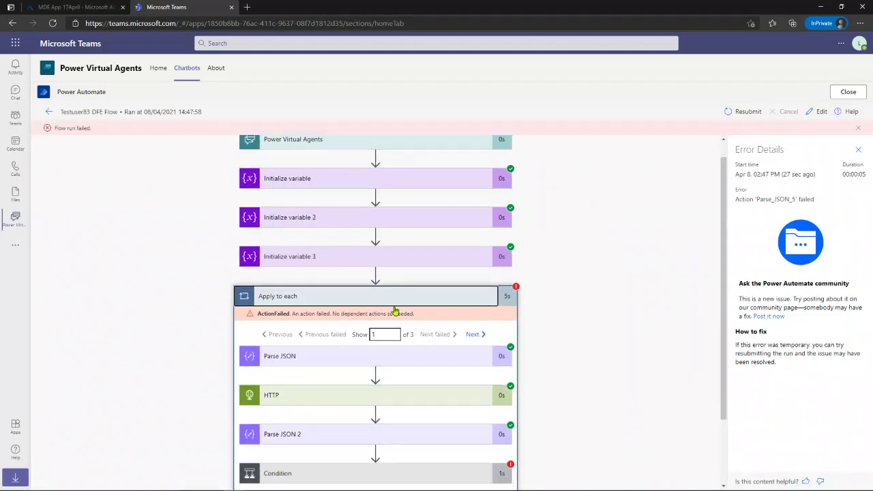
{"action": "left_click", "coordinate": [364, 390]}
{"action": "scroll", "coordinate": [390, 363], "scroll_direction": "down", "scroll_amount": 4}
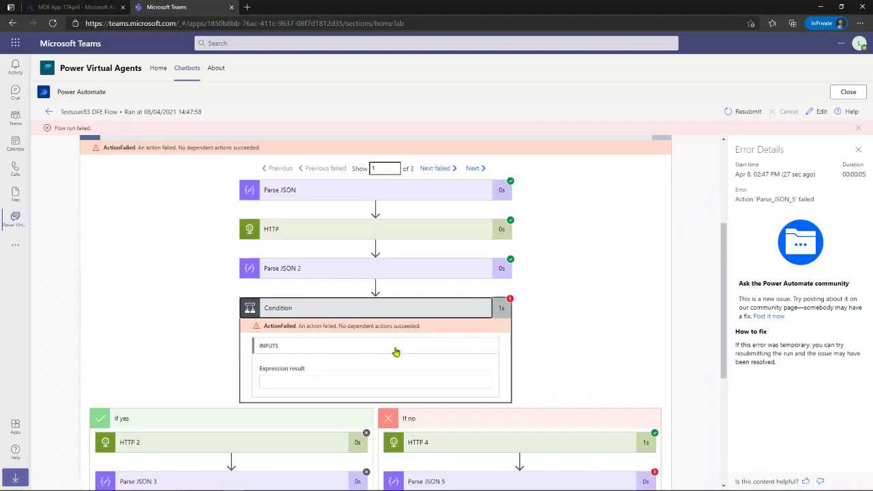
{"action": "left_click", "coordinate": [473, 311]}
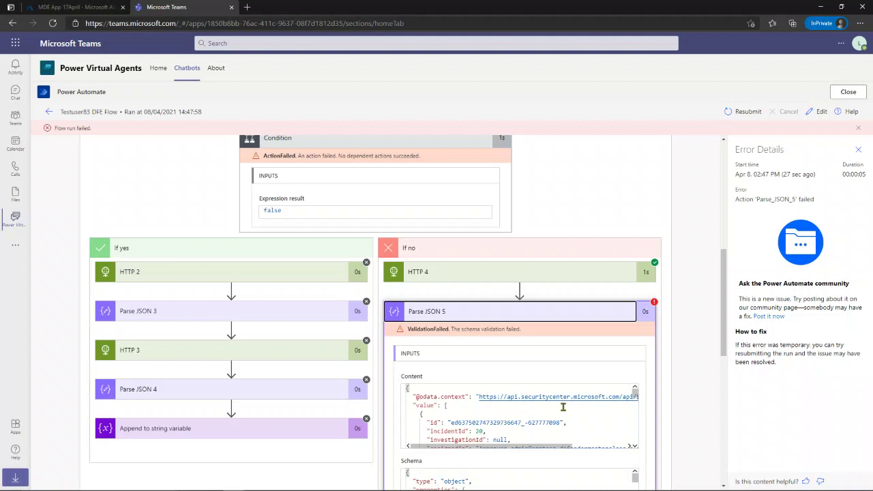
Step: Examine Parse JSON 5's content, schema and validation errors in the failed run
{"action": "scroll", "coordinate": [563, 407], "scroll_direction": "down", "scroll_amount": 3}
{"action": "scroll", "coordinate": [669, 414], "scroll_direction": "down", "scroll_amount": 5}
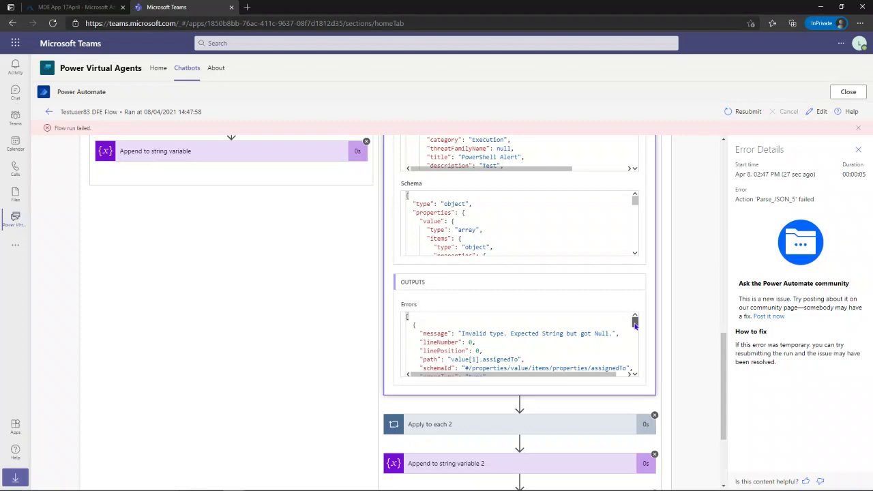
{"action": "left_click_drag", "start_coordinate": [635, 322], "coordinate": [601, 287]}
{"action": "scroll", "coordinate": [604, 286], "scroll_direction": "up", "scroll_amount": 3}
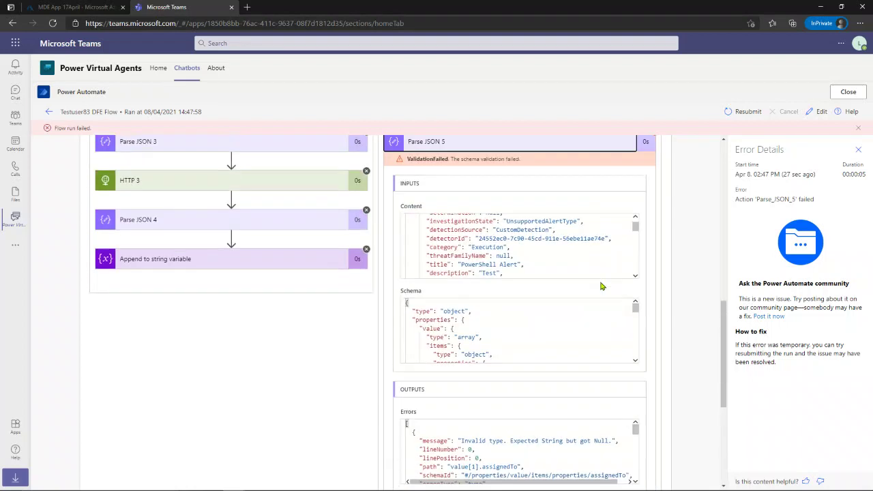
{"action": "scroll", "coordinate": [577, 277], "scroll_direction": "up", "scroll_amount": 2}
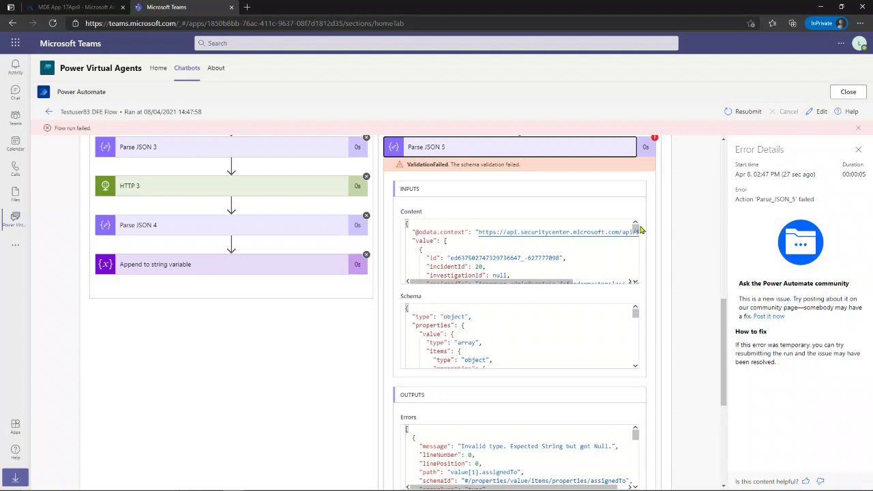
{"action": "scroll", "coordinate": [626, 234], "scroll_direction": "up", "scroll_amount": 1}
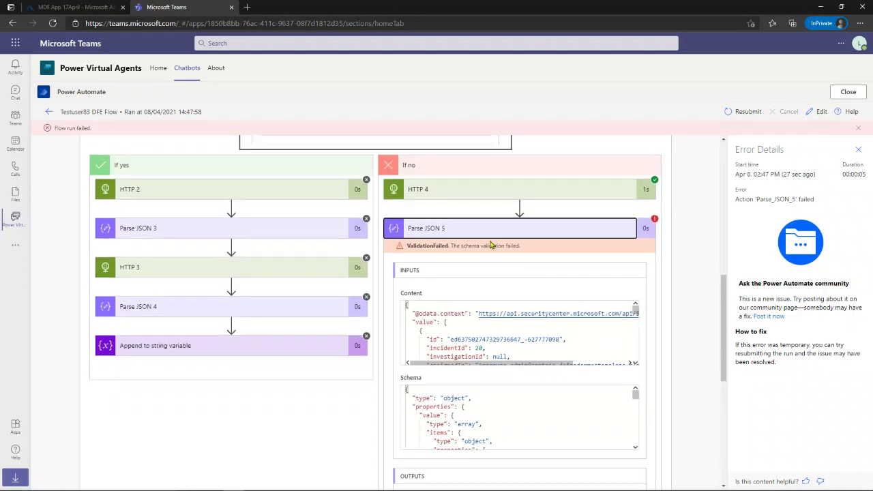
Step: Inspect HTTP 4's output body and compare its alert fields with Parse JSON 5's schema
{"action": "left_click", "coordinate": [481, 194]}
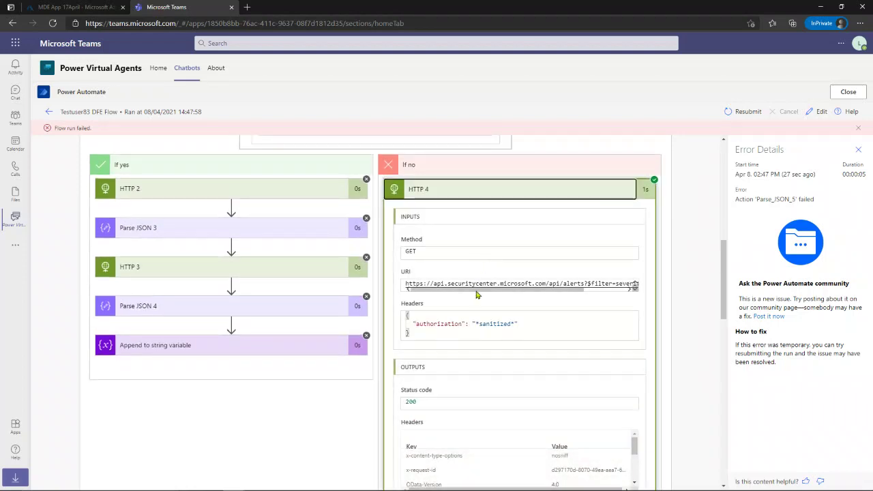
{"action": "scroll", "coordinate": [655, 356], "scroll_direction": "down", "scroll_amount": 2}
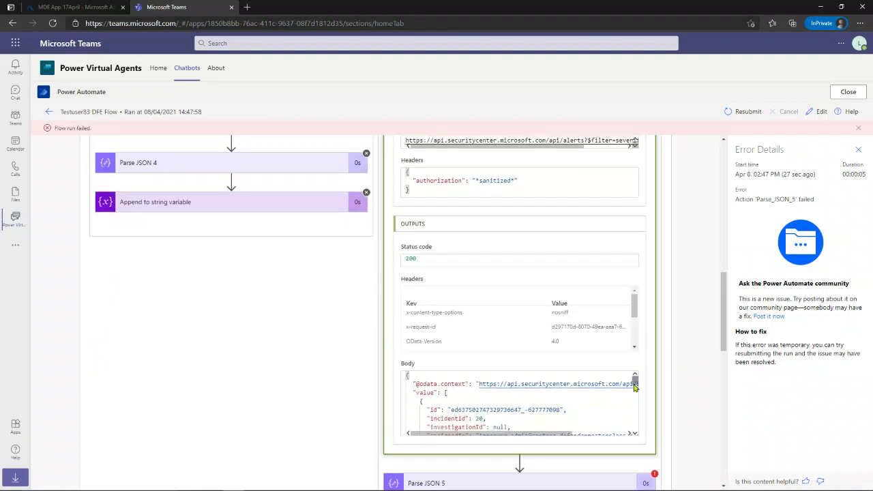
{"action": "left_click_drag", "start_coordinate": [634, 385], "coordinate": [640, 405]}
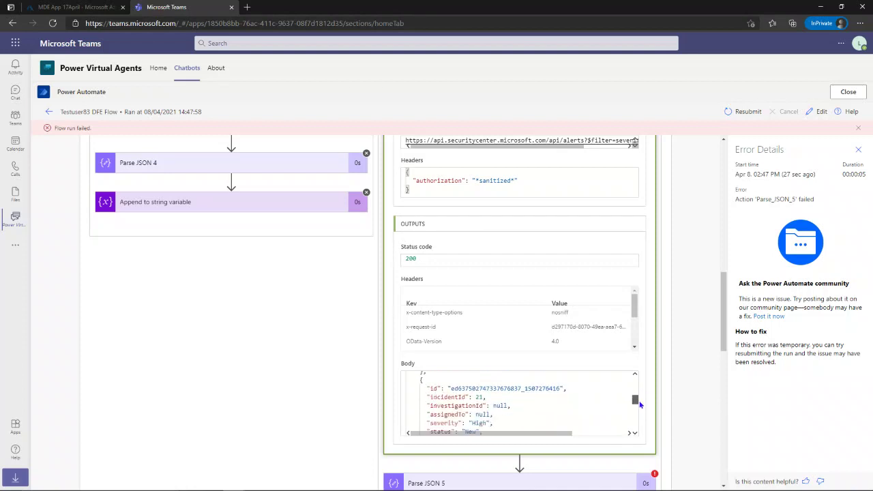
{"action": "scroll", "coordinate": [418, 401], "scroll_direction": "down", "scroll_amount": 4}
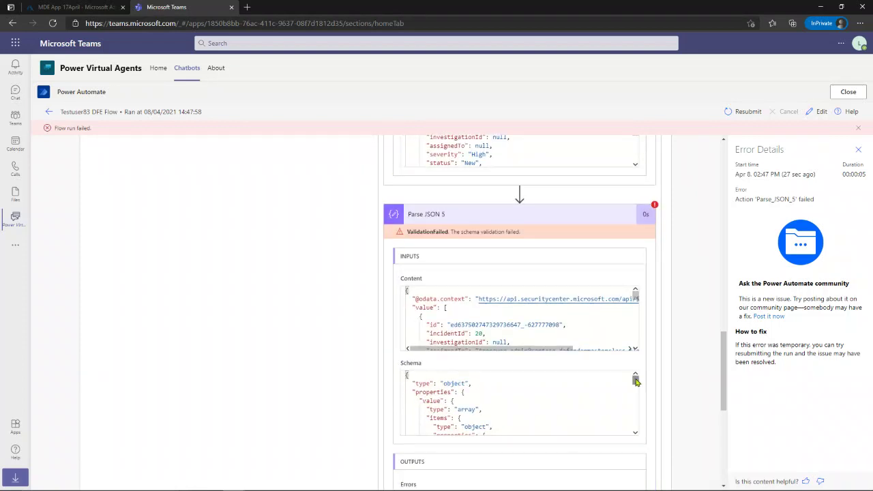
{"action": "mouse_move", "coordinate": [635, 380]}
{"action": "left_mouse_down"}
{"action": "mouse_move", "coordinate": [636, 392]}
{"action": "mouse_move", "coordinate": [636, 368]}
{"action": "left_mouse_up"}
{"action": "scroll", "coordinate": [622, 195], "scroll_direction": "up", "scroll_amount": 5}
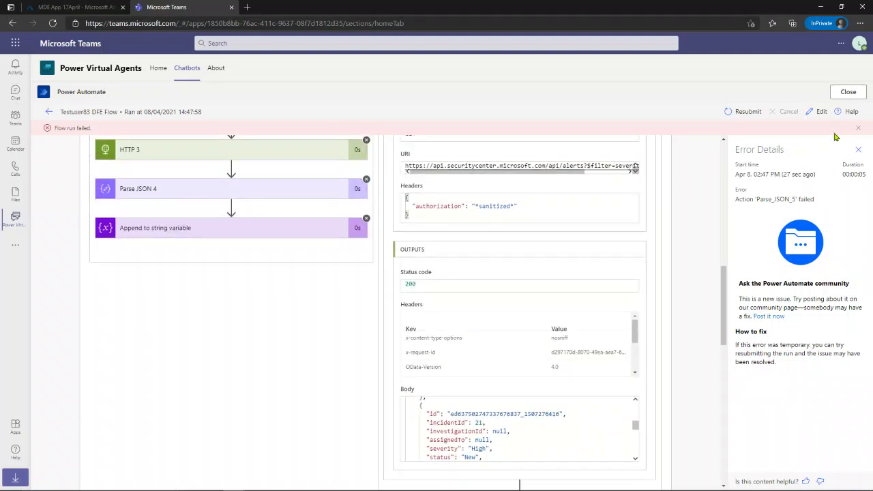
Step: Open the flow for editing and expand the Condition inside Apply to each down to its If no branch
{"action": "left_click", "coordinate": [821, 113]}
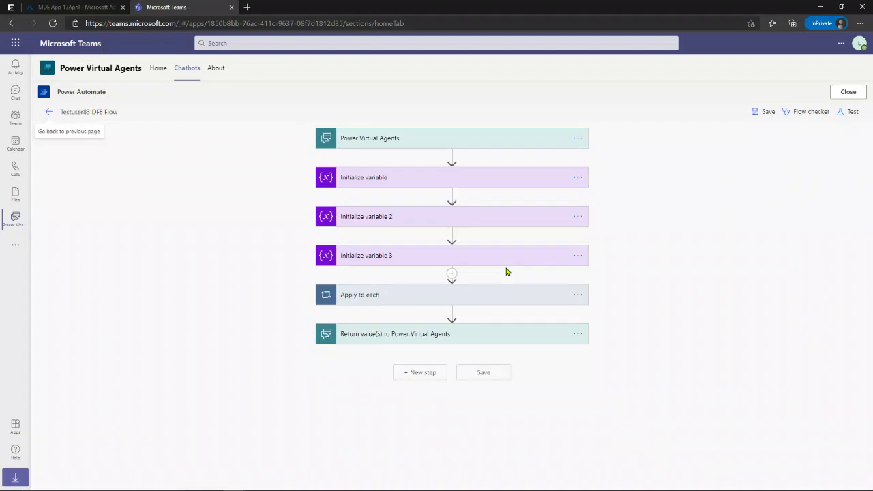
{"action": "left_click", "coordinate": [450, 302]}
{"action": "scroll", "coordinate": [448, 302], "scroll_direction": "down", "scroll_amount": 2}
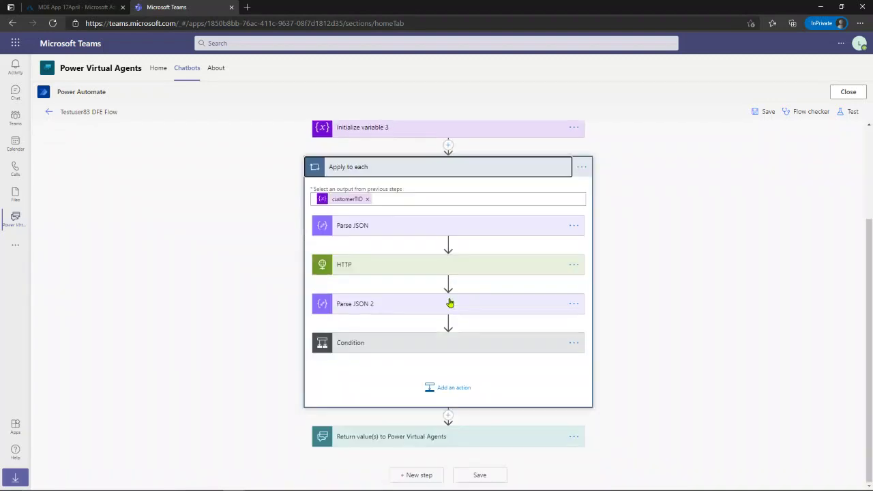
{"action": "left_click", "coordinate": [406, 348]}
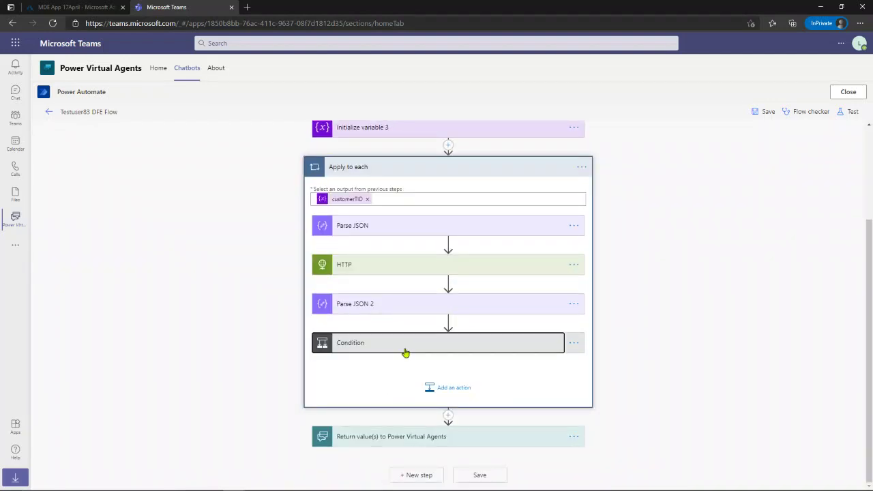
{"action": "scroll", "coordinate": [551, 355], "scroll_direction": "down", "scroll_amount": 4}
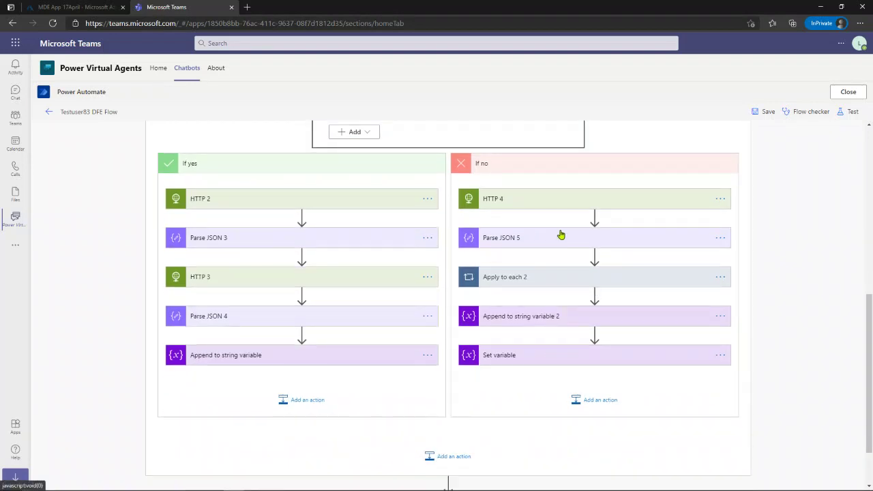
Step: Regenerate Parse JSON 5's schema in the If no branch from a pasted sample alerts JSON payload, and review it
{"action": "key", "text": "ctrl+v"}
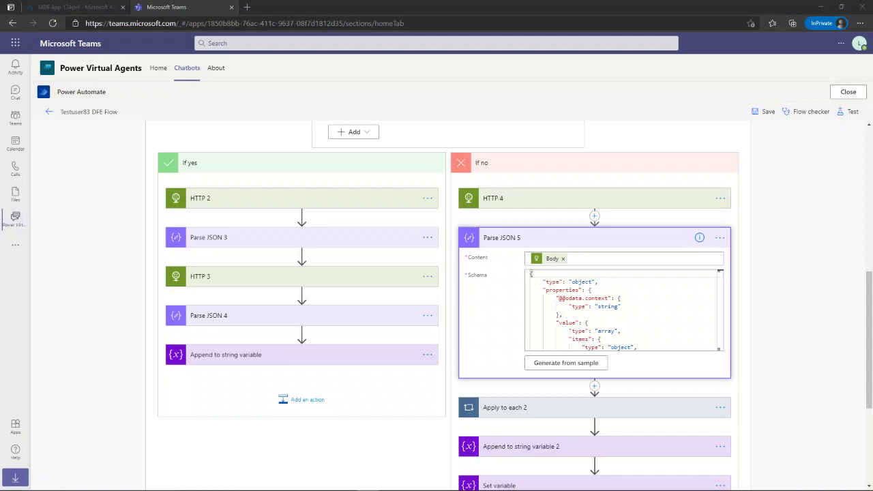
{"action": "left_click", "coordinate": [543, 367]}
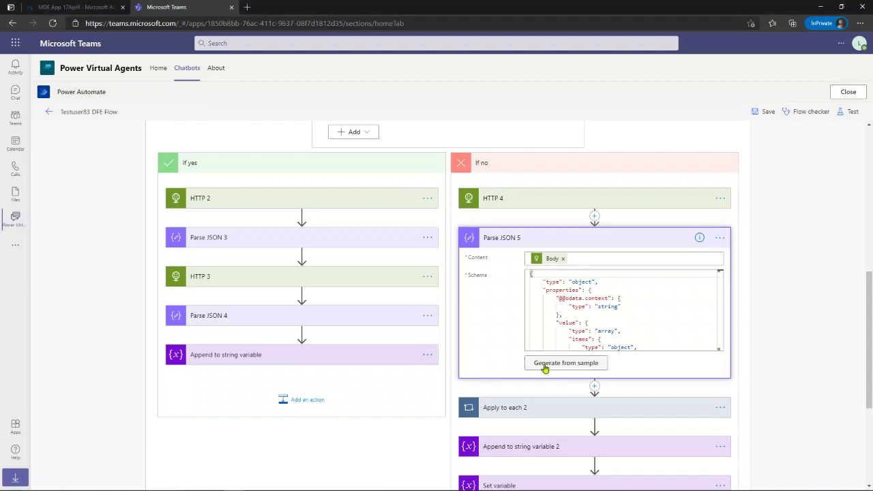
{"action": "key", "text": "ctrl+v"}
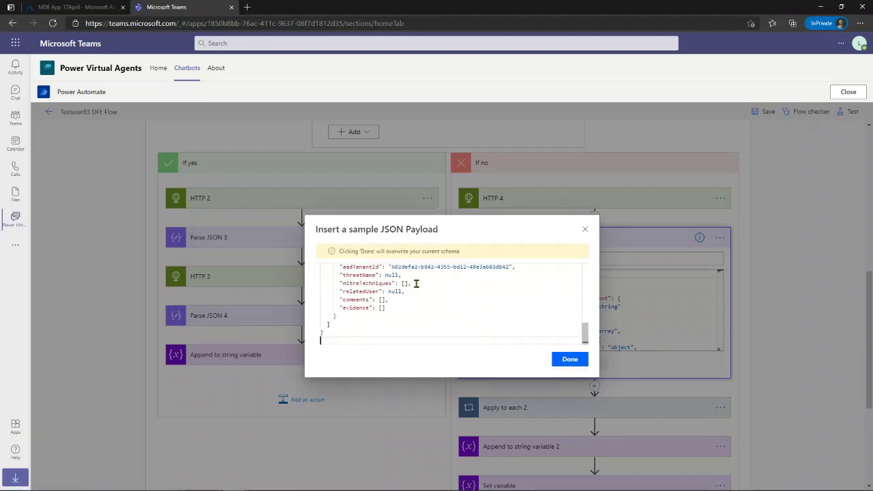
{"action": "left_click", "coordinate": [559, 360]}
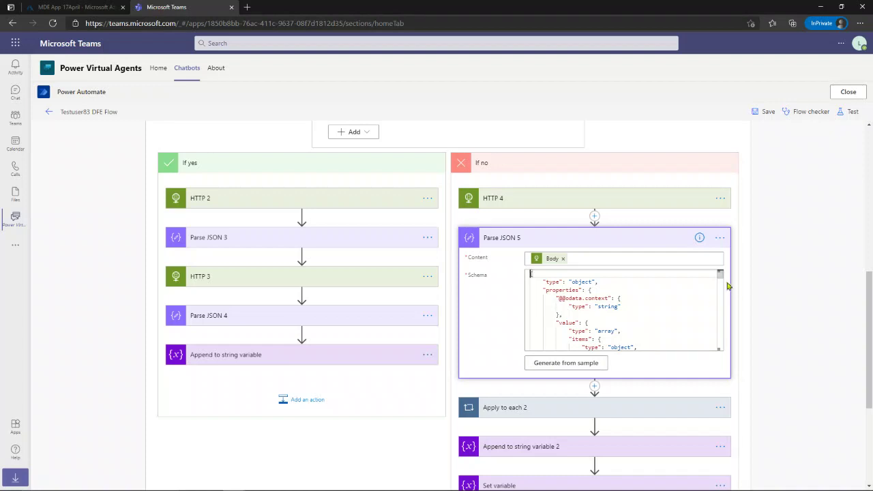
{"action": "mouse_move", "coordinate": [719, 275]}
{"action": "left_mouse_down"}
{"action": "mouse_move", "coordinate": [722, 306]}
{"action": "mouse_move", "coordinate": [721, 277]}
{"action": "left_mouse_up"}
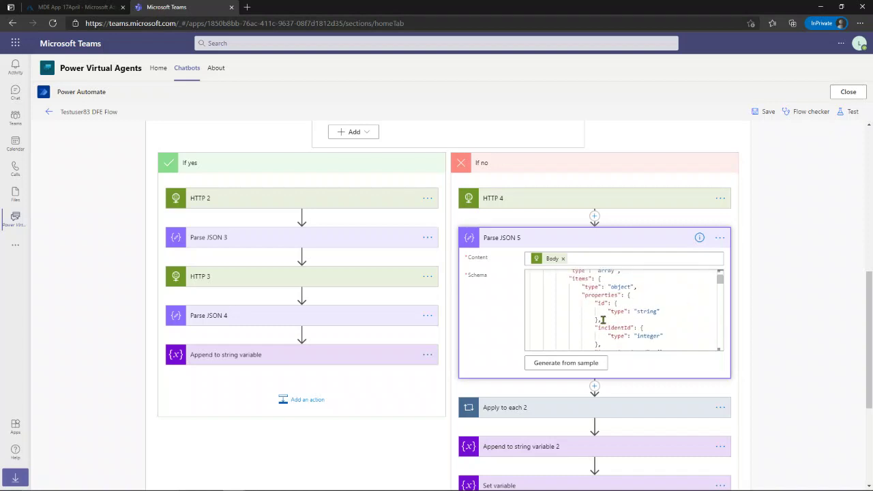
Step: Save the flow and expand Apply to each 2 to check its loop input and actions
{"action": "scroll", "coordinate": [645, 368], "scroll_direction": "down", "scroll_amount": 2}
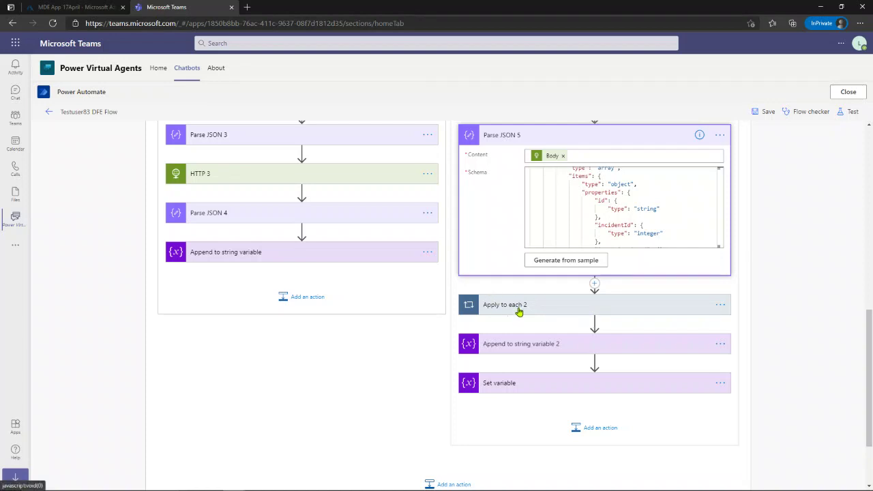
{"action": "left_click", "coordinate": [761, 112]}
{"action": "left_click", "coordinate": [536, 307]}
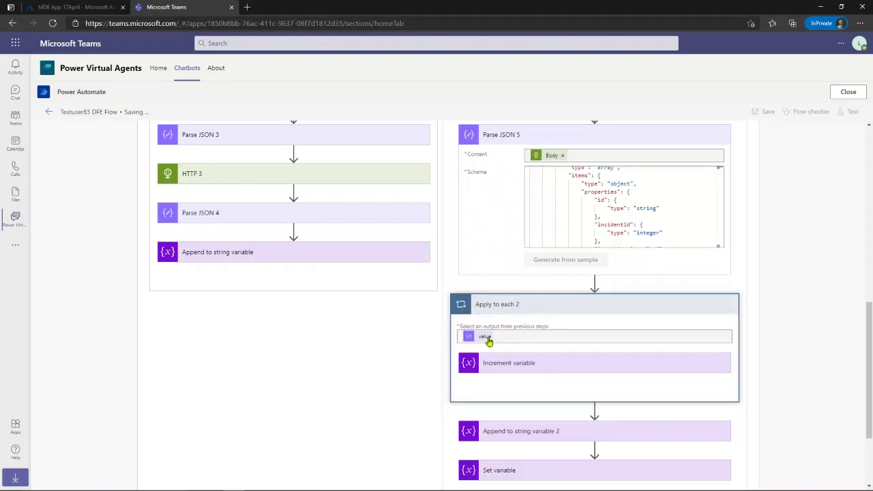
{"action": "scroll", "coordinate": [515, 353], "scroll_direction": "down", "scroll_amount": 2}
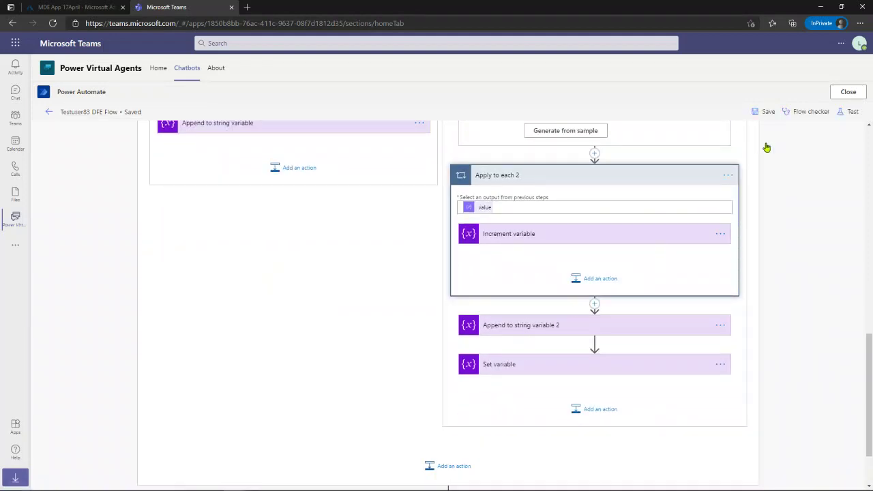
Step: Test the flow automatically with the most recent failed trigger and expand Apply to each in the run
{"action": "left_click", "coordinate": [849, 111]}
{"action": "left_click", "coordinate": [762, 159]}
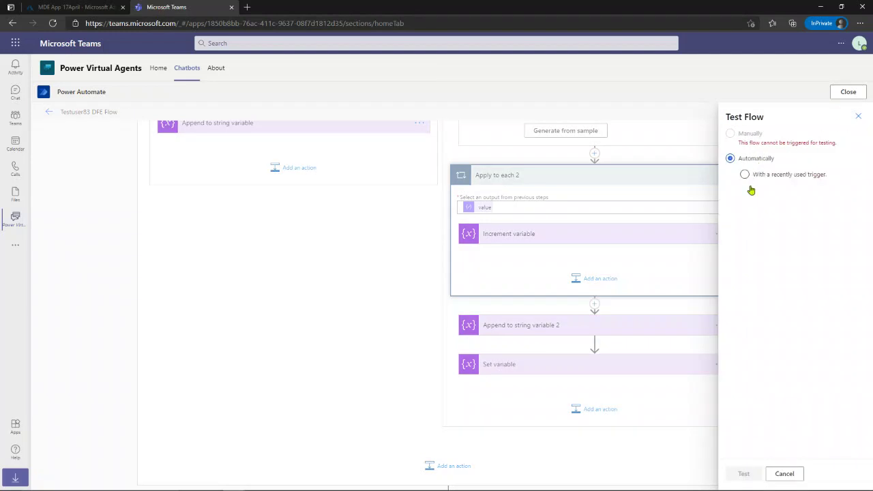
{"action": "left_click", "coordinate": [746, 174]}
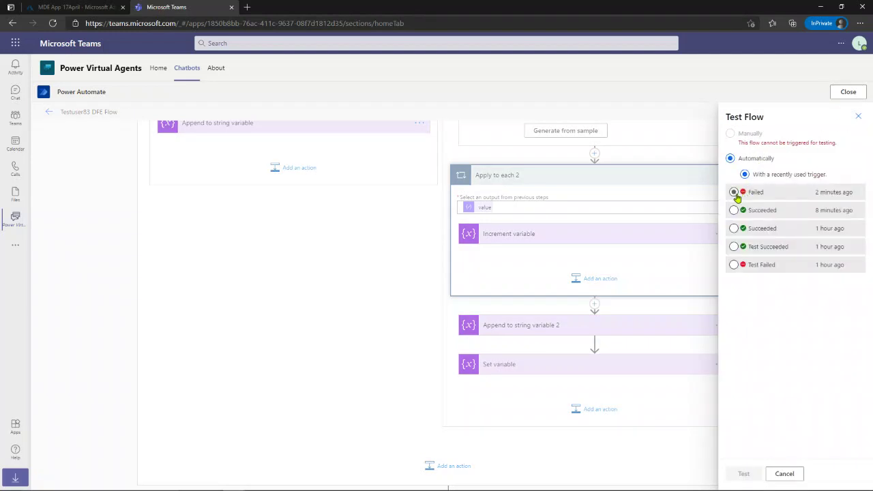
{"action": "left_click", "coordinate": [735, 193]}
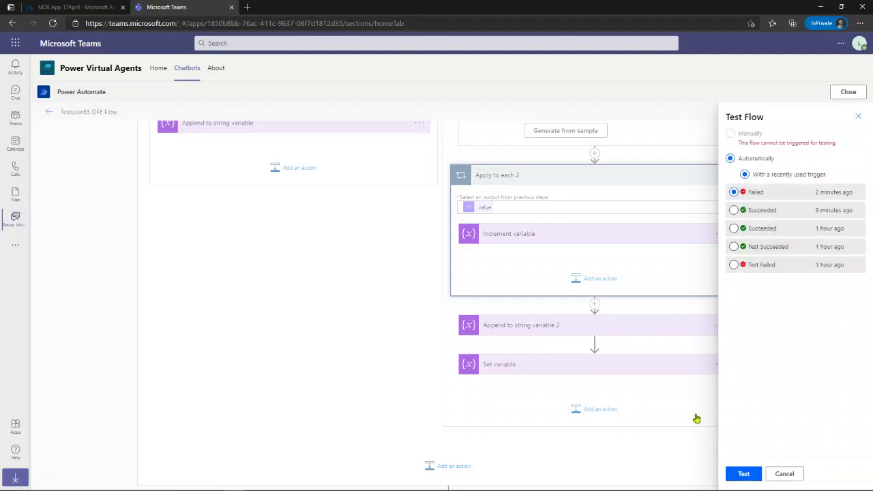
{"action": "left_click", "coordinate": [696, 419]}
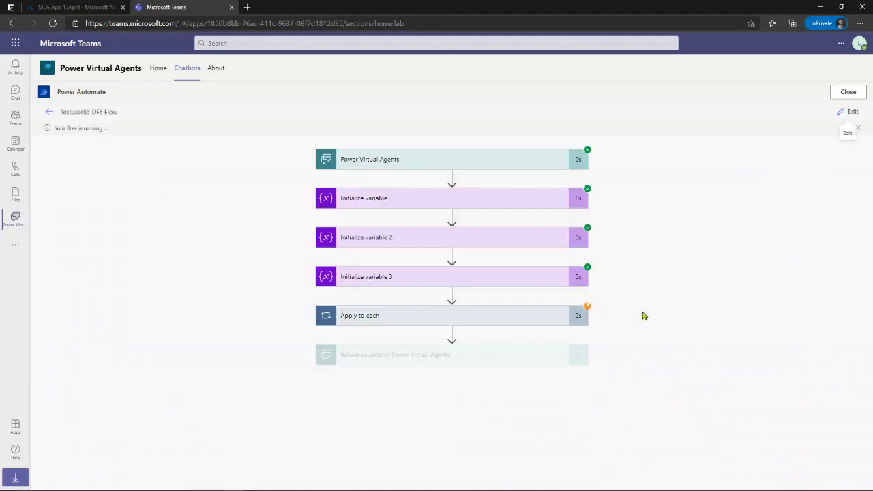
{"action": "left_click", "coordinate": [537, 318]}
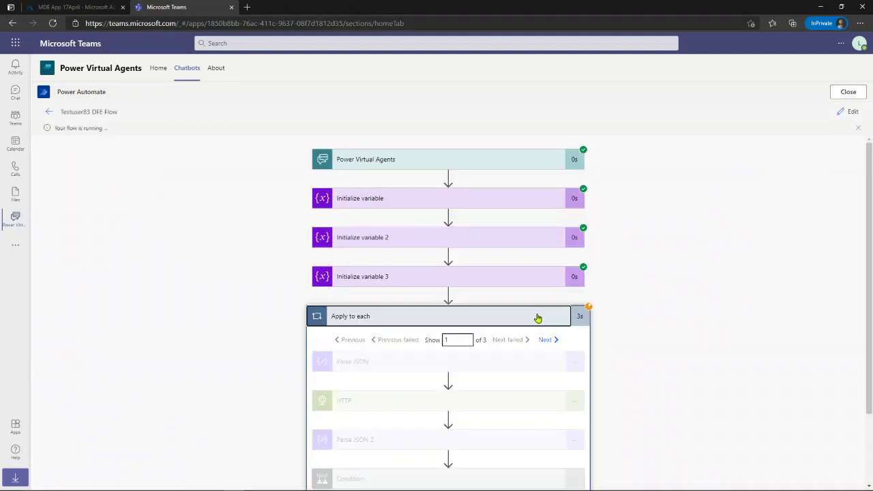
Step: Expand the Condition in the test run and check the values of Set variable and Append to string variable 2 in the If no branch
{"action": "scroll", "coordinate": [519, 321], "scroll_direction": "down", "scroll_amount": 1}
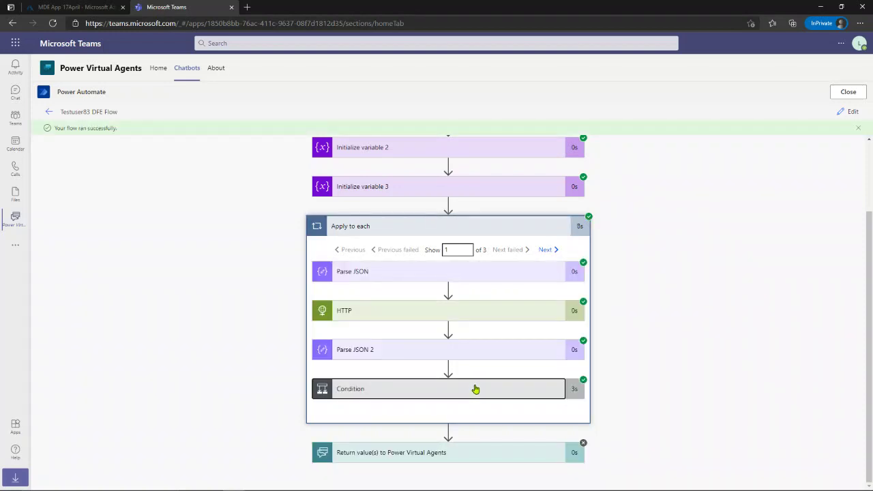
{"action": "left_click", "coordinate": [476, 393]}
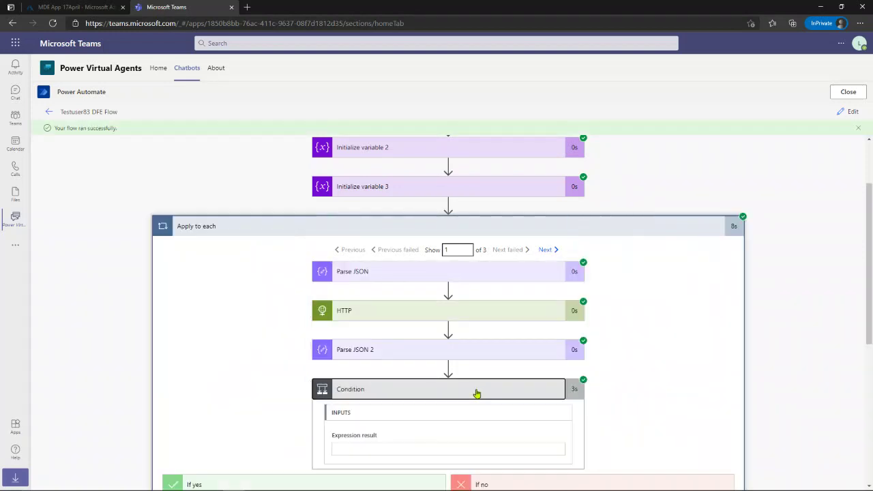
{"action": "scroll", "coordinate": [477, 394], "scroll_direction": "down", "scroll_amount": 3}
{"action": "scroll", "coordinate": [585, 325], "scroll_direction": "down", "scroll_amount": 2}
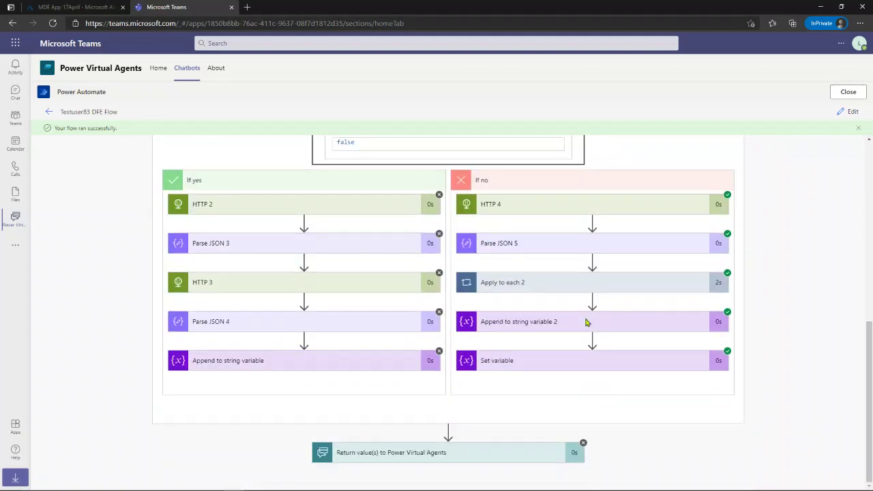
{"action": "left_click", "coordinate": [545, 359]}
{"action": "scroll", "coordinate": [546, 361], "scroll_direction": "down", "scroll_amount": 3}
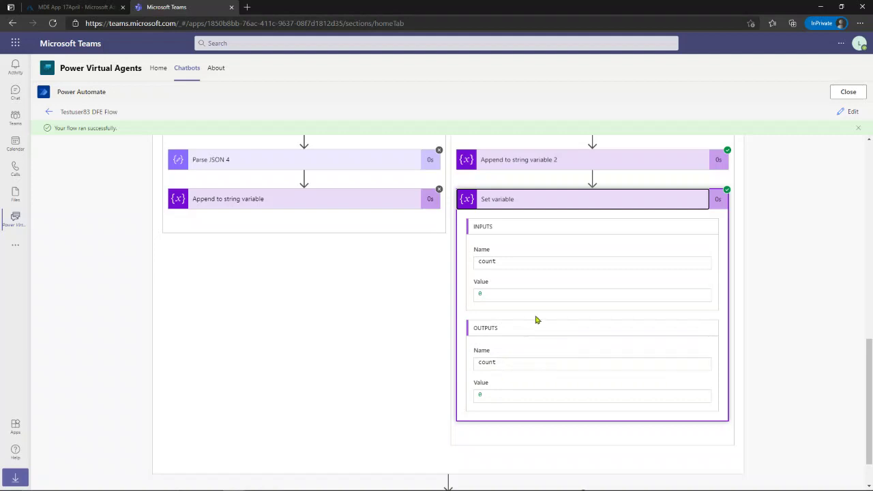
{"action": "scroll", "coordinate": [536, 320], "scroll_direction": "up", "scroll_amount": 2}
{"action": "left_click", "coordinate": [551, 253]}
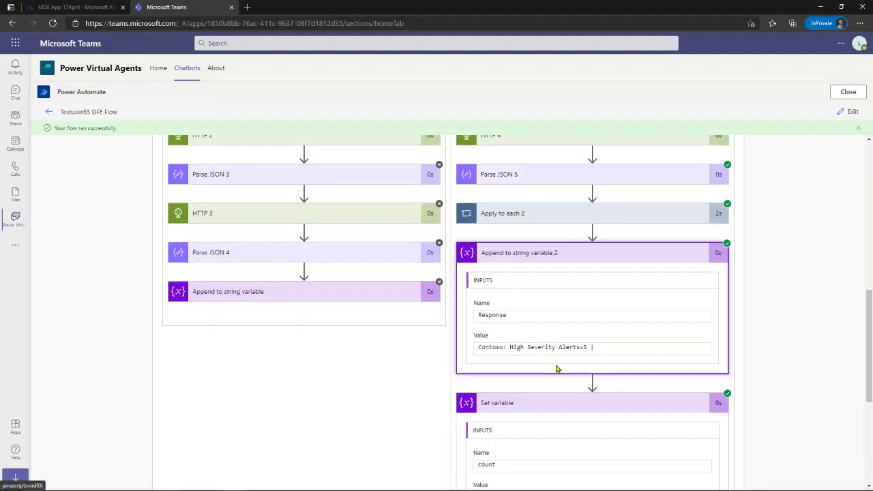
{"action": "scroll", "coordinate": [580, 318], "scroll_direction": "up", "scroll_amount": 3}
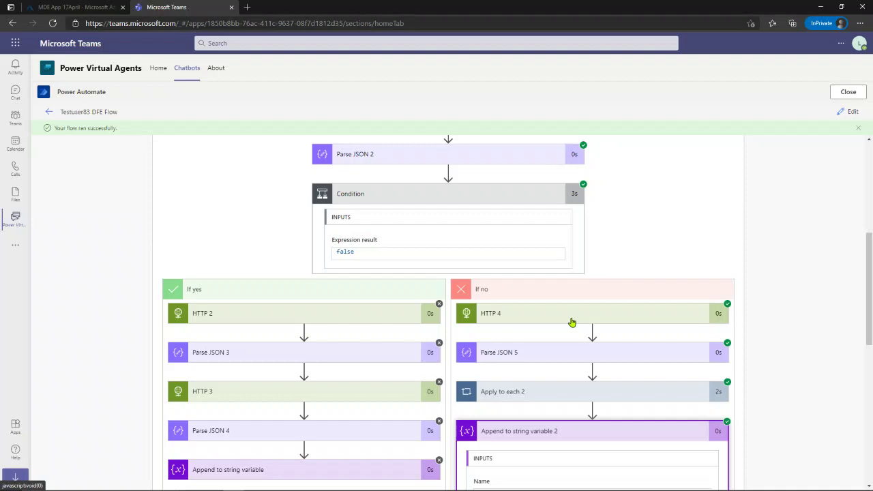
Step: Expand Parse JSON 5 and HTTP 4 in the run's If no branch and review the alerts request and response
{"action": "left_click", "coordinate": [542, 355]}
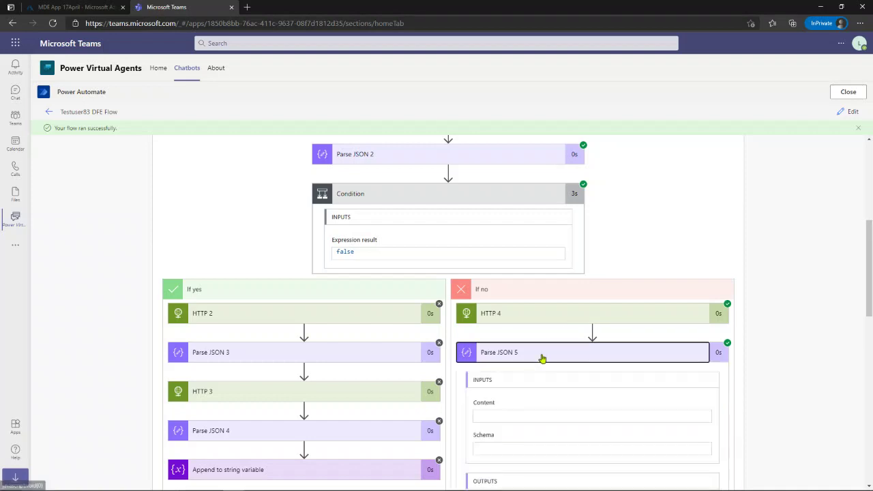
{"action": "left_click", "coordinate": [545, 315]}
{"action": "scroll", "coordinate": [543, 316], "scroll_direction": "down", "scroll_amount": 3}
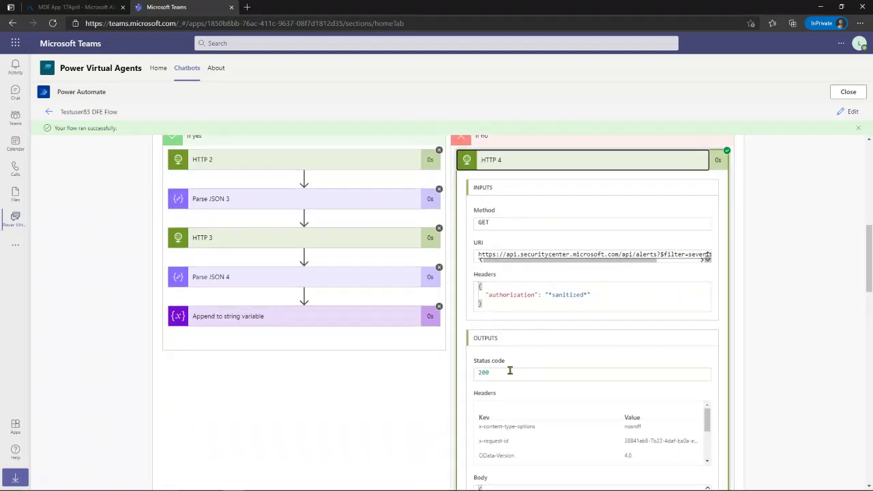
{"action": "scroll", "coordinate": [819, 285], "scroll_direction": "up", "scroll_amount": 1}
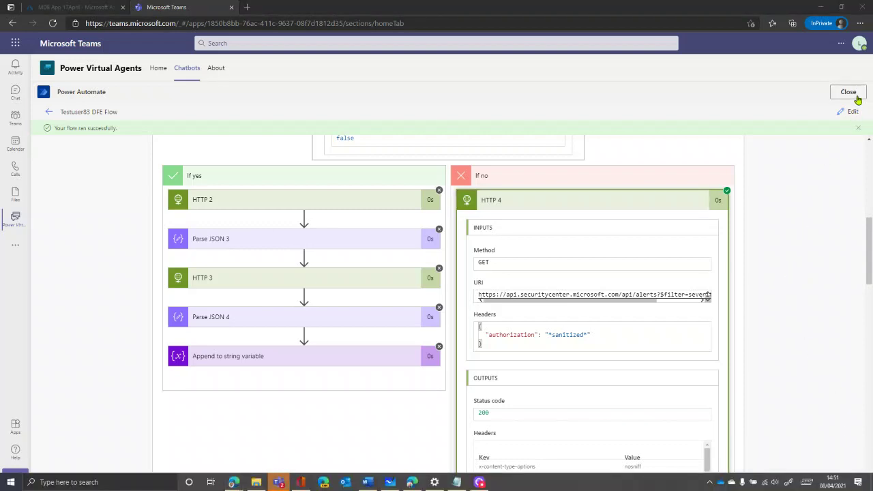
Step: Reopen the flow for editing, save it, and close the flow editor to return to the Defender for Endpoint topic
{"action": "scroll", "coordinate": [828, 155], "scroll_direction": "up", "scroll_amount": 5}
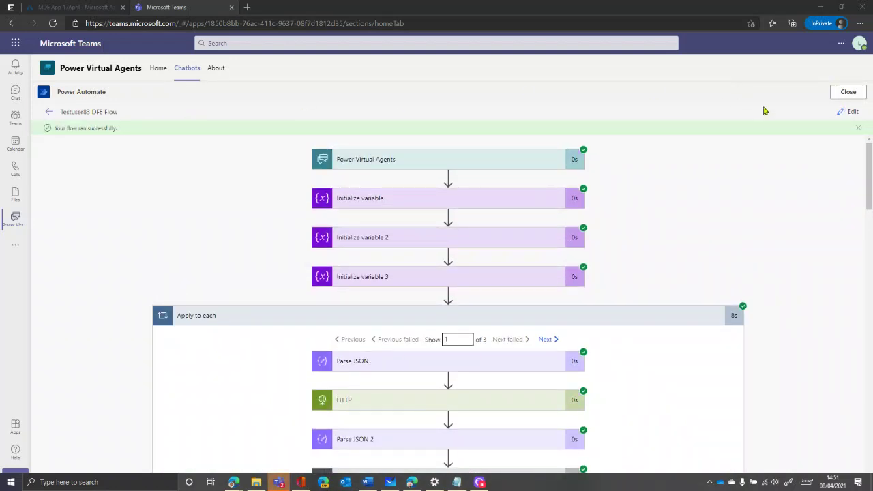
{"action": "left_click", "coordinate": [854, 112]}
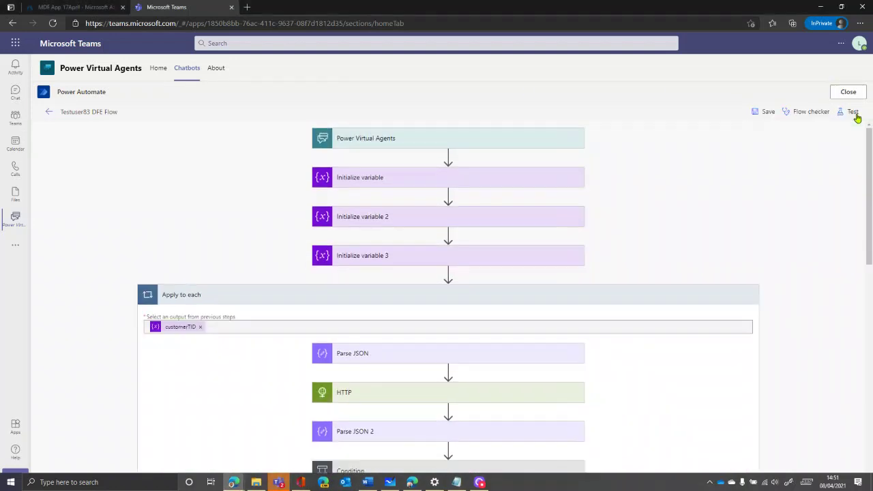
{"action": "left_click", "coordinate": [766, 113]}
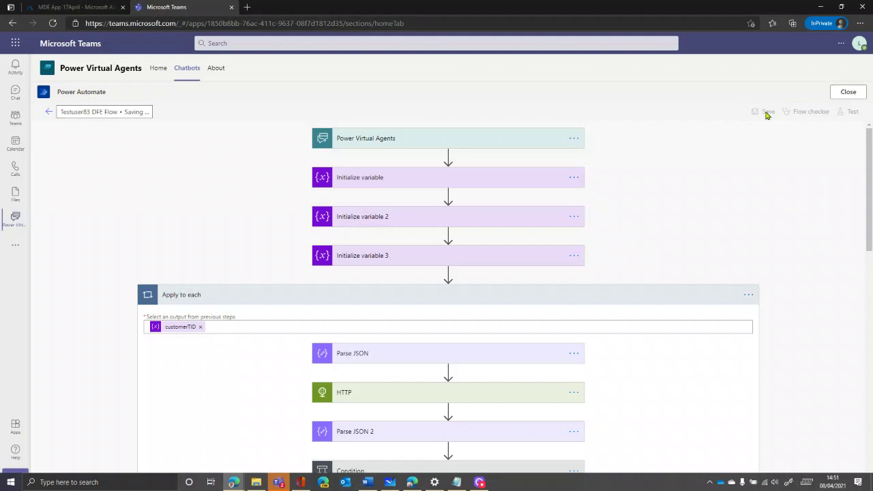
{"action": "left_click", "coordinate": [850, 95]}
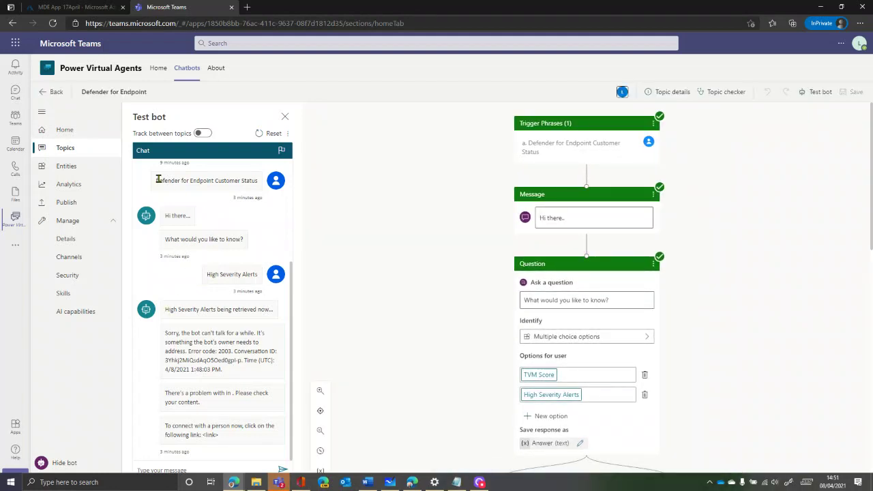
Step: Send "Defender for Endpoint Customer Status" again in the test bot chat and choose High Severity Alerts
{"action": "mouse_move", "coordinate": [159, 180]}
{"action": "left_mouse_down"}
{"action": "mouse_move", "coordinate": [254, 180]}
{"action": "mouse_move", "coordinate": [153, 183]}
{"action": "left_mouse_up"}
{"action": "key", "text": "ctrl+c"}
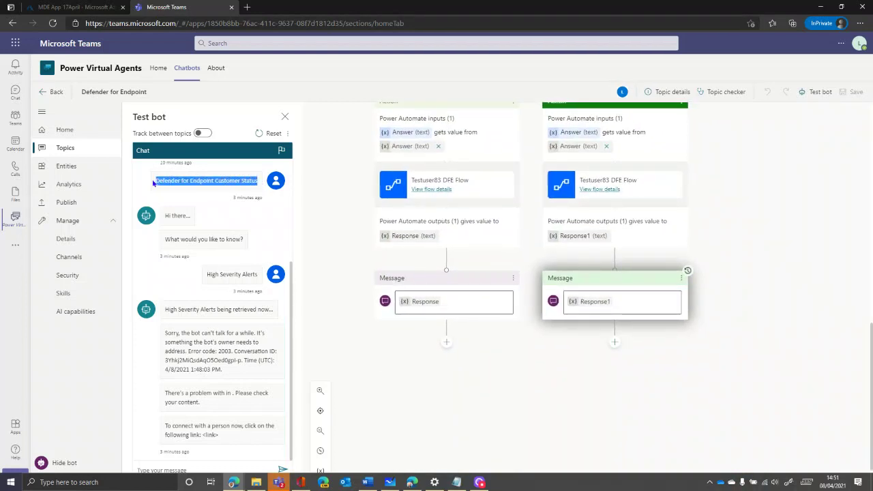
{"action": "left_click", "coordinate": [204, 469]}
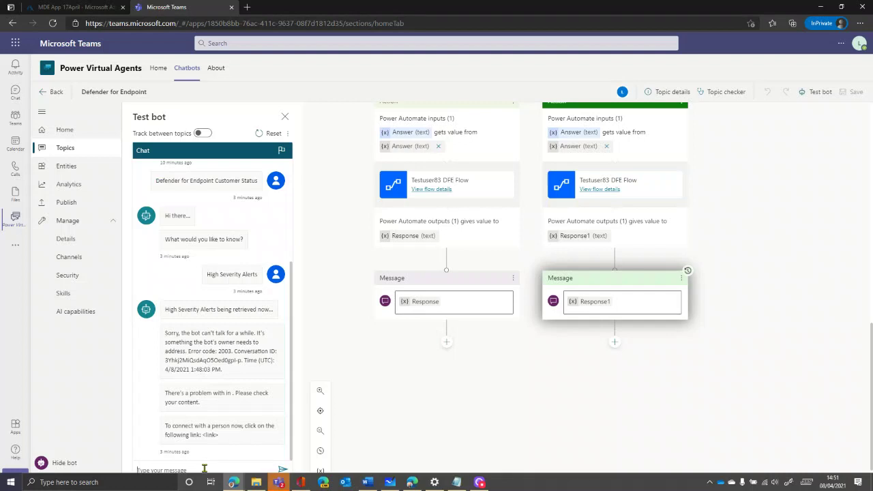
{"action": "left_click", "coordinate": [278, 483]}
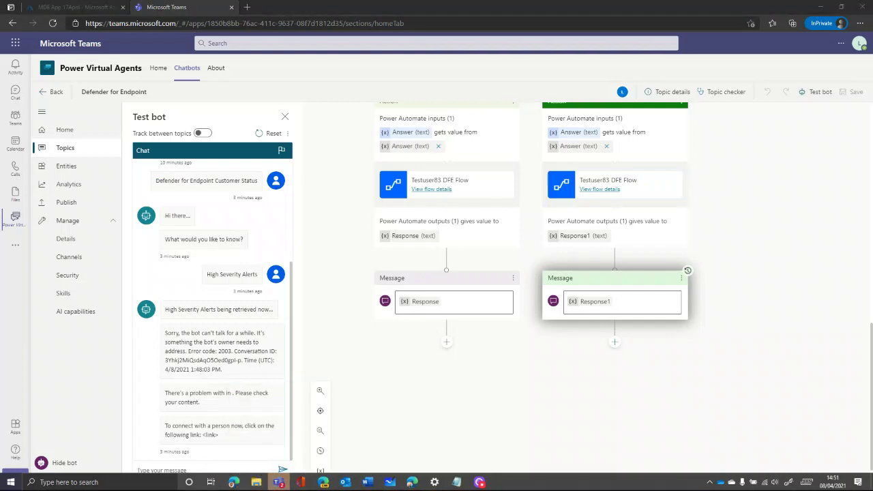
{"action": "left_click", "coordinate": [201, 470]}
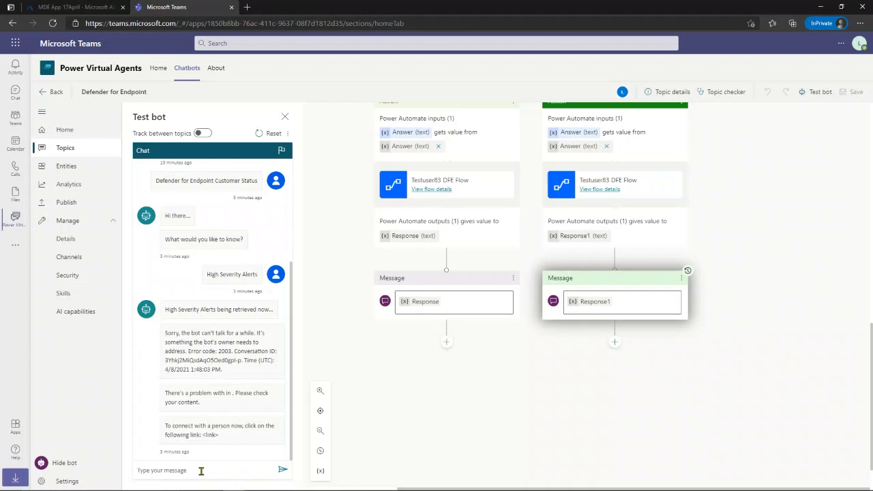
{"action": "key", "text": "ctrl+v"}
{"action": "left_click", "coordinate": [282, 470]}
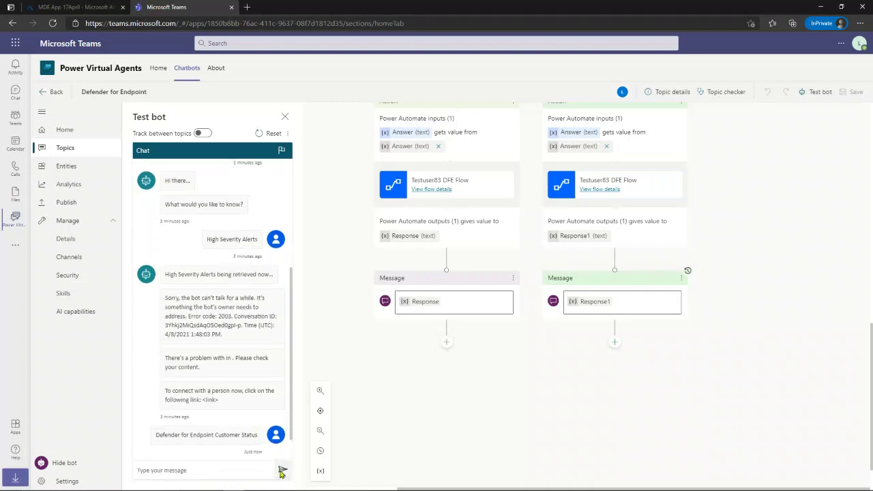
{"action": "left_click", "coordinate": [221, 446]}
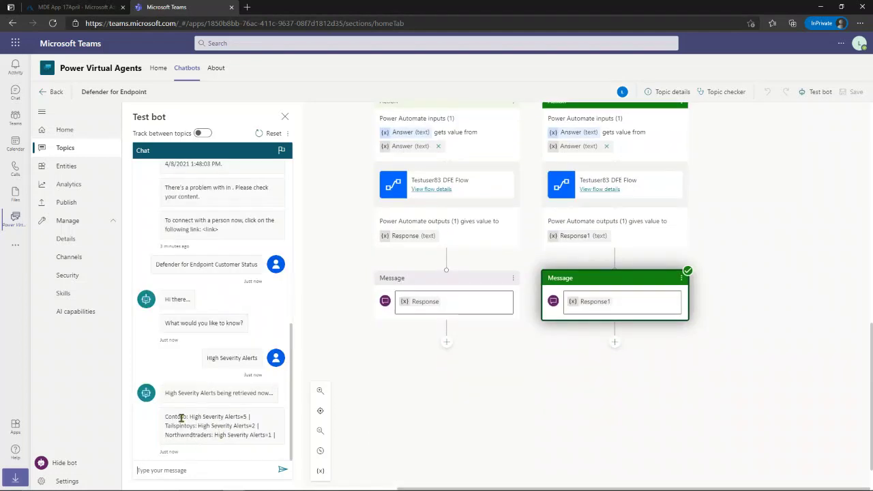
Step: Review the high severity alert line for each customer in the test bot's reply
{"action": "left_click_drag", "start_coordinate": [178, 417], "coordinate": [268, 428]}
{"action": "left_click", "coordinate": [176, 426]}
{"action": "left_click_drag", "start_coordinate": [180, 436], "coordinate": [295, 441]}
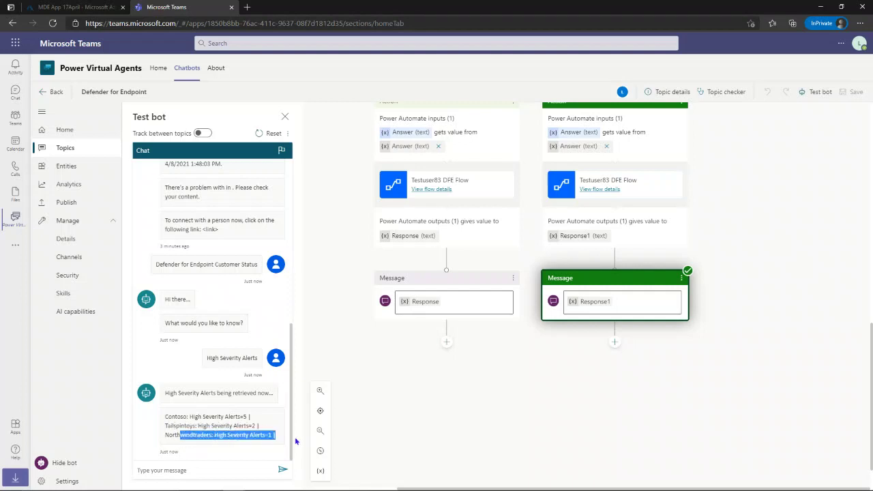
{"action": "left_click", "coordinate": [252, 443]}
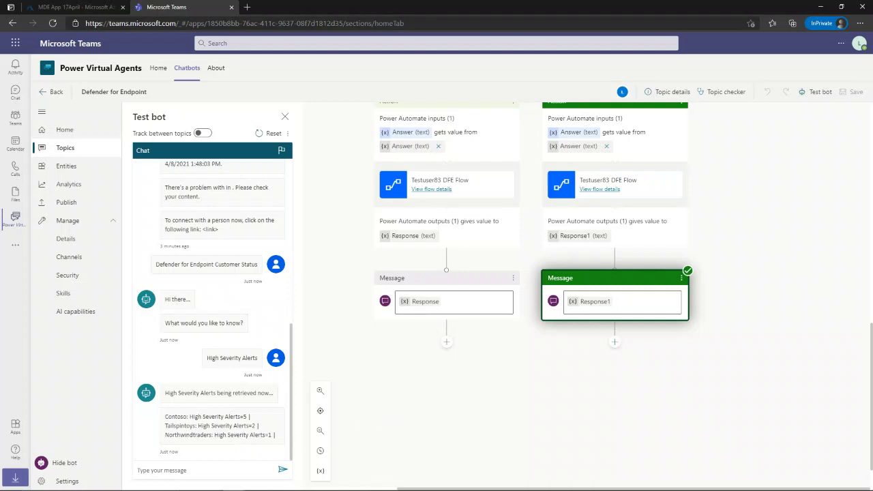
{"action": "key", "text": "super"}
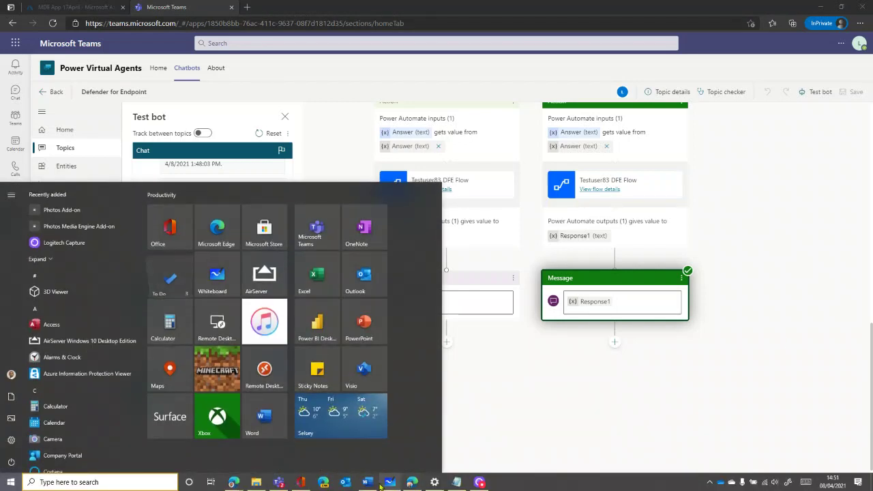
{"action": "key", "text": "super"}
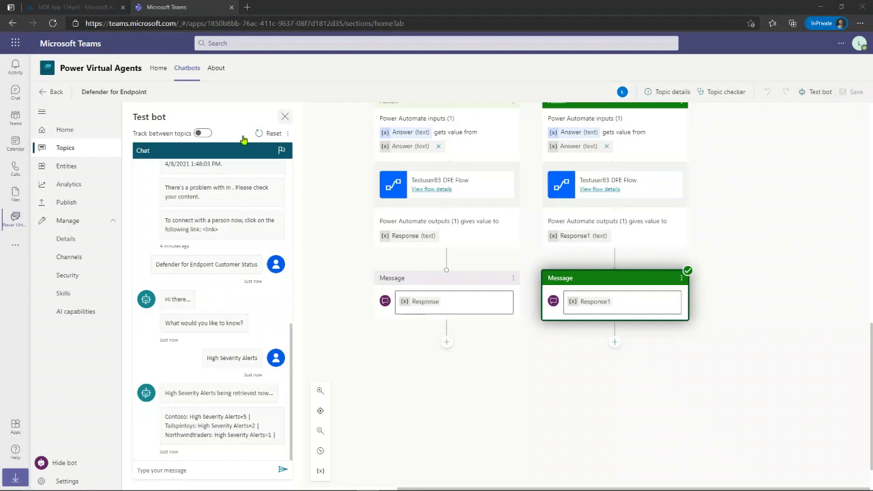
Step: Publish the bot's latest content
{"action": "left_click", "coordinate": [68, 203]}
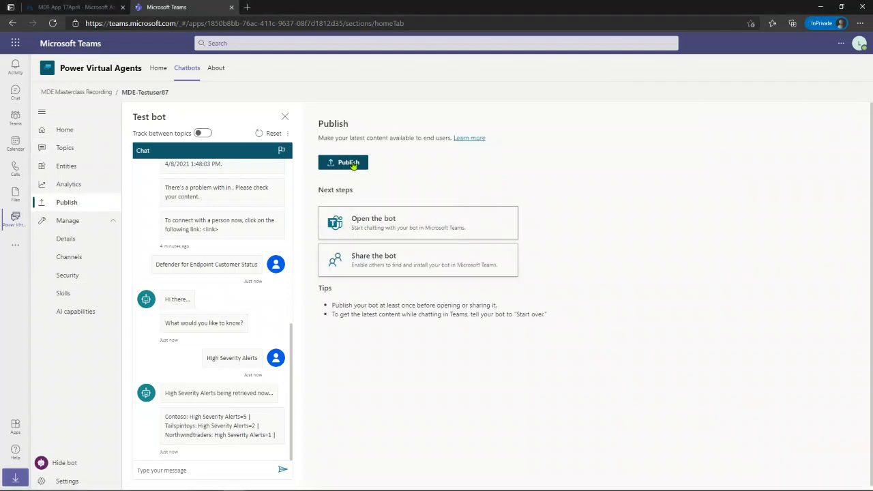
{"action": "left_click", "coordinate": [353, 165]}
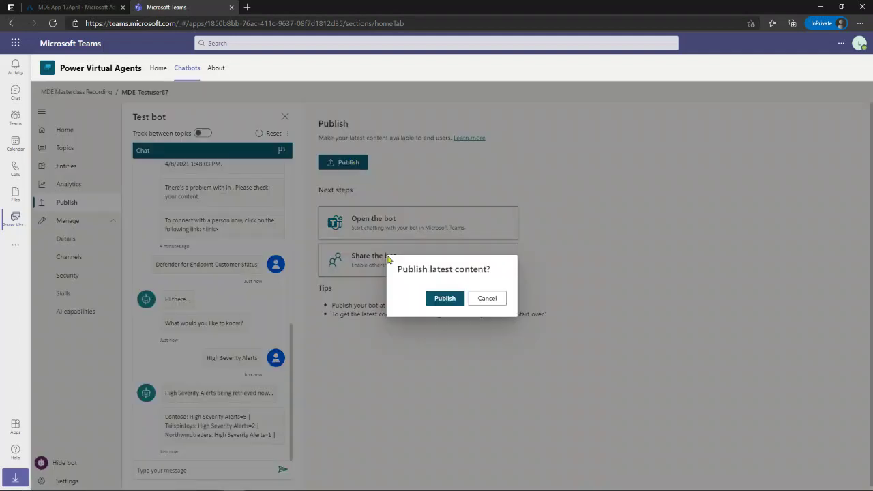
{"action": "left_click", "coordinate": [444, 298]}
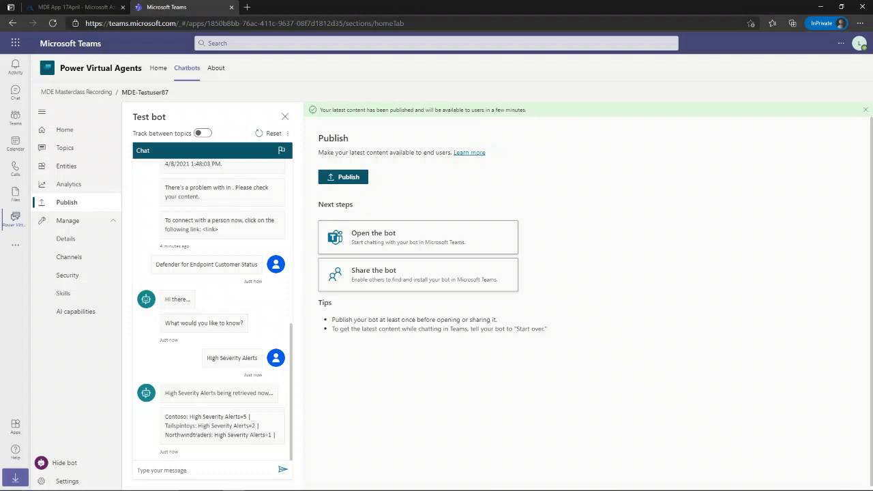
Step: Open the bot from its Microsoft Teams channel settings and add MDE-Testuser87 to Teams
{"action": "left_click", "coordinate": [72, 257]}
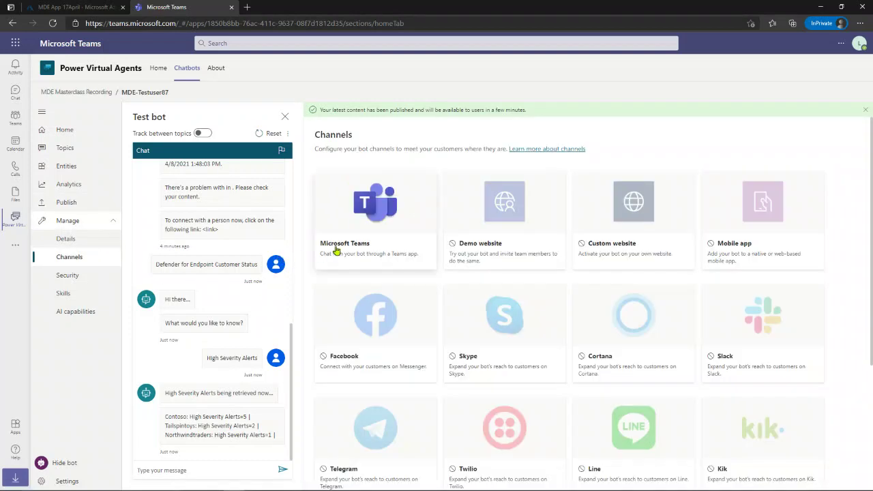
{"action": "left_click", "coordinate": [362, 214]}
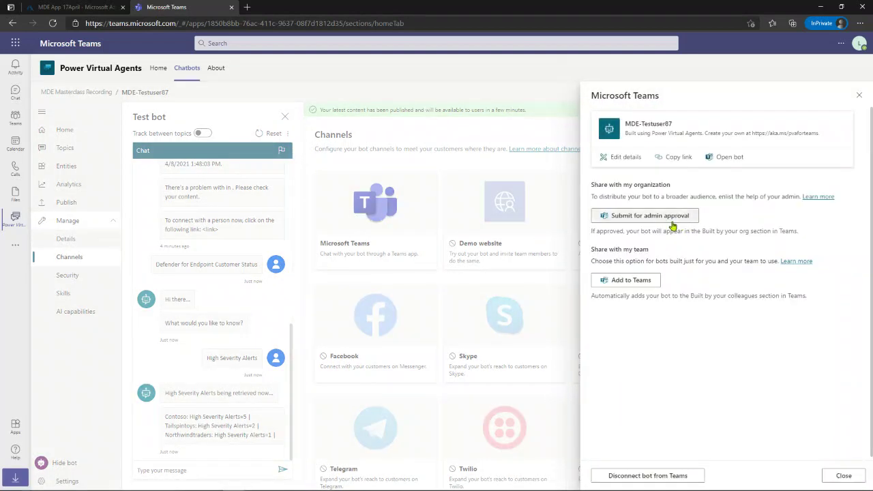
{"action": "left_click", "coordinate": [725, 158]}
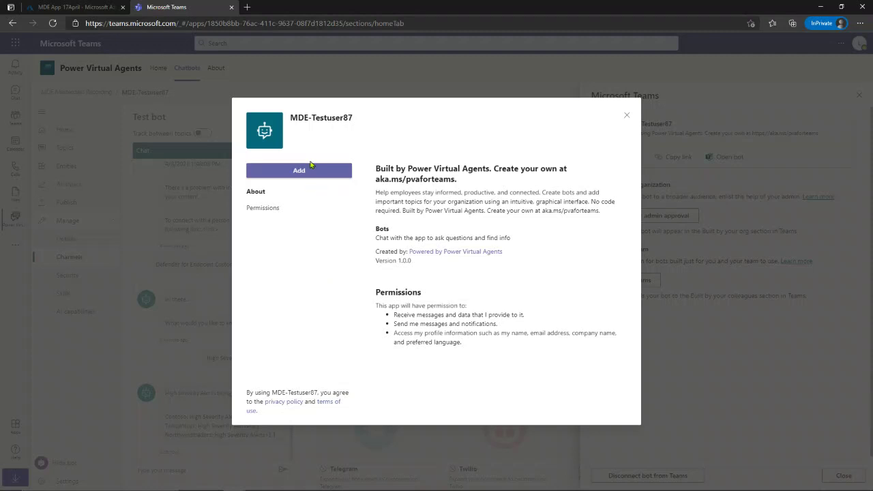
{"action": "left_click", "coordinate": [292, 172]}
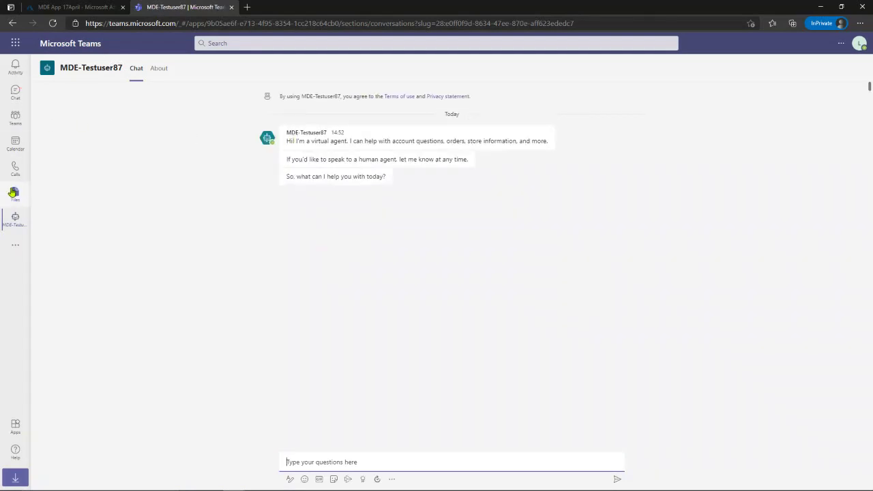
{"action": "left_click", "coordinate": [46, 69]}
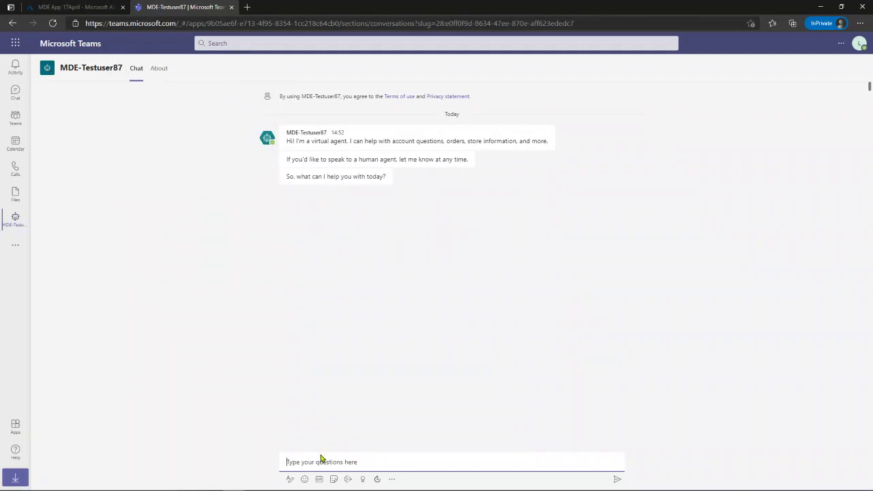
Step: Send "Defender for Endpoint Customer Status" to MDE-Testuser87 in Teams and choose High Severity Alerts
{"action": "type", "text": "Deliverable for Endpoint Customer Status"}
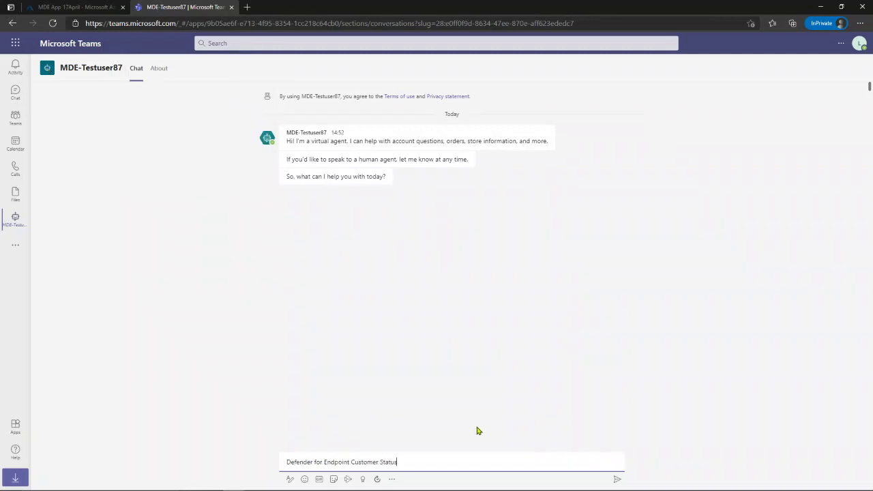
{"action": "left_click", "coordinate": [617, 478]}
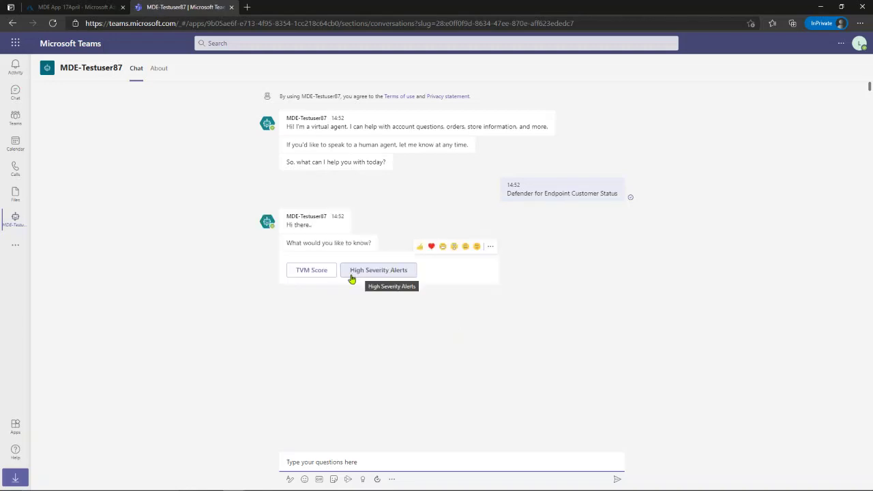
{"action": "left_click", "coordinate": [358, 272]}
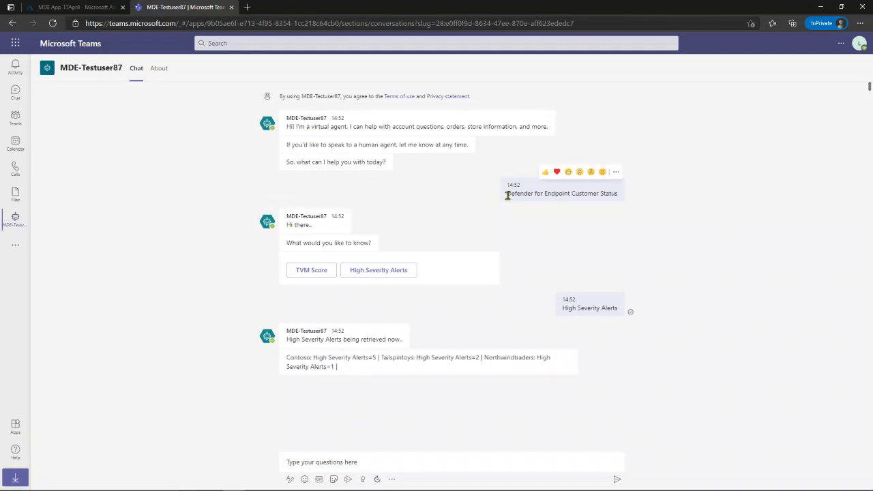
Step: Send "Defender for Endpoint Customer Status" to MDE-Testuser87 again, reusing the earlier message text, and choose TVM Score
{"action": "left_click_drag", "start_coordinate": [507, 194], "coordinate": [620, 196]}
{"action": "key", "text": "ctrl+c"}
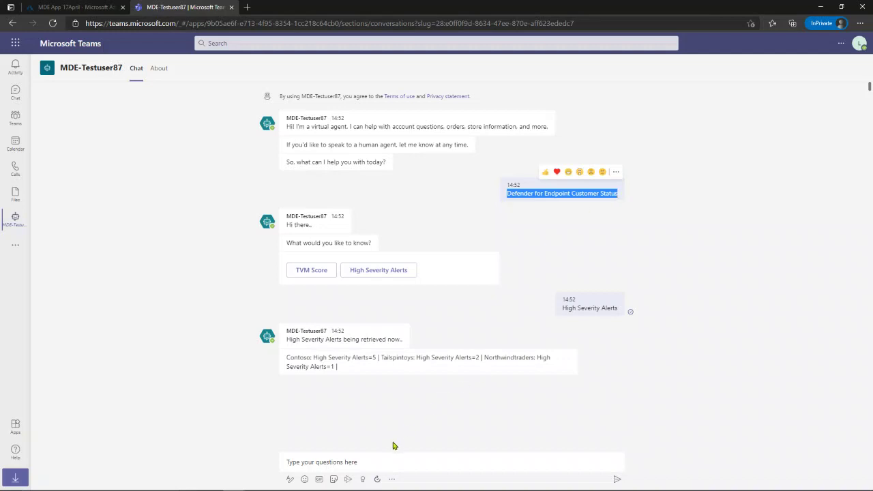
{"action": "left_click", "coordinate": [385, 463]}
{"action": "key", "text": "ctrl+v"}
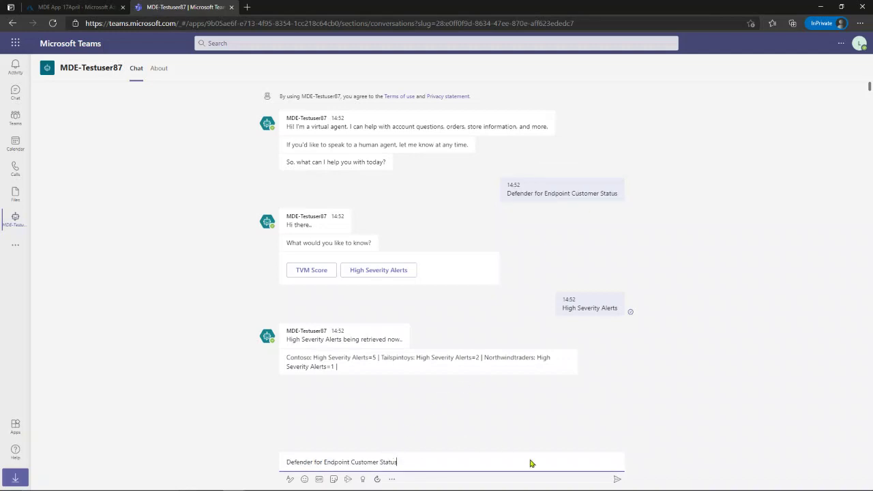
{"action": "left_click", "coordinate": [616, 479]}
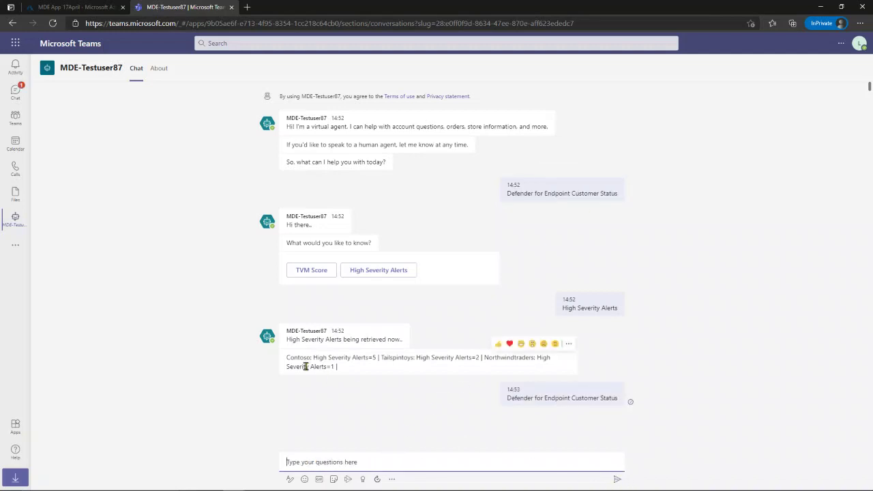
{"action": "left_click", "coordinate": [307, 418]}
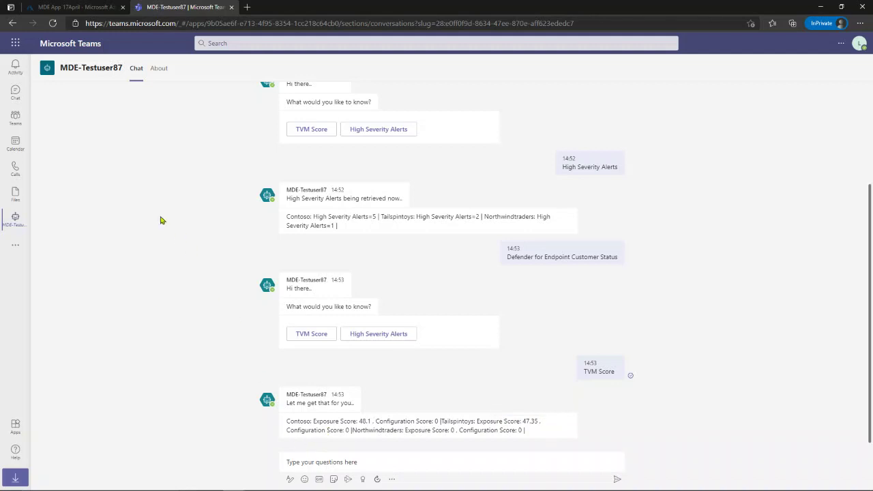
Step: Look at the MDE Masterclass Recording team and reopen the MDE-Testuser87 conversation from the recent chats
{"action": "left_click", "coordinate": [20, 120]}
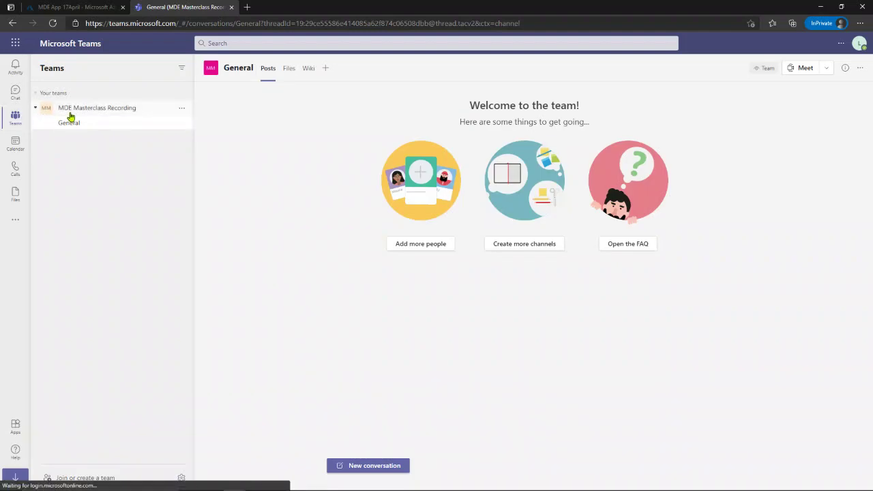
{"action": "left_click", "coordinate": [15, 93]}
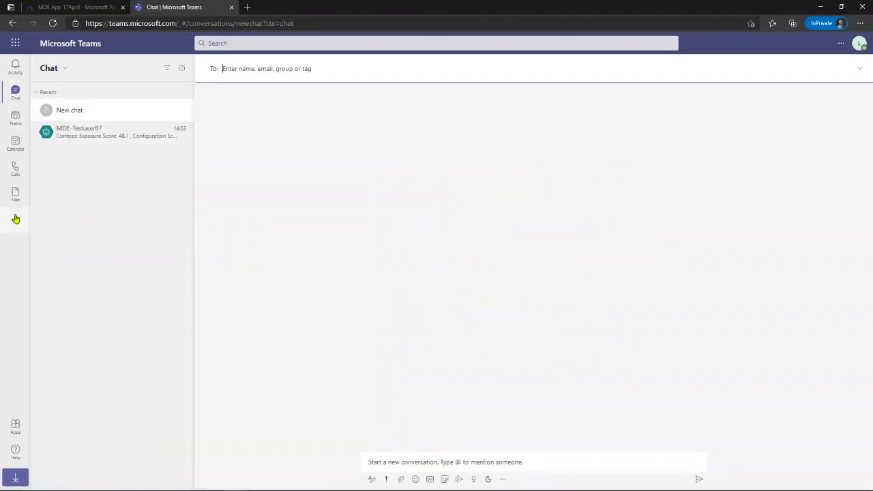
{"action": "left_click", "coordinate": [93, 135]}
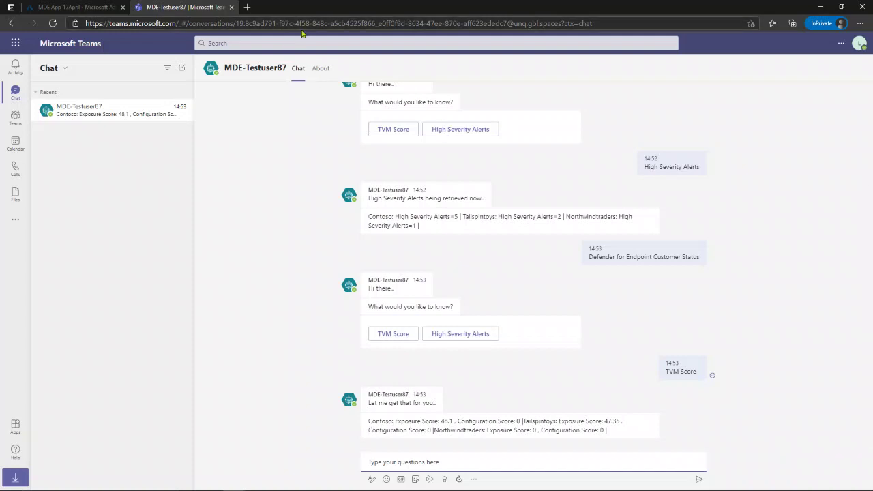
Step: Open the DefenderMasterclass1 repository on GitHub in a new browser tab
{"action": "left_click", "coordinate": [247, 7]}
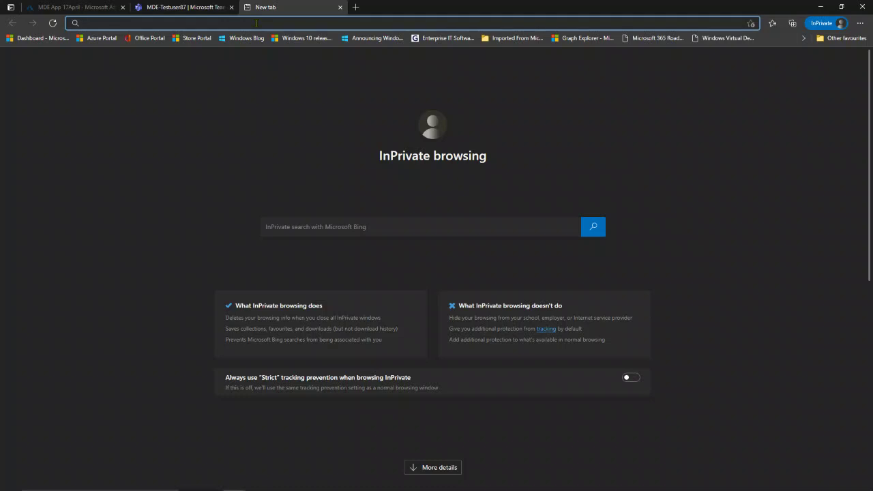
{"action": "type", "text": "aka."}
{"action": "key", "text": "Return"}
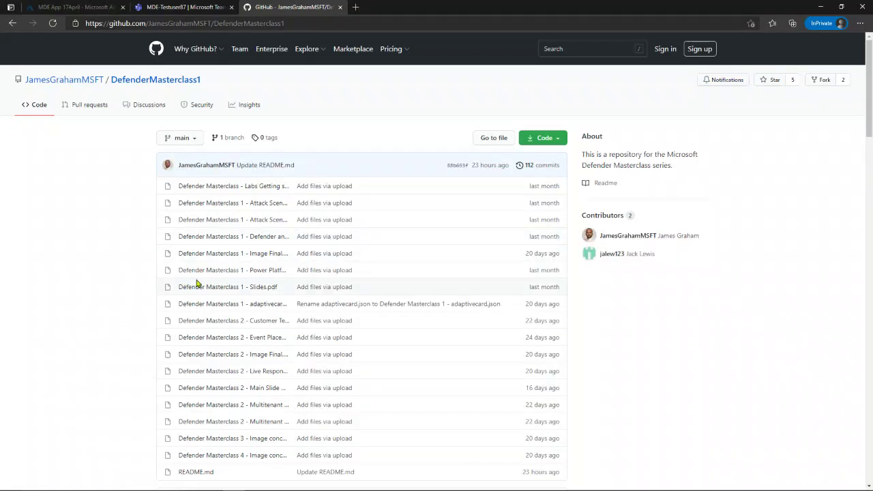
Step: Examine the repository's file list, README challenge links and Discussions page, and return to the code page
{"action": "scroll", "coordinate": [201, 284], "scroll_direction": "down", "scroll_amount": 4}
{"action": "scroll", "coordinate": [171, 282], "scroll_direction": "up", "scroll_amount": 4}
{"action": "scroll", "coordinate": [230, 321], "scroll_direction": "down", "scroll_amount": 4}
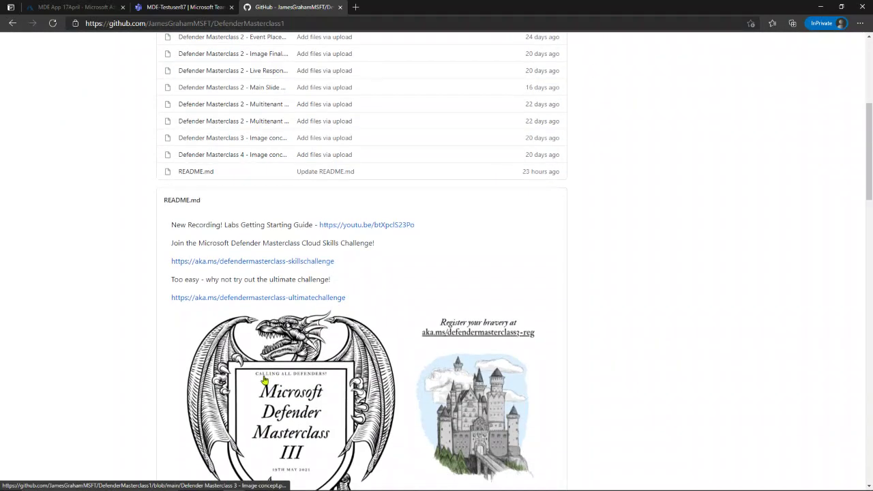
{"action": "scroll", "coordinate": [334, 377], "scroll_direction": "down", "scroll_amount": 4}
{"action": "scroll", "coordinate": [274, 246], "scroll_direction": "up", "scroll_amount": 4}
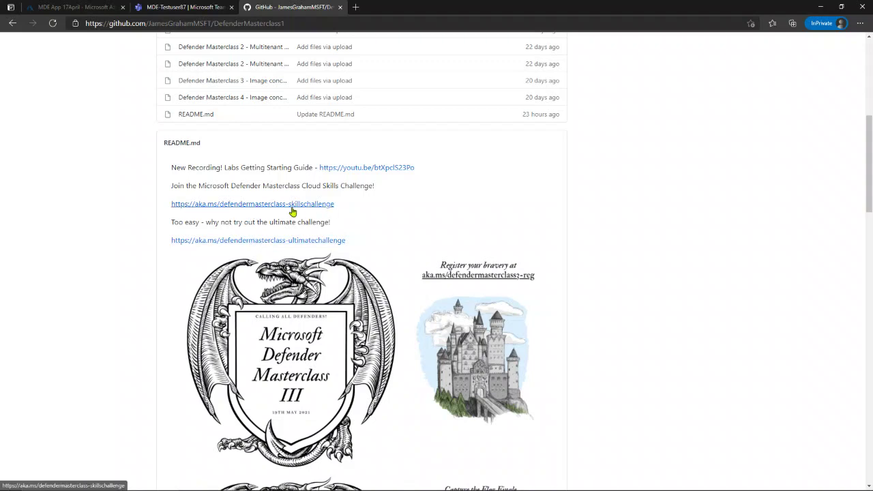
{"action": "scroll", "coordinate": [289, 211], "scroll_direction": "up", "scroll_amount": 2}
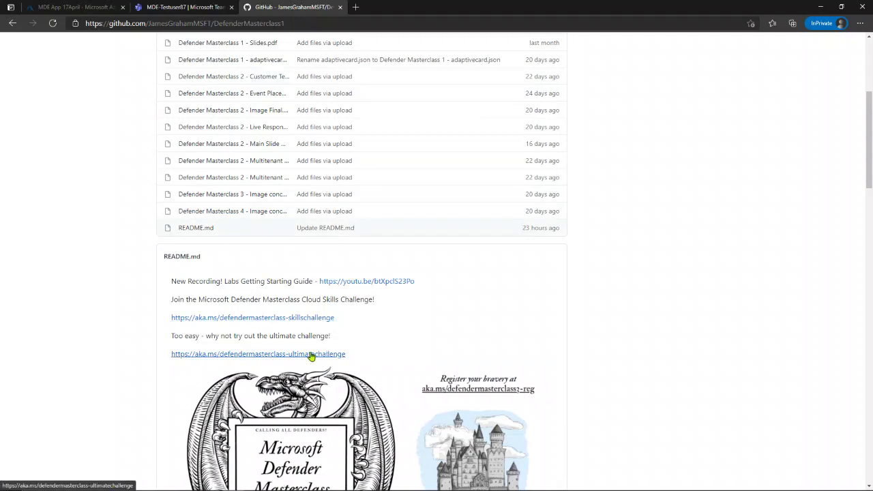
{"action": "scroll", "coordinate": [251, 230], "scroll_direction": "up", "scroll_amount": 4}
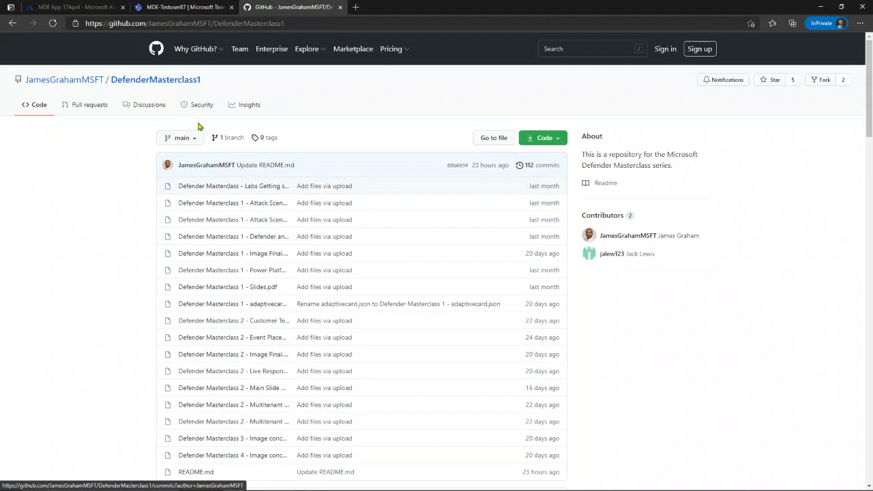
{"action": "left_click", "coordinate": [141, 107]}
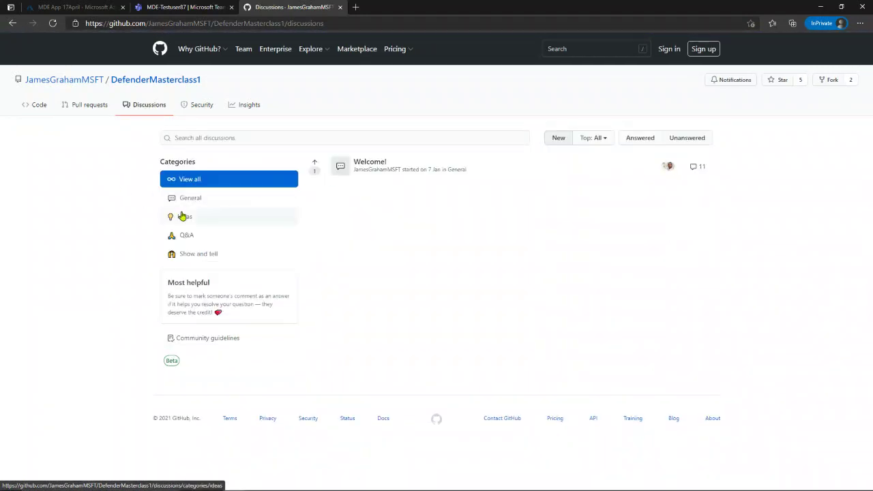
{"action": "left_click", "coordinate": [44, 106]}
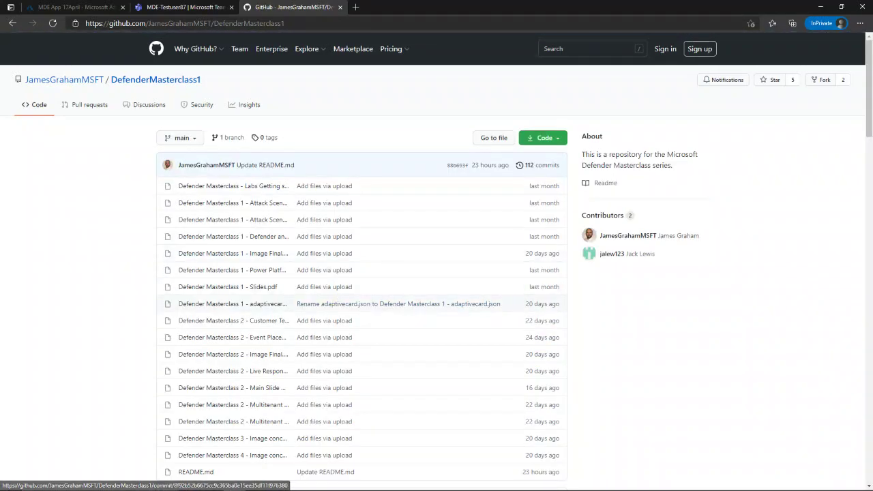